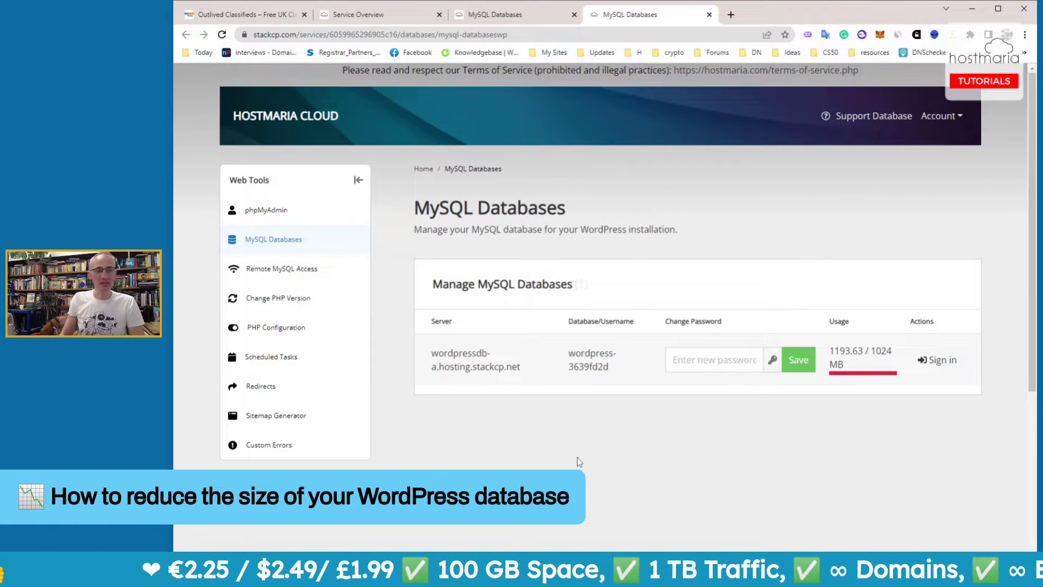
Review the database server name, username, 1024 MB quota and 1193.63 MB usage on MySQL Databases
{"action": "key", "text": "ctrl+plus"}
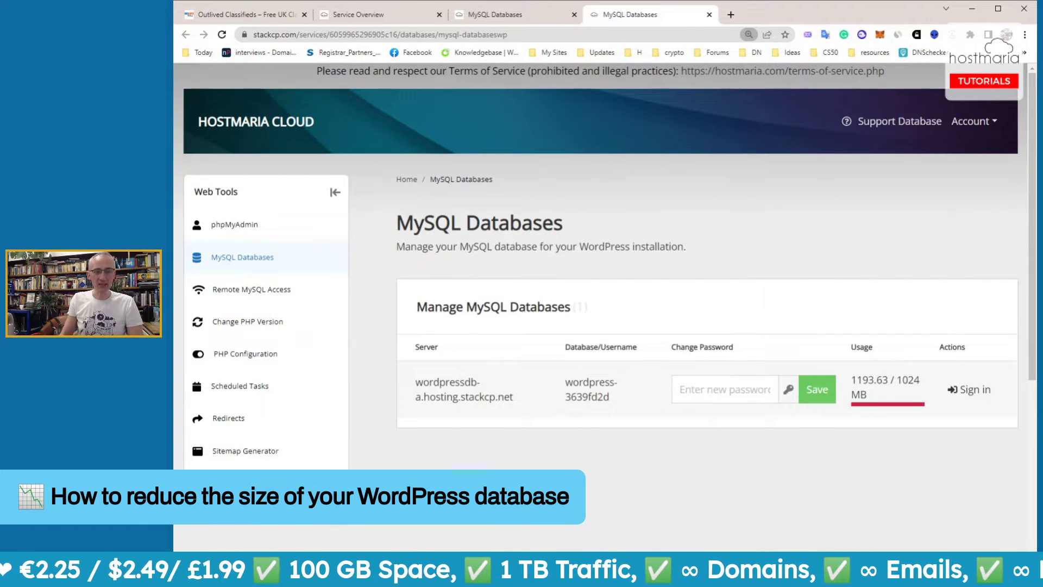
{"action": "left_click_drag", "start_coordinate": [414, 383], "coordinate": [497, 386]}
{"action": "left_click", "coordinate": [507, 388]}
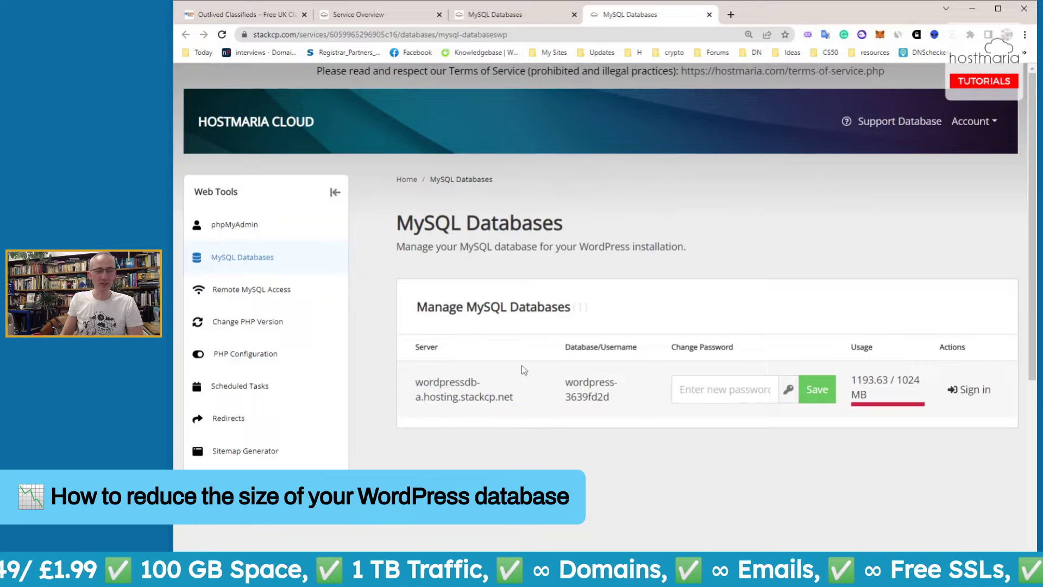
{"action": "left_click_drag", "start_coordinate": [564, 382], "coordinate": [609, 397]}
{"action": "left_click", "coordinate": [614, 396]}
{"action": "left_click_drag", "start_coordinate": [895, 380], "coordinate": [920, 380]}
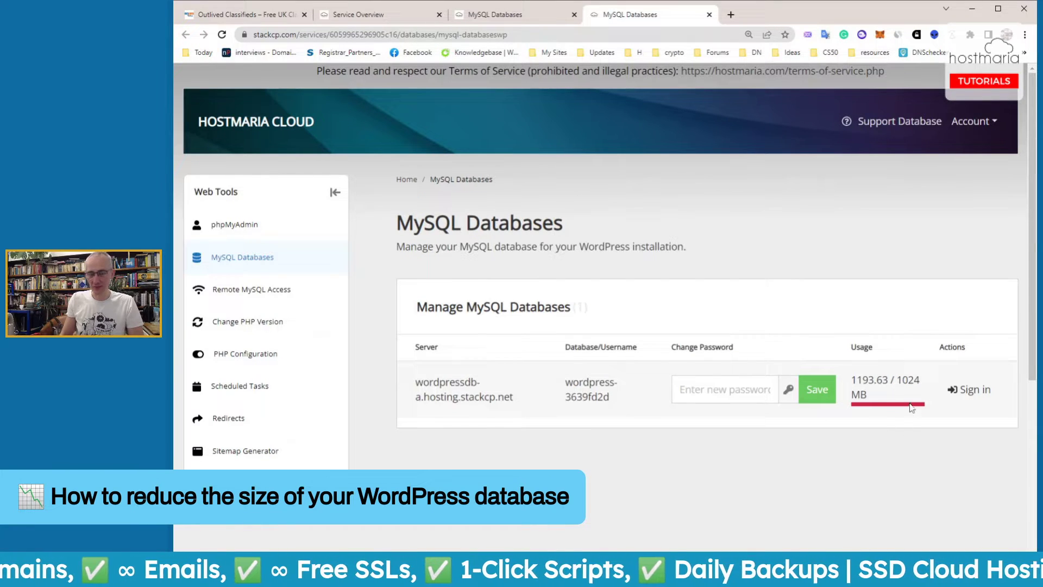
{"action": "key", "text": "ctrl+minus"}
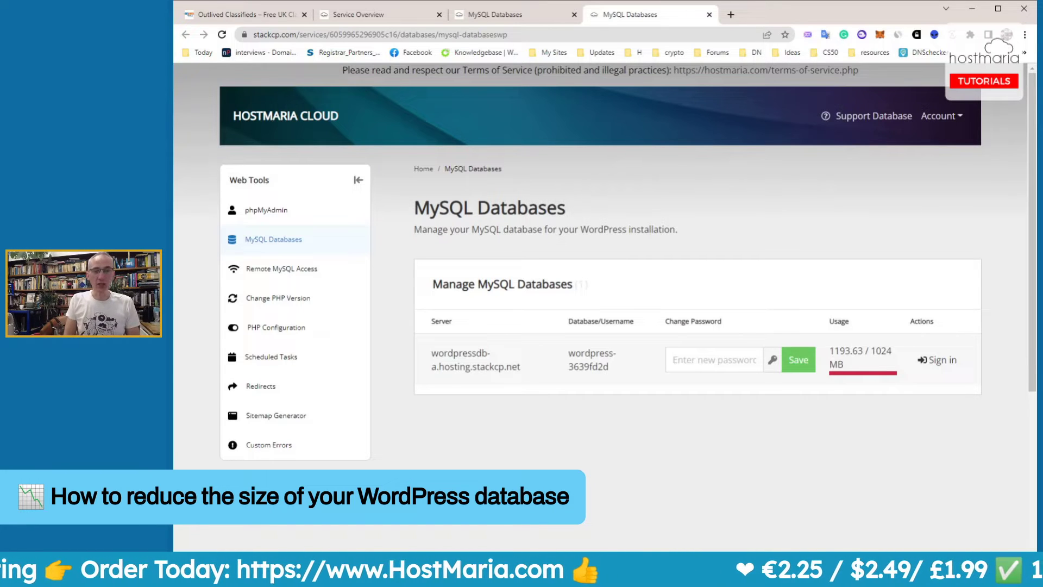
{"action": "double_click", "coordinate": [845, 350]}
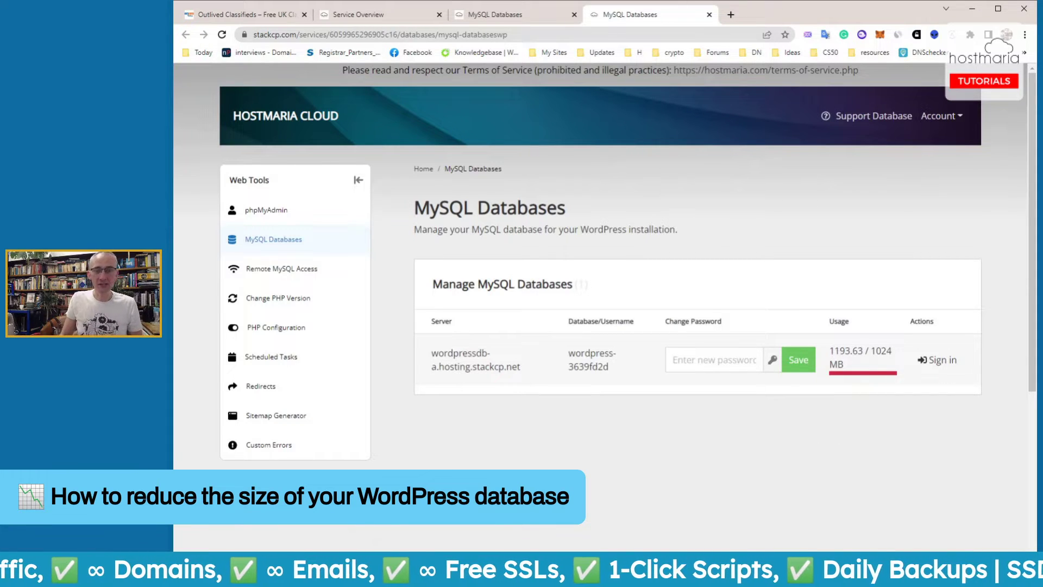
{"action": "left_click_drag", "start_coordinate": [863, 351], "coordinate": [829, 351]}
{"action": "left_click", "coordinate": [829, 350]}
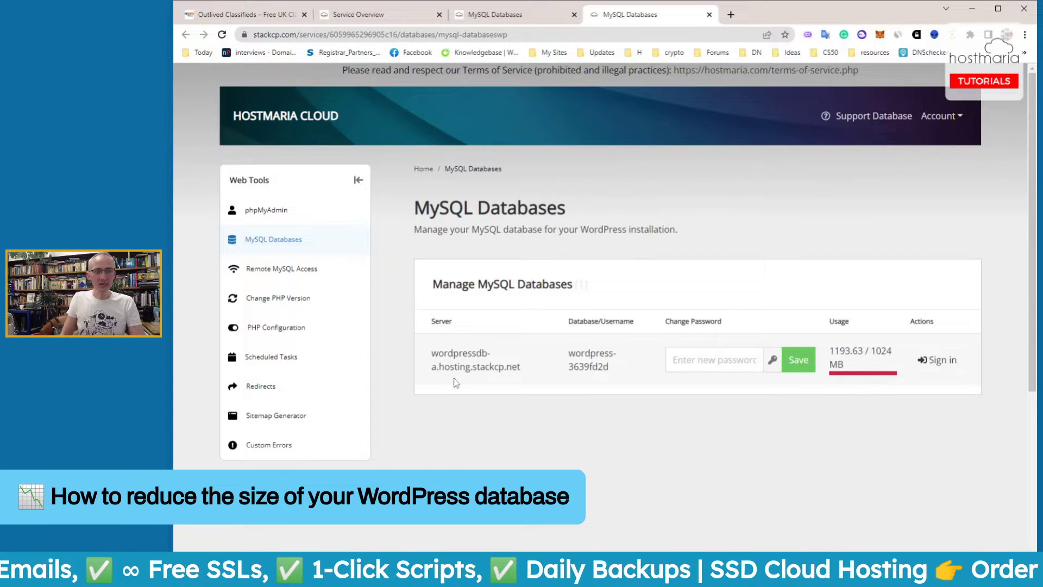
Close the duplicate MySQL Databases tab and return to the outlived.co.uk Service Overview, zoomed in
{"action": "left_click", "coordinate": [527, 15]}
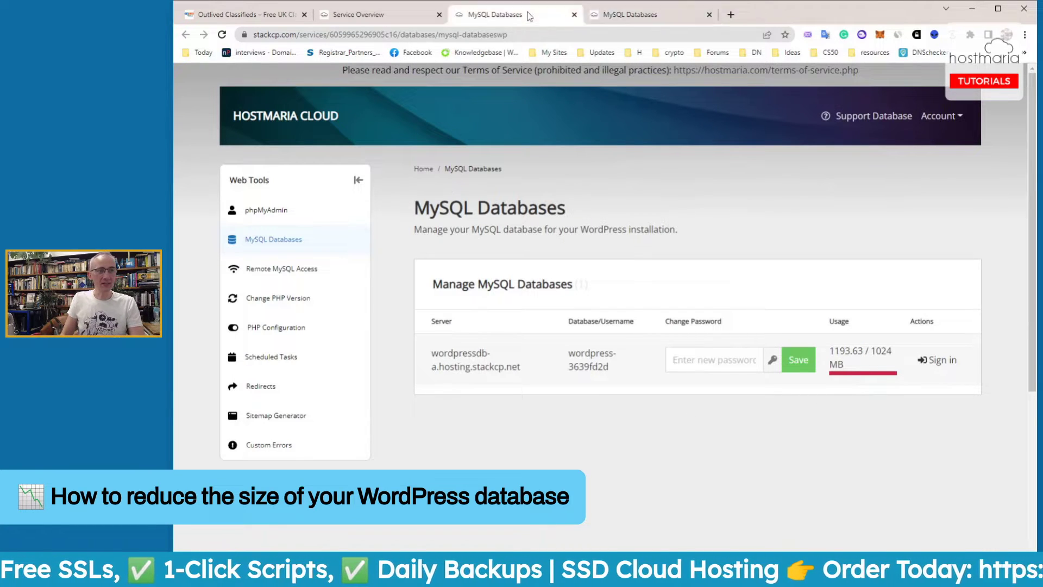
{"action": "left_click", "coordinate": [709, 14]}
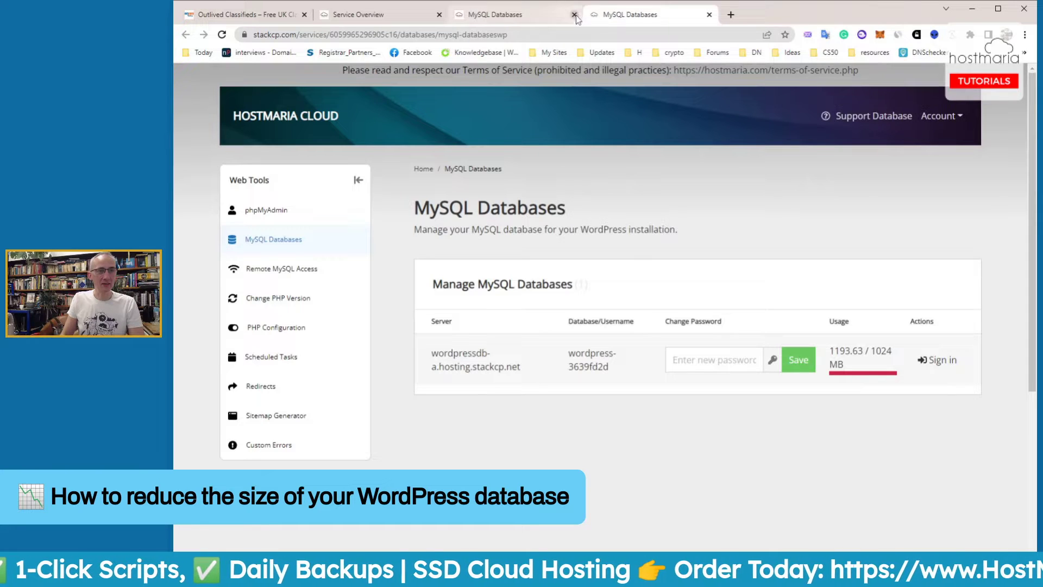
{"action": "left_click", "coordinate": [423, 172]}
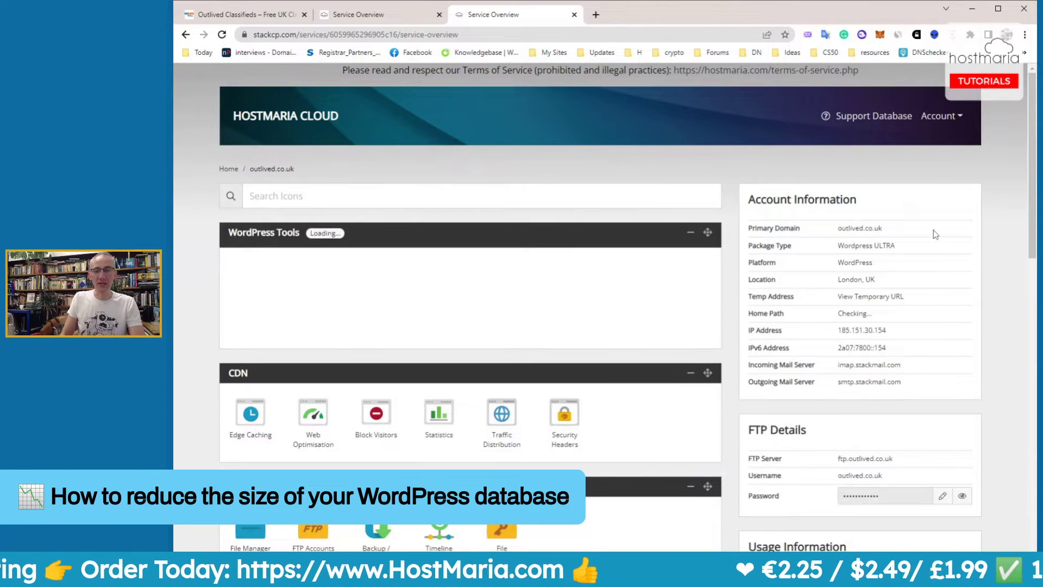
{"action": "key", "text": "ctrl+plus"}
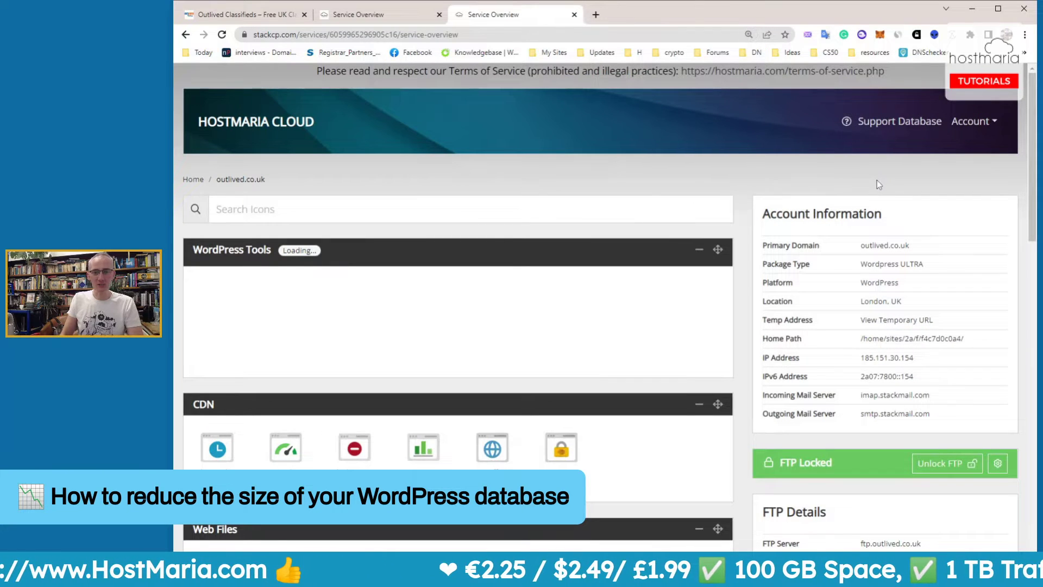
{"action": "left_click_drag", "start_coordinate": [266, 179], "coordinate": [228, 179]}
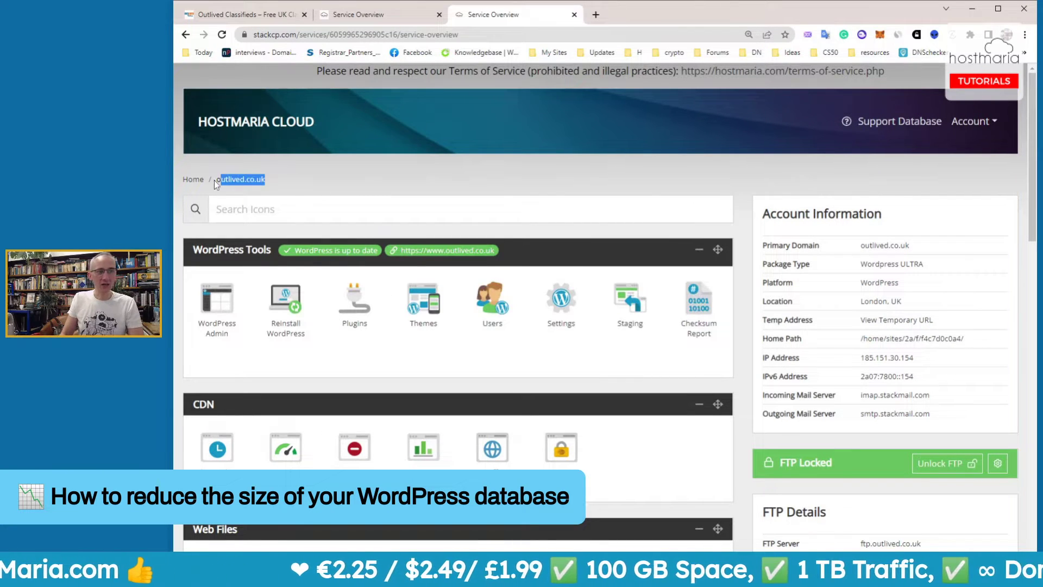
{"action": "left_click", "coordinate": [357, 171]}
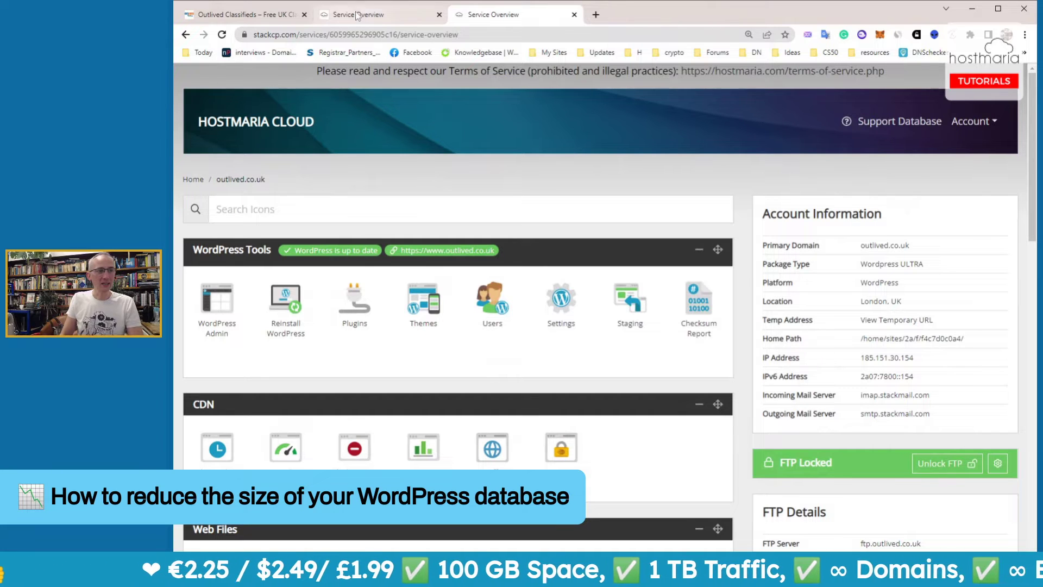
Switch to the live Outlived Classifieds site tab and scroll through its homepage
{"action": "left_click", "coordinate": [250, 15]}
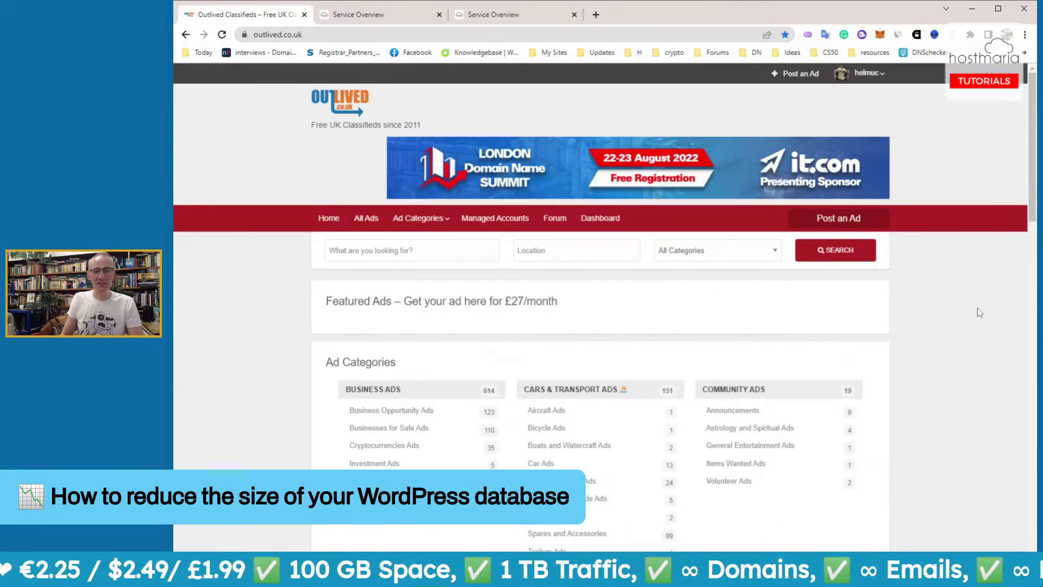
{"action": "scroll", "coordinate": [975, 309], "scroll_direction": "down", "scroll_amount": 5}
{"action": "scroll", "coordinate": [975, 308], "scroll_direction": "up", "scroll_amount": 2}
{"action": "scroll", "coordinate": [973, 308], "scroll_direction": "down", "scroll_amount": 8}
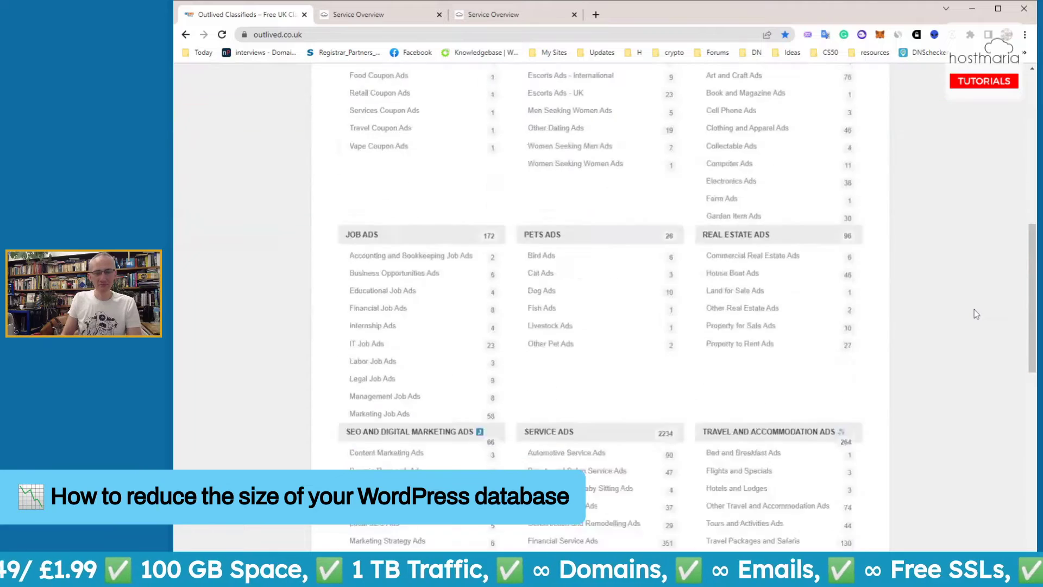
{"action": "scroll", "coordinate": [973, 309], "scroll_direction": "down", "scroll_amount": 3}
{"action": "scroll", "coordinate": [974, 308], "scroll_direction": "up", "scroll_amount": 12}
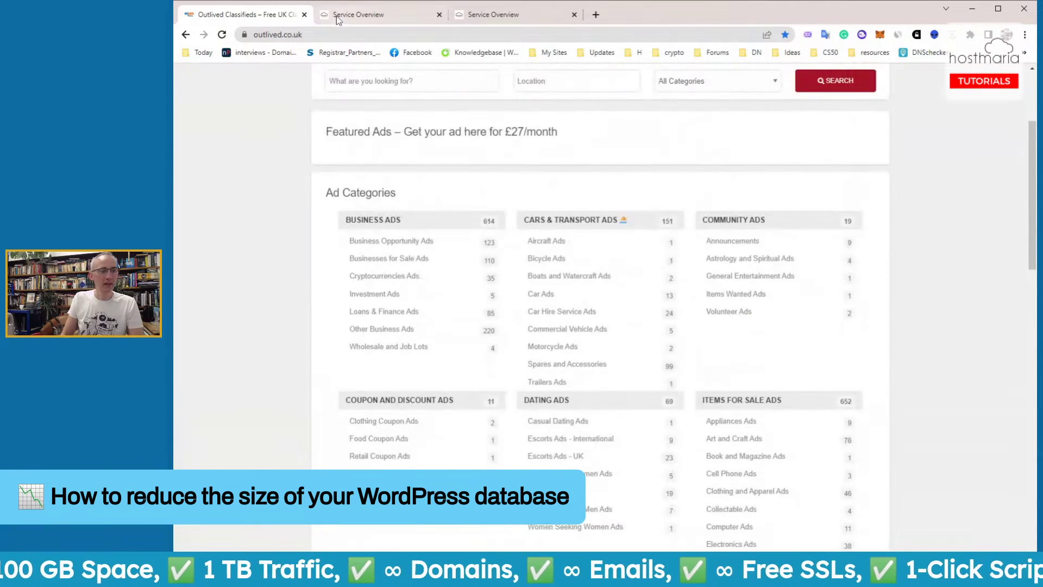
{"action": "left_click", "coordinate": [338, 20]}
{"action": "left_click", "coordinate": [251, 14]}
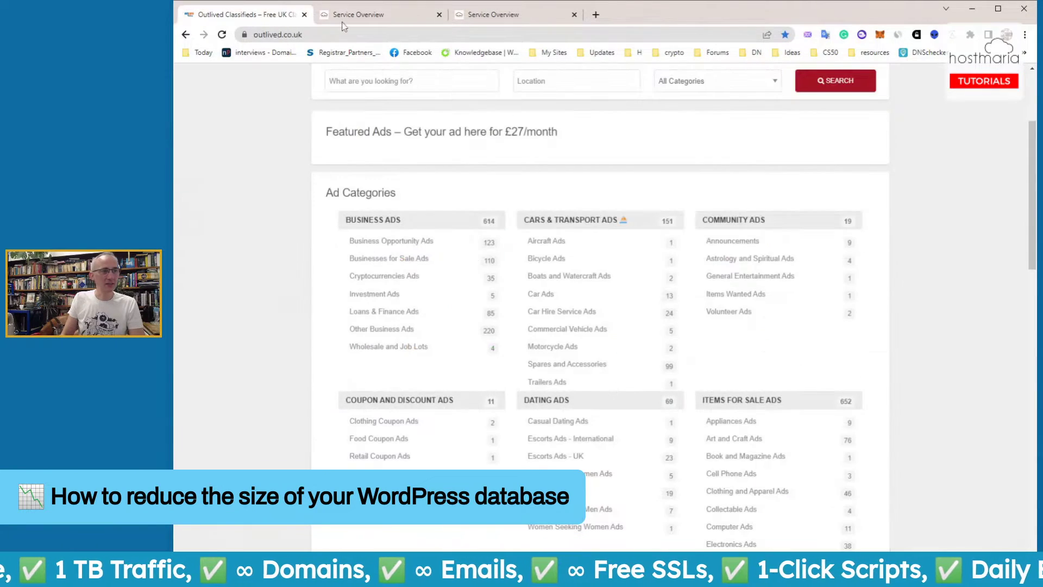
Load the WordPress admin and open the ClassiPress dashboard, noting 49028 registered users
{"action": "left_click", "coordinate": [347, 34]}
{"action": "key", "text": "End"}
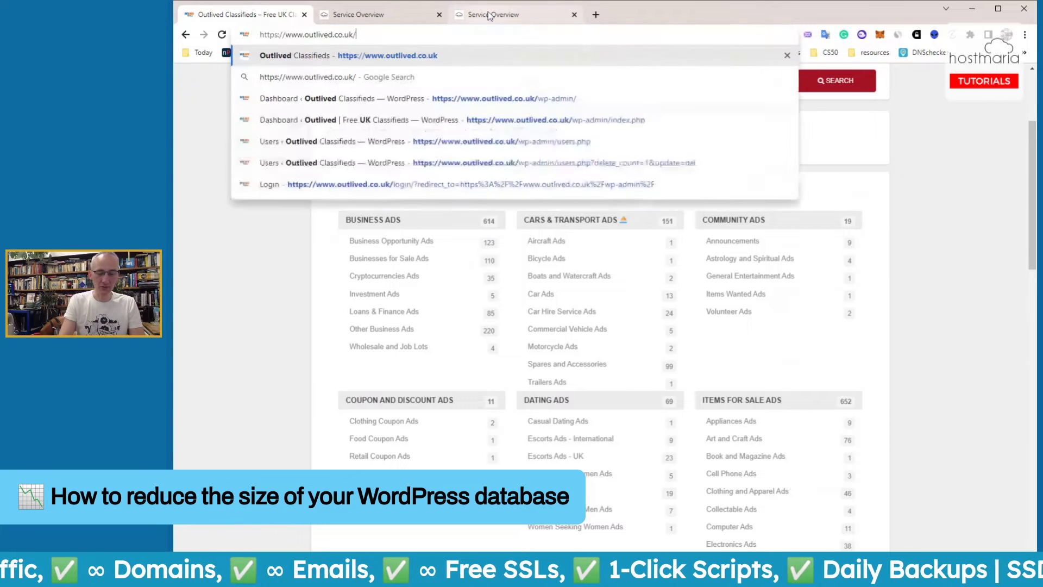
{"action": "type", "text": "wp-admin/"}
{"action": "key", "text": "Return"}
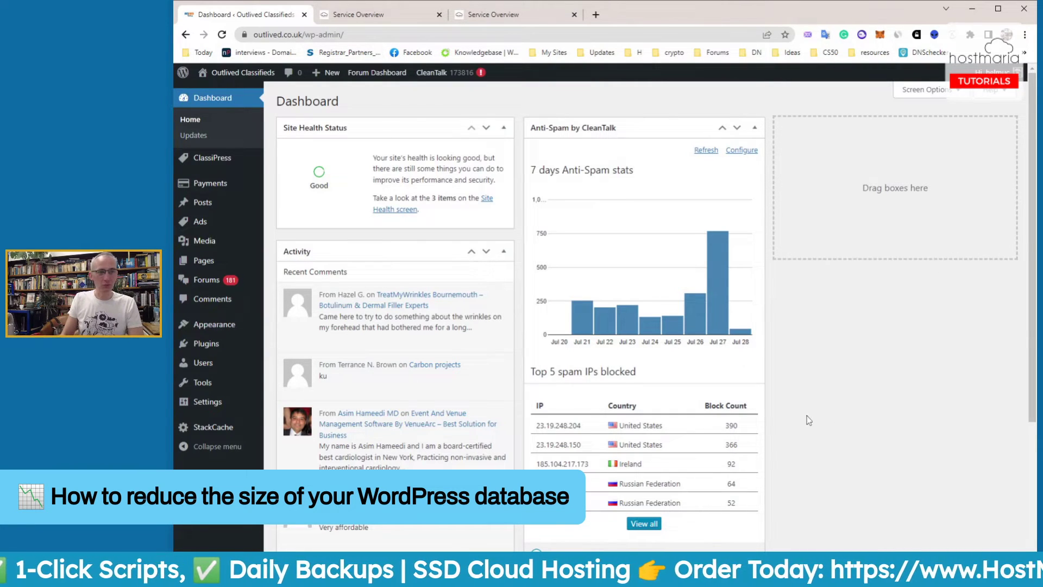
{"action": "mouse_move", "coordinate": [218, 169]}
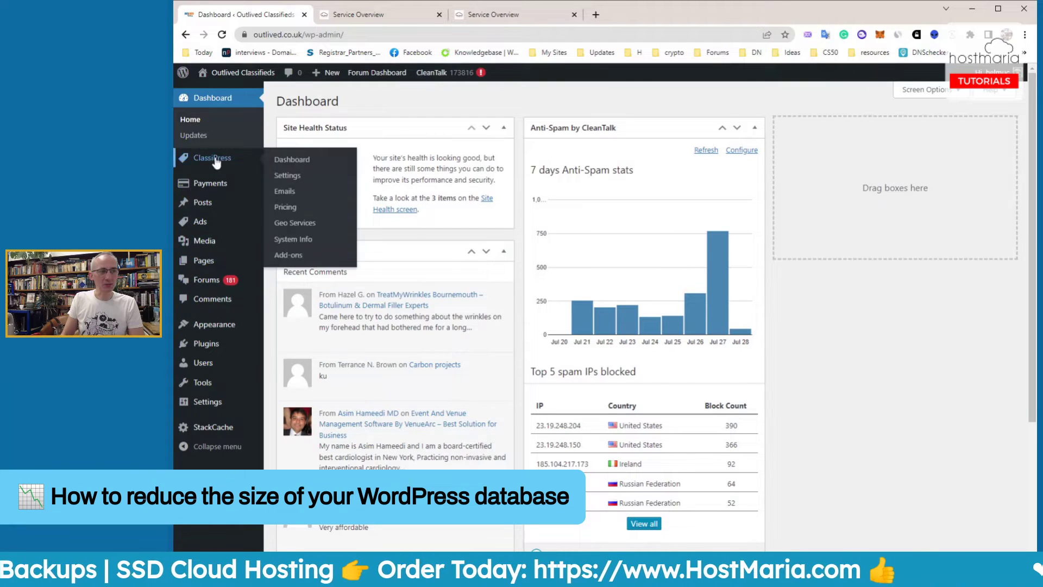
{"action": "left_click", "coordinate": [216, 162]}
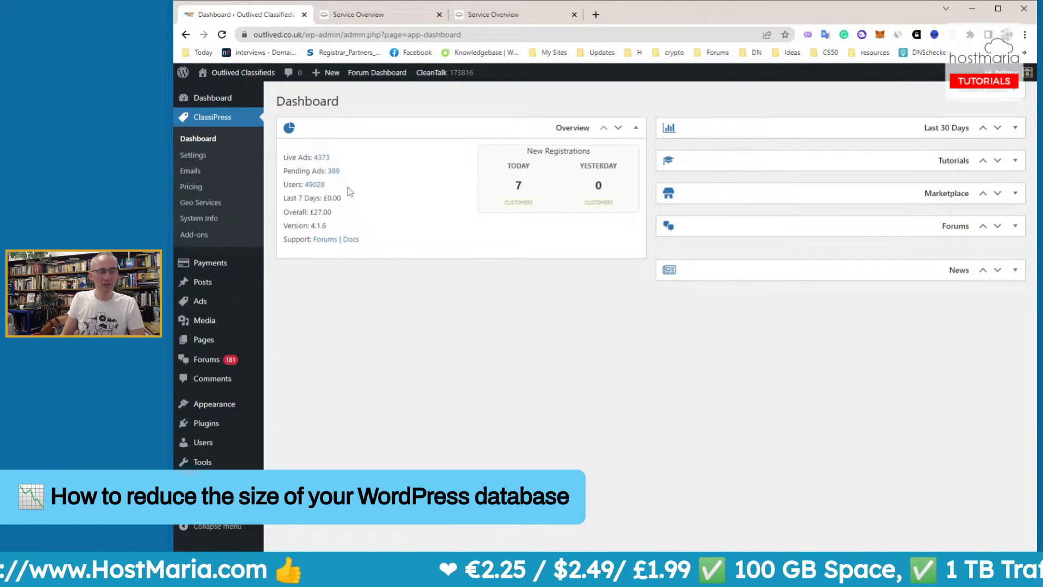
{"action": "key", "text": "ctrl+plus"}
{"action": "key", "text": "ctrl+plus"}
{"action": "left_click_drag", "start_coordinate": [414, 250], "coordinate": [369, 245]}
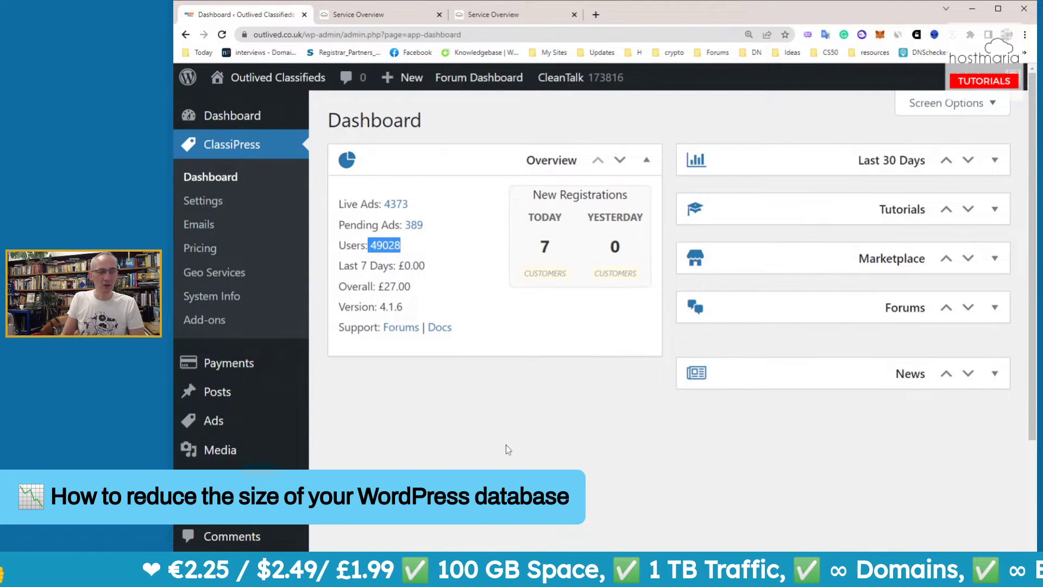
Open the admin Ads list and check its total of 42,282 ads
{"action": "left_click", "coordinate": [214, 426]}
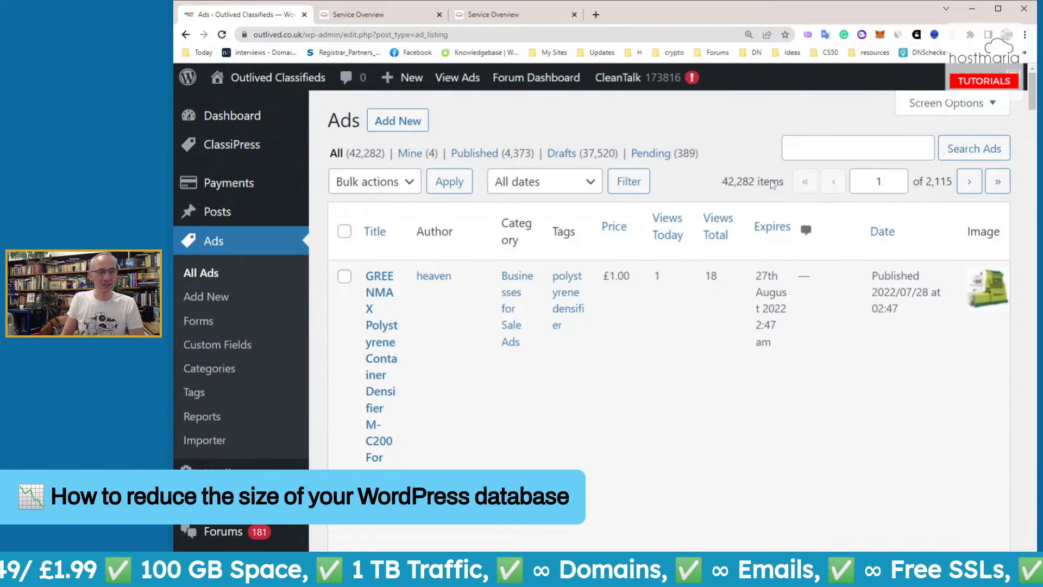
{"action": "left_click_drag", "start_coordinate": [386, 154], "coordinate": [348, 153]}
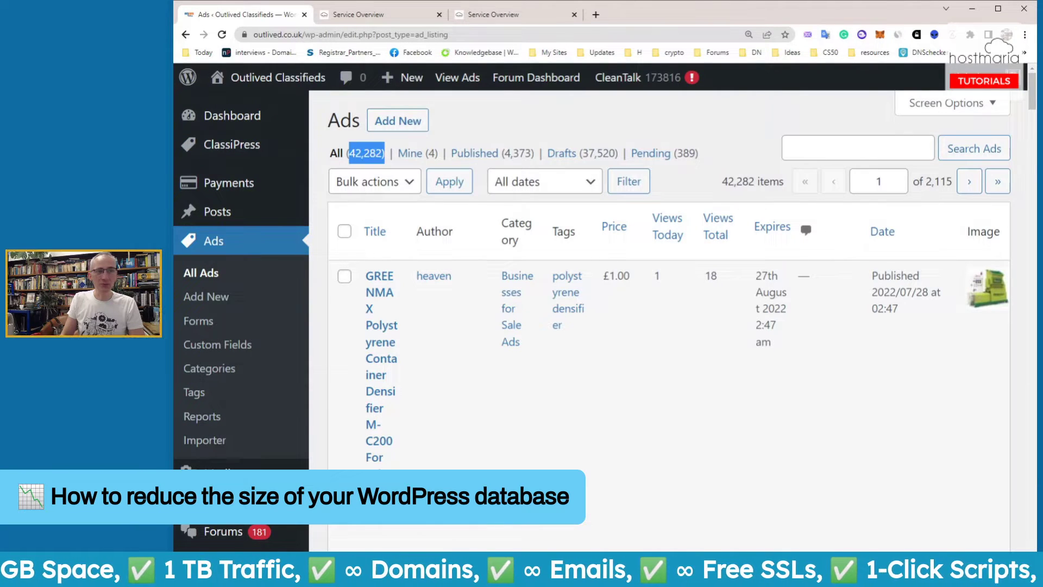
{"action": "left_click", "coordinate": [512, 135]}
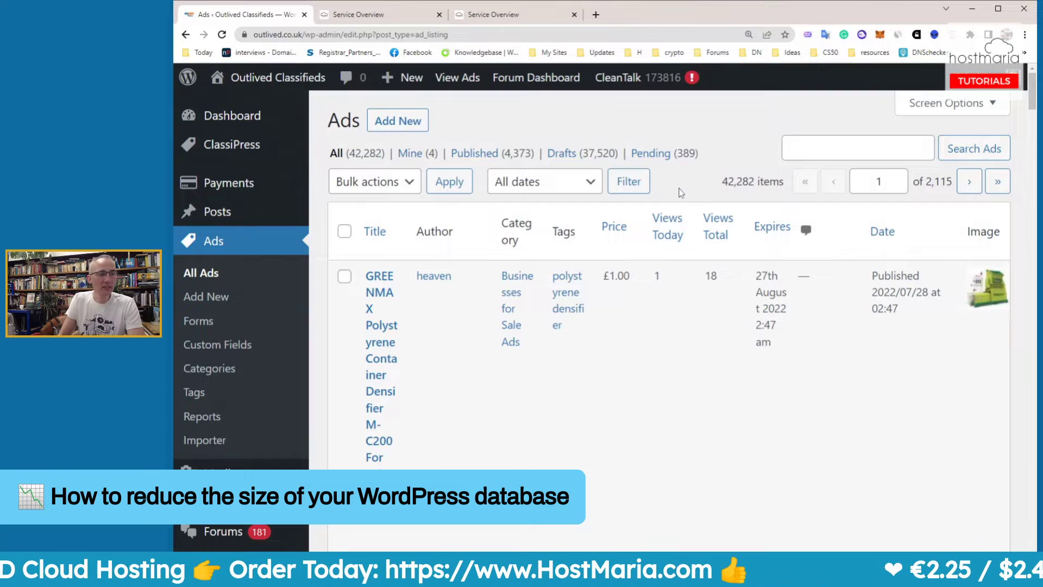
{"action": "key", "text": "ctrl+minus"}
{"action": "key", "text": "ctrl+minus"}
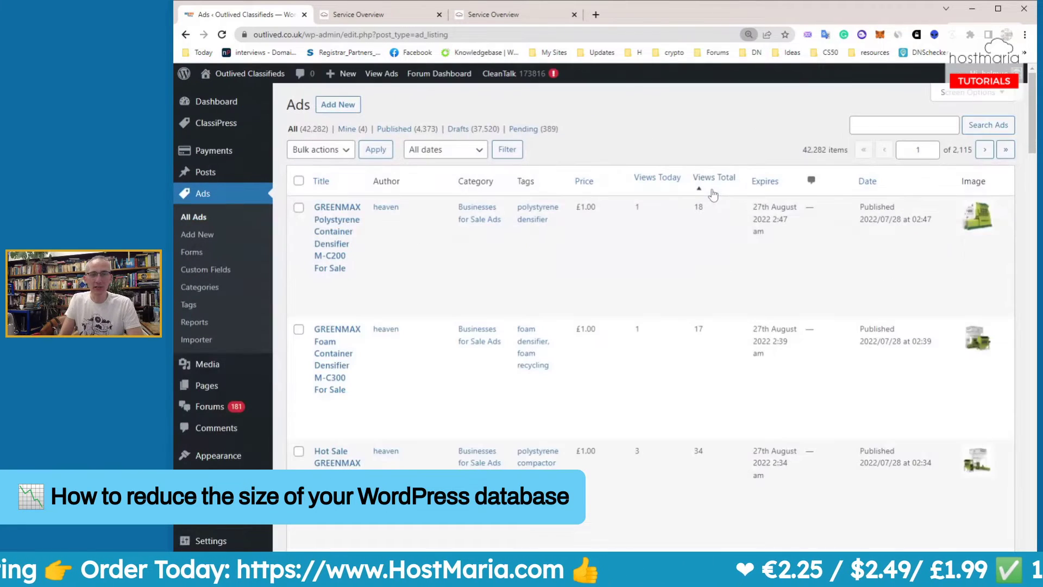
Check the 1193.63 / 1024 MB usage under MySQL Databases, then sign in to phpMyAdmin
{"action": "left_click", "coordinate": [495, 15]}
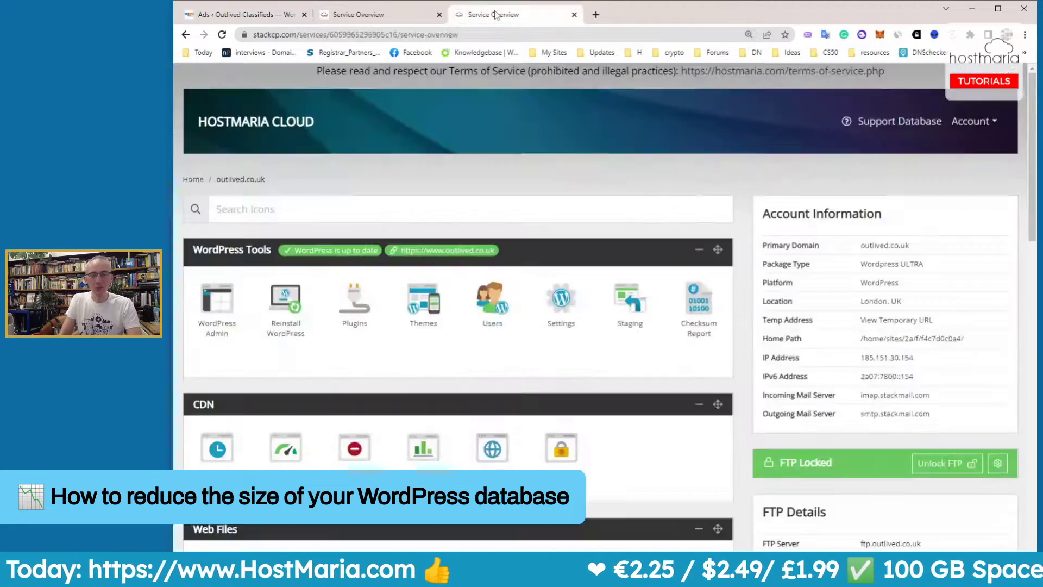
{"action": "scroll", "coordinate": [701, 174], "scroll_direction": "down", "scroll_amount": 8}
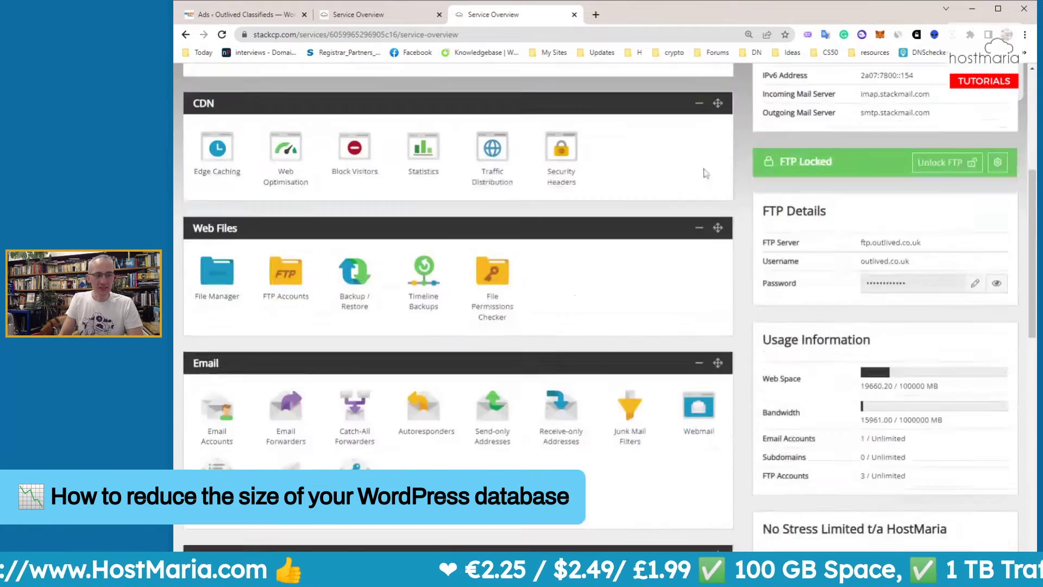
{"action": "scroll", "coordinate": [699, 164], "scroll_direction": "down", "scroll_amount": 1}
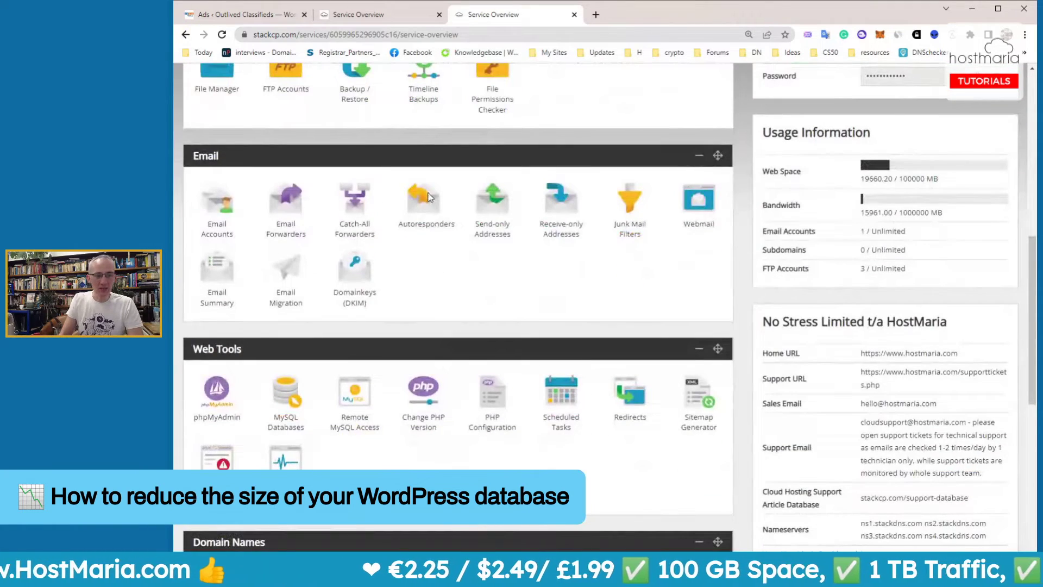
{"action": "left_click", "coordinate": [288, 401]}
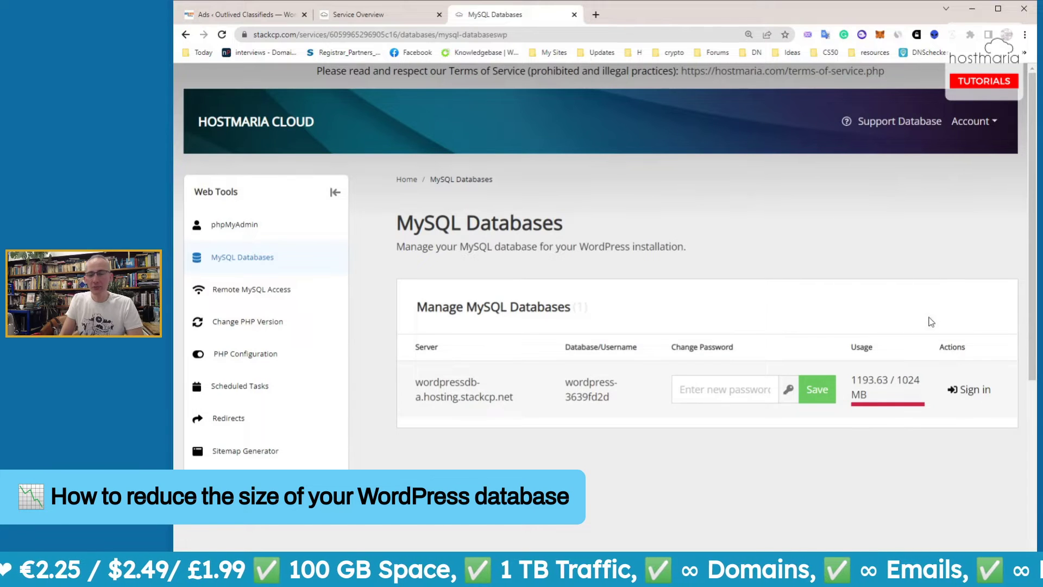
{"action": "left_click", "coordinate": [961, 390]}
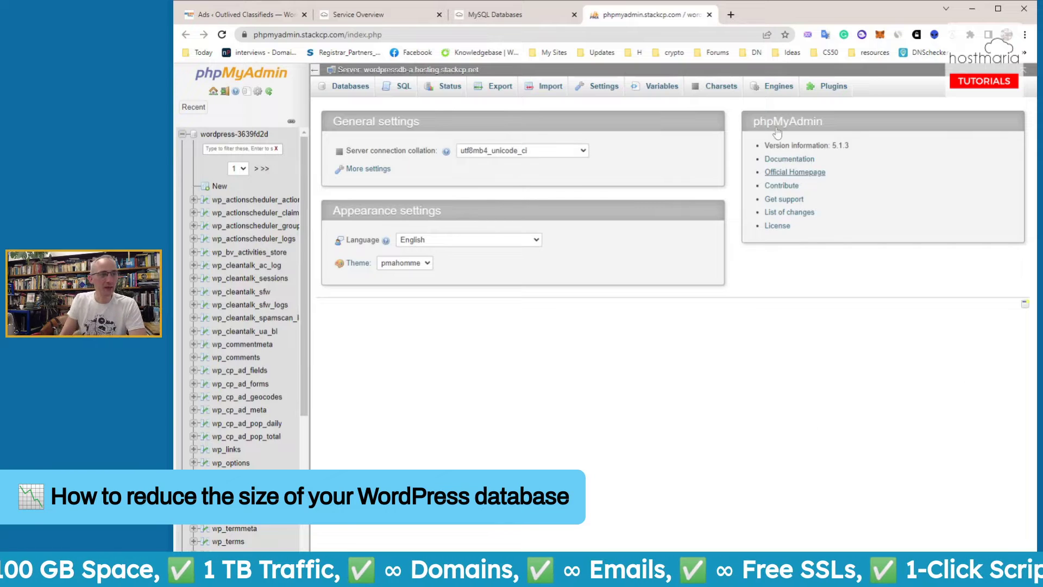
Open the wordpress-3639fd2d database overview and copy its name from the hosting panel
{"action": "left_click", "coordinate": [182, 134]}
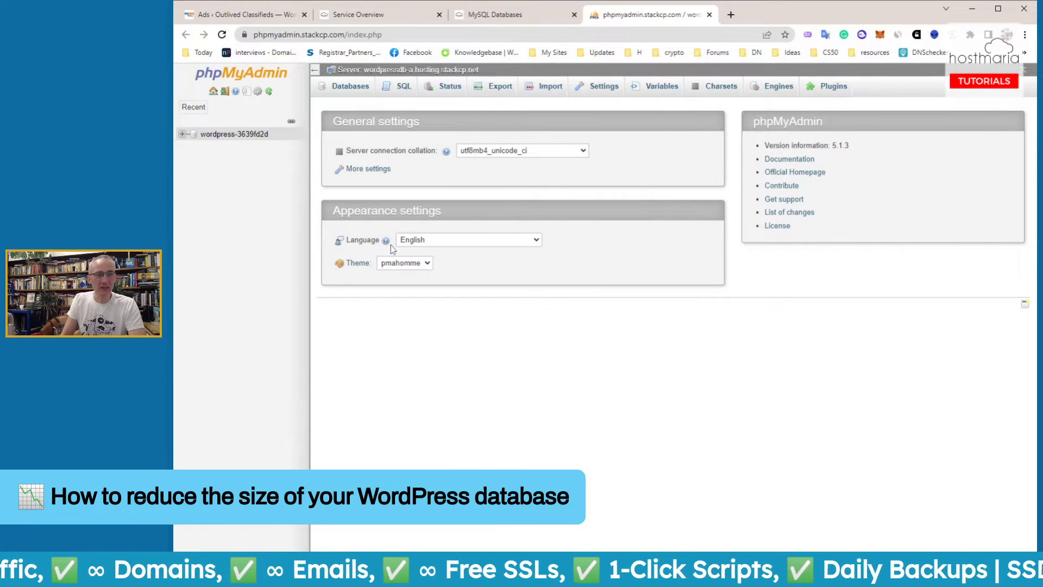
{"action": "left_click", "coordinate": [231, 136]}
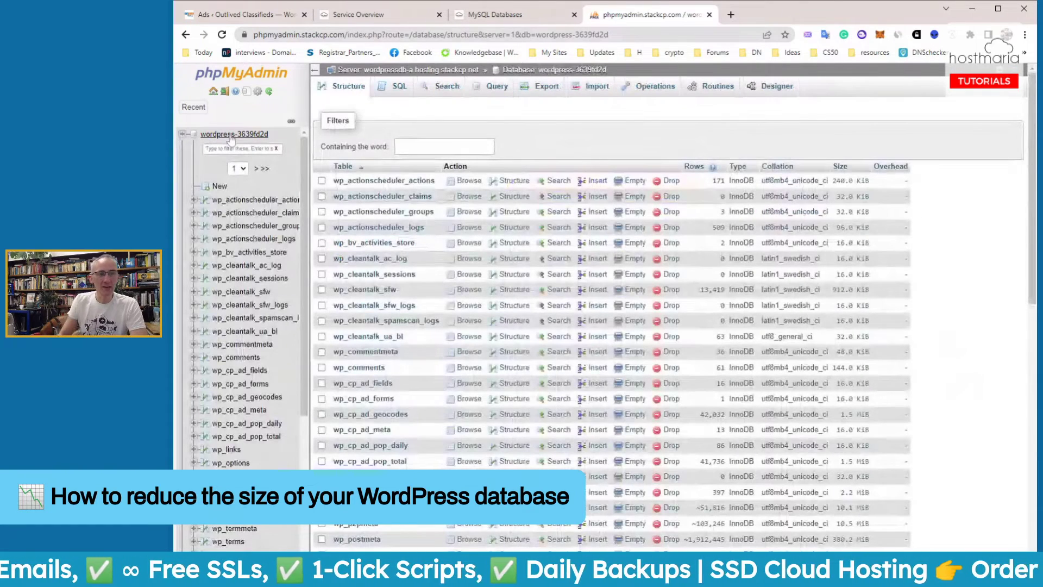
{"action": "left_click", "coordinate": [489, 14]}
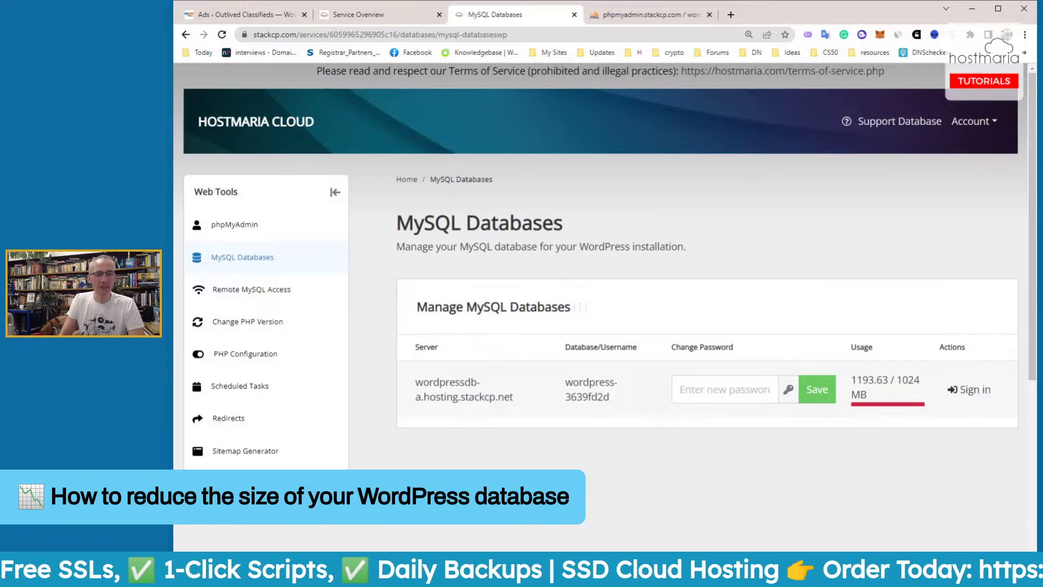
{"action": "scroll", "coordinate": [470, 448], "scroll_direction": "down", "scroll_amount": 4}
{"action": "scroll", "coordinate": [648, 424], "scroll_direction": "up", "scroll_amount": 4}
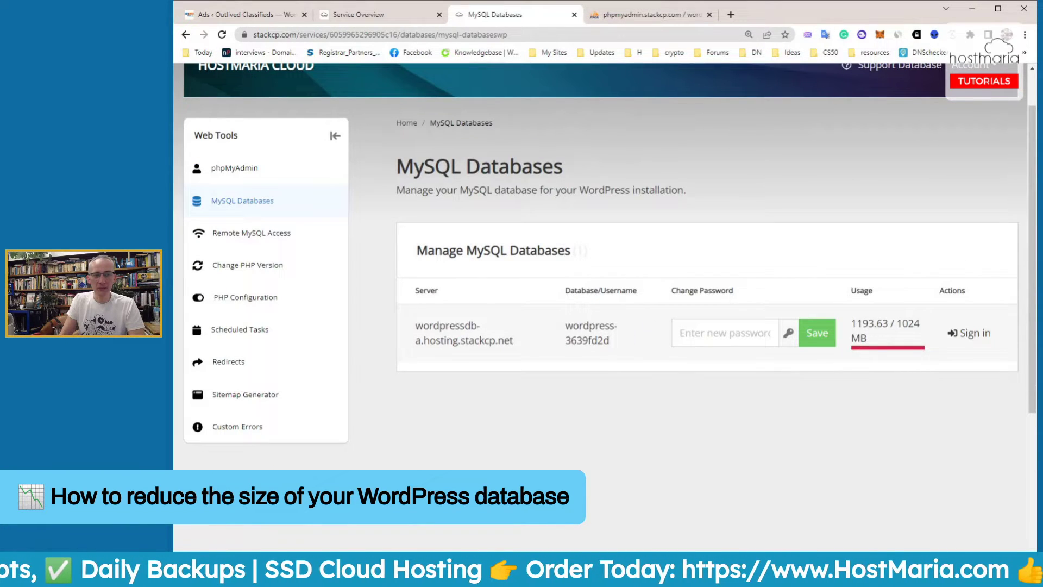
{"action": "left_click_drag", "start_coordinate": [565, 326], "coordinate": [616, 349]}
{"action": "key", "text": "ctrl+c"}
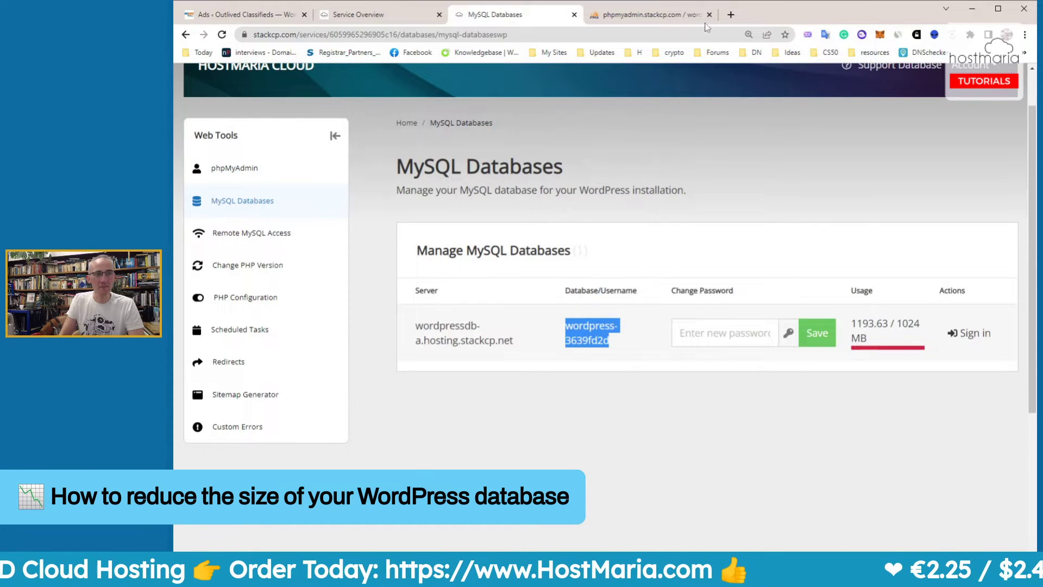
{"action": "left_click", "coordinate": [653, 16]}
Find wordpress-3639fd2d in the navigation tree, reload its table list and locate the 1.1 GiB total
{"action": "left_click", "coordinate": [182, 134]}
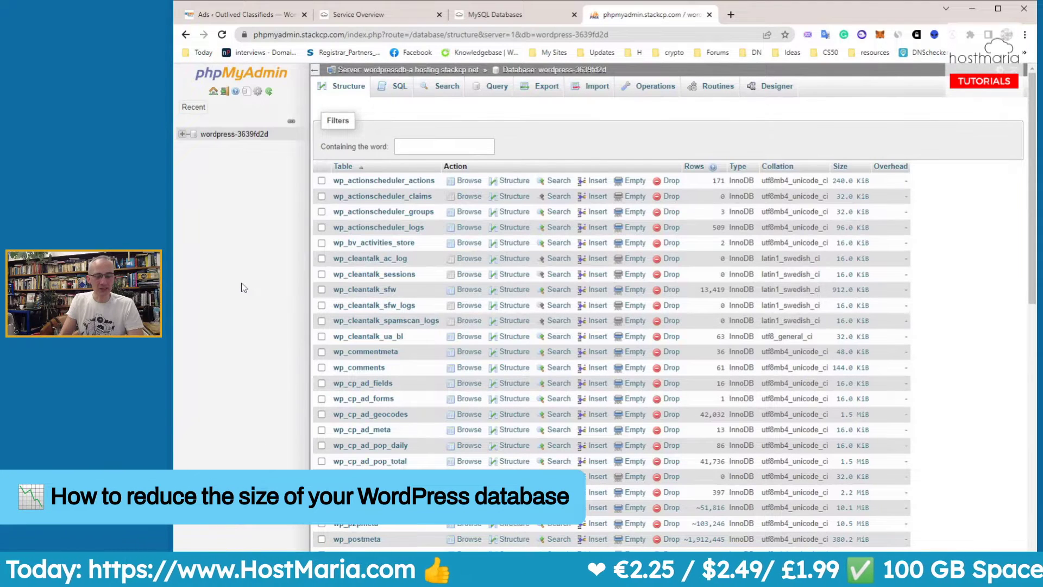
{"action": "key", "text": "ctrl+f"}
{"action": "key", "text": "ctrl+v"}
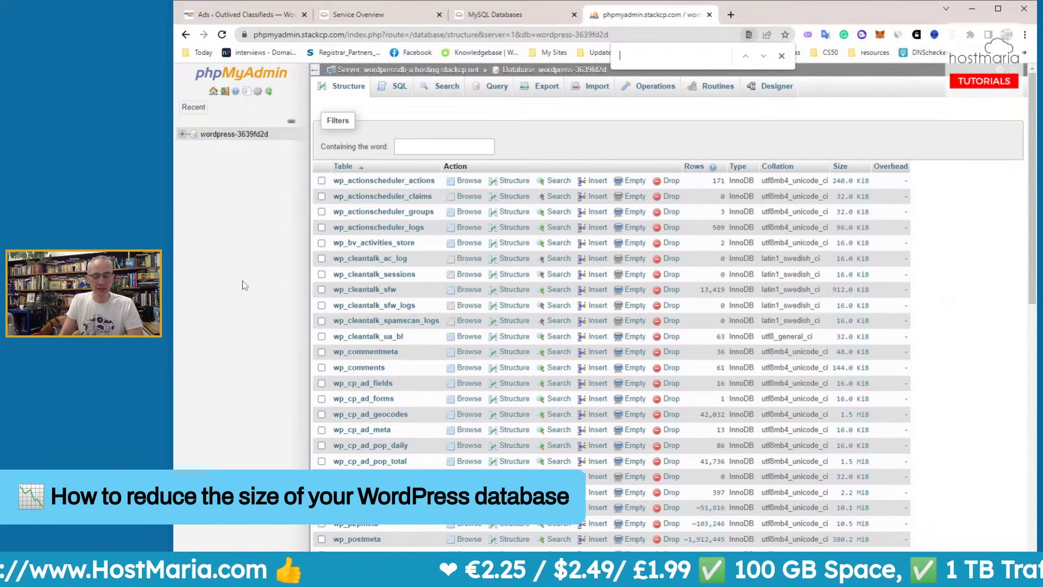
{"action": "key", "text": "Return"}
{"action": "left_click", "coordinate": [248, 137]}
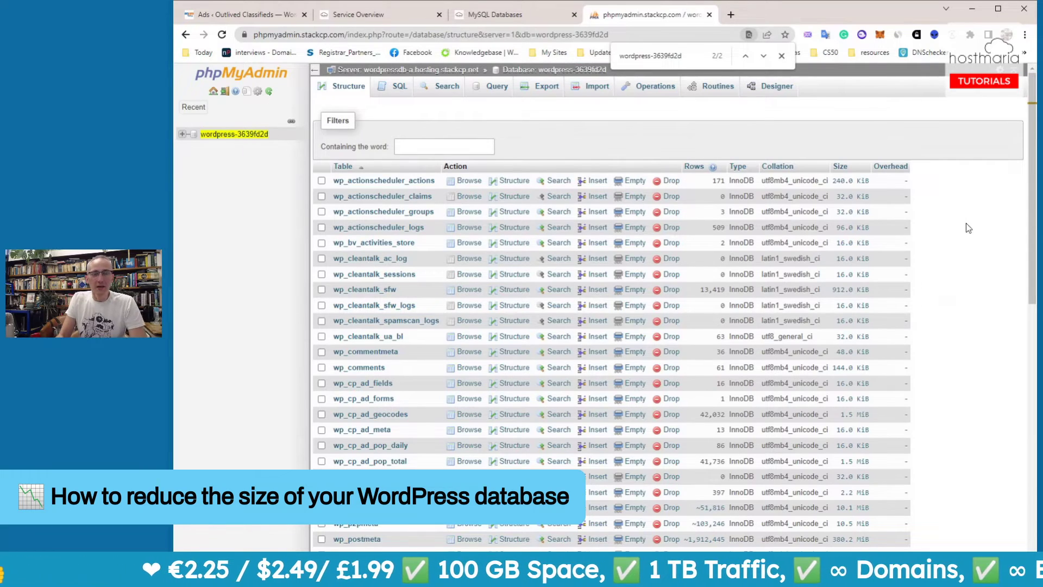
{"action": "scroll", "coordinate": [964, 201], "scroll_direction": "down", "scroll_amount": 5}
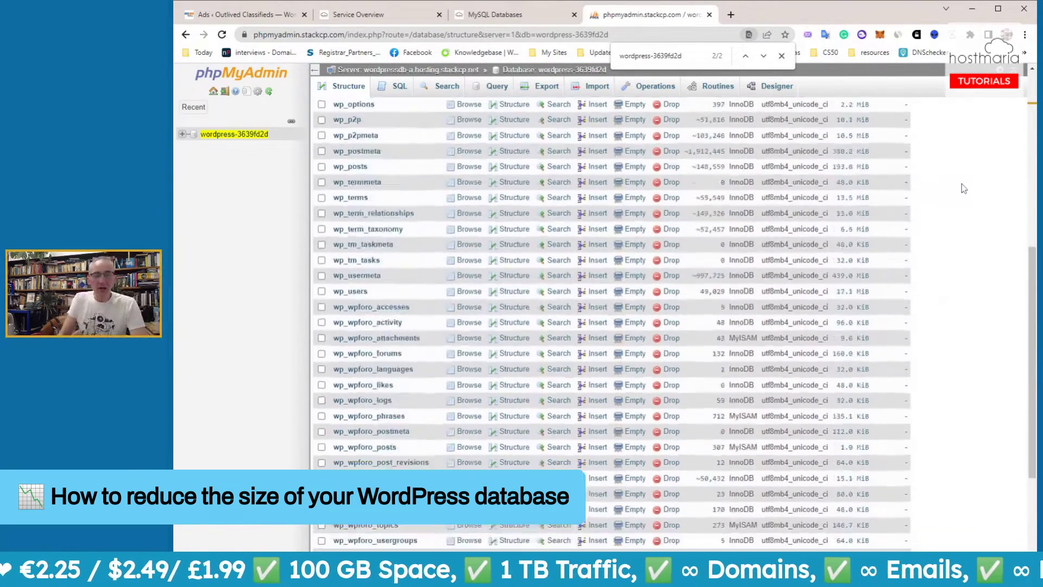
{"action": "scroll", "coordinate": [963, 189], "scroll_direction": "down", "scroll_amount": 10}
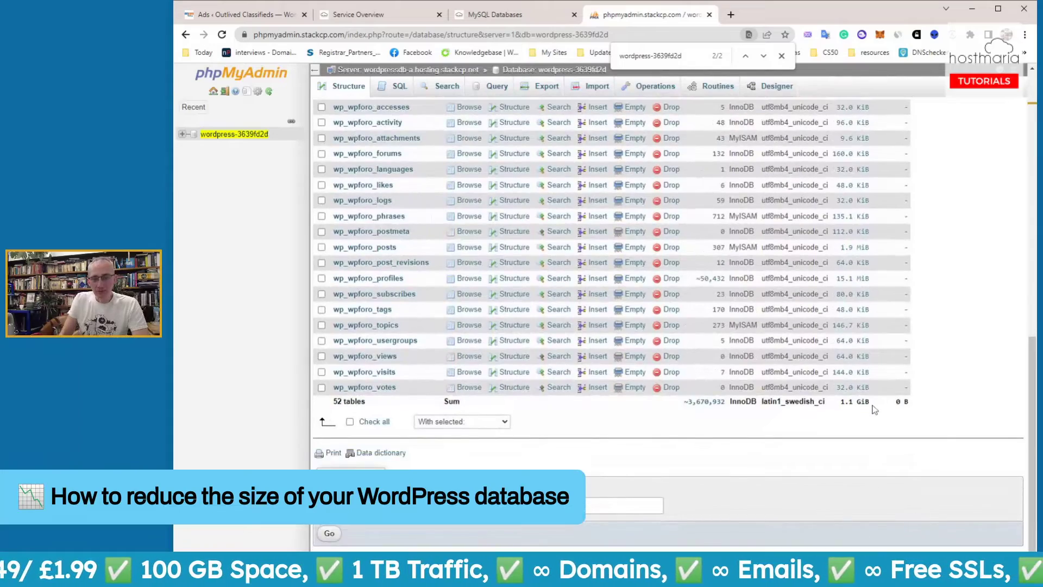
{"action": "left_click_drag", "start_coordinate": [845, 401], "coordinate": [870, 402]}
Zoom in on the Sum row to read 52 tables totalling 1.1 GiB
{"action": "key", "text": "ctrl+plus"}
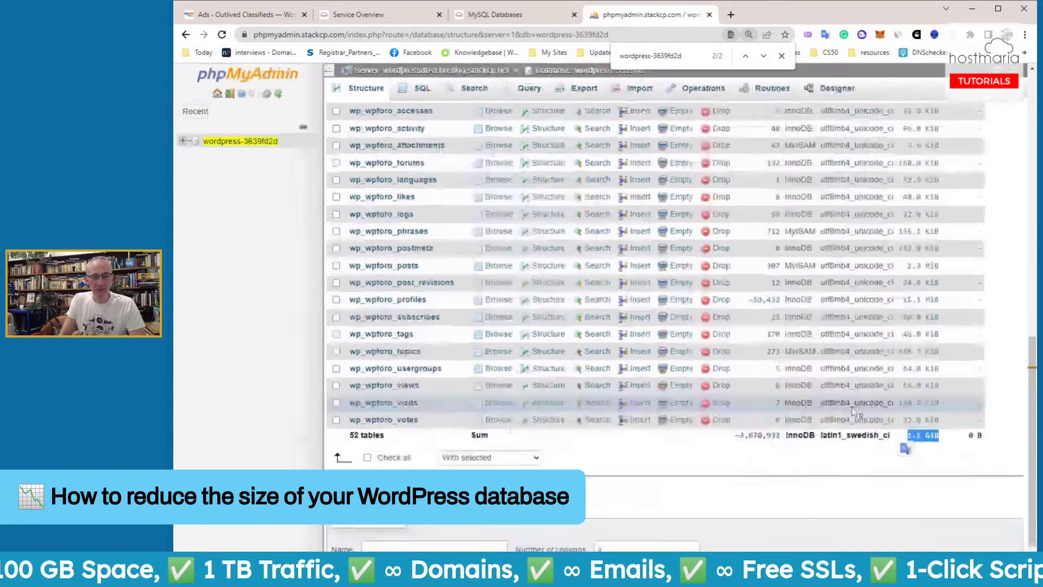
{"action": "scroll", "coordinate": [852, 406], "scroll_direction": "down", "scroll_amount": 3}
{"action": "key", "text": "ctrl+plus"}
{"action": "scroll", "coordinate": [1007, 390], "scroll_direction": "right", "scroll_amount": 1}
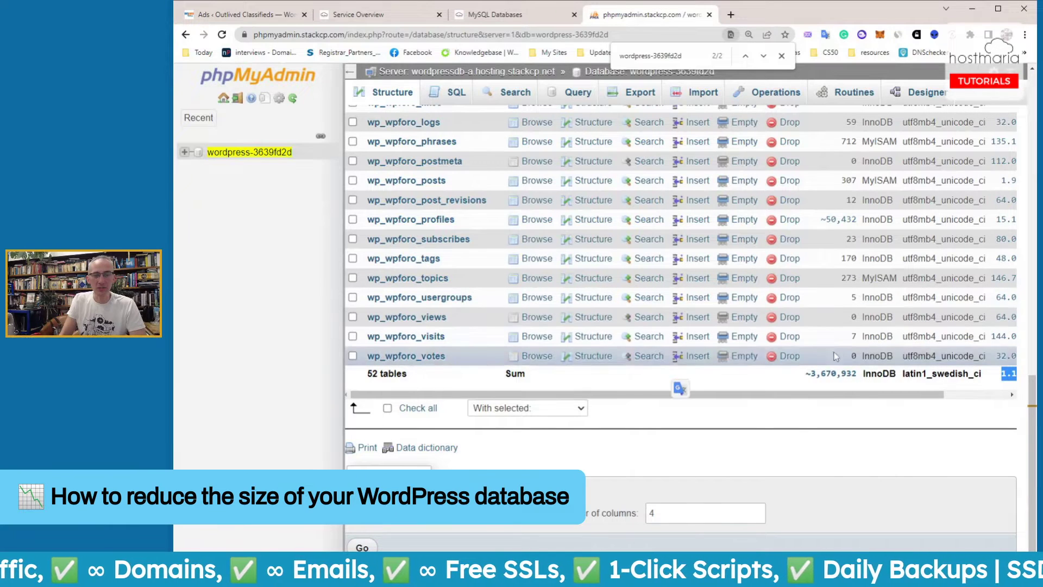
{"action": "left_click", "coordinate": [782, 56]}
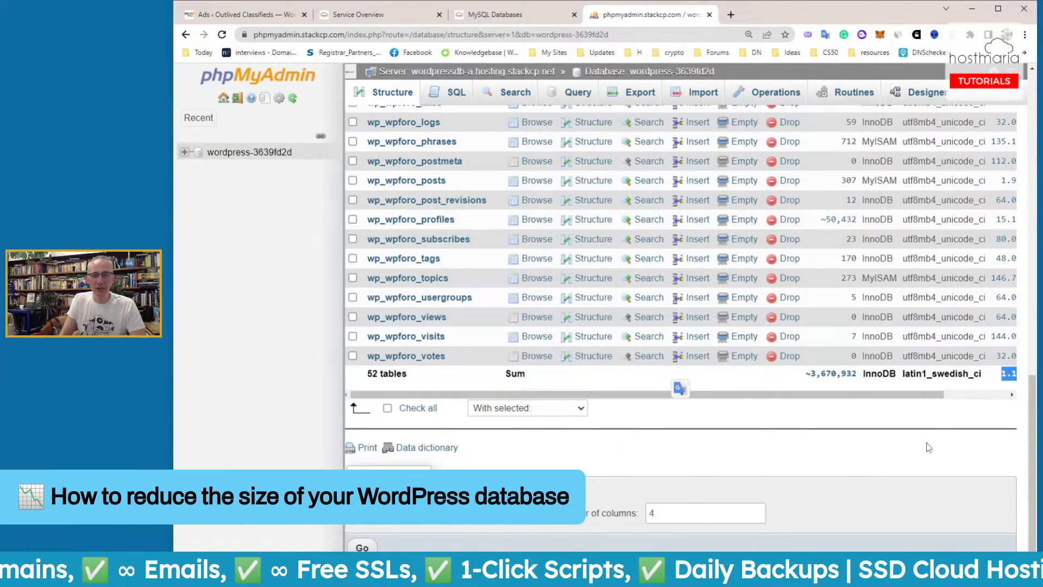
{"action": "scroll", "coordinate": [948, 394], "scroll_direction": "right", "scroll_amount": 3}
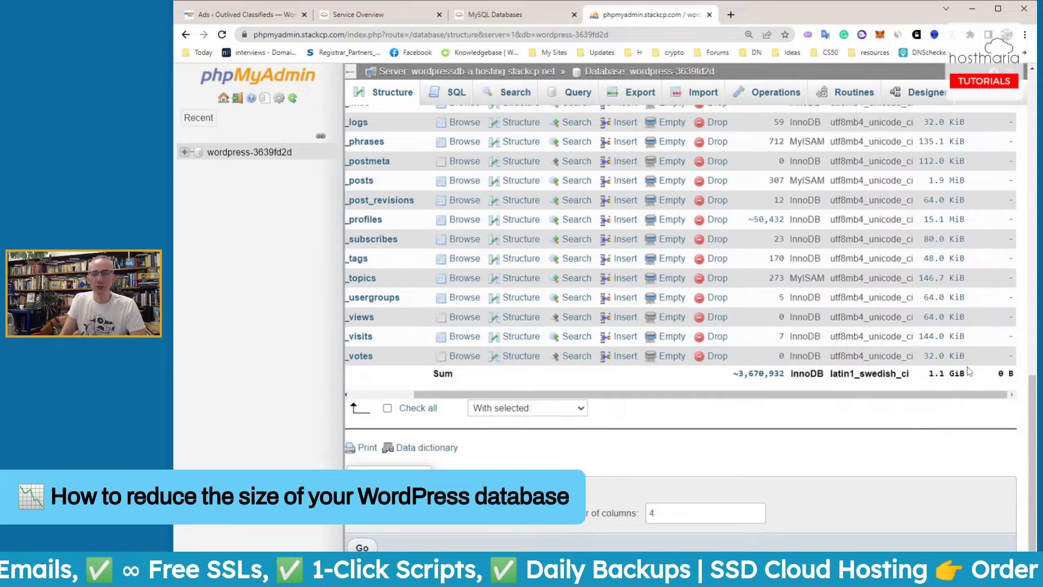
{"action": "left_click_drag", "start_coordinate": [967, 373], "coordinate": [920, 374]}
{"action": "left_click", "coordinate": [914, 355]}
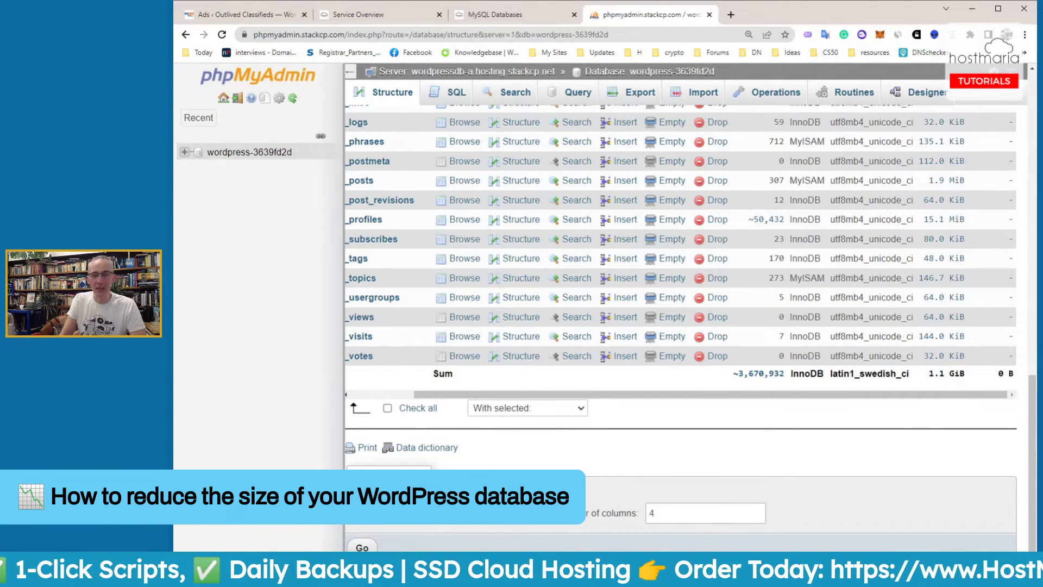
{"action": "left_click_drag", "start_coordinate": [889, 393], "coordinate": [697, 432]}
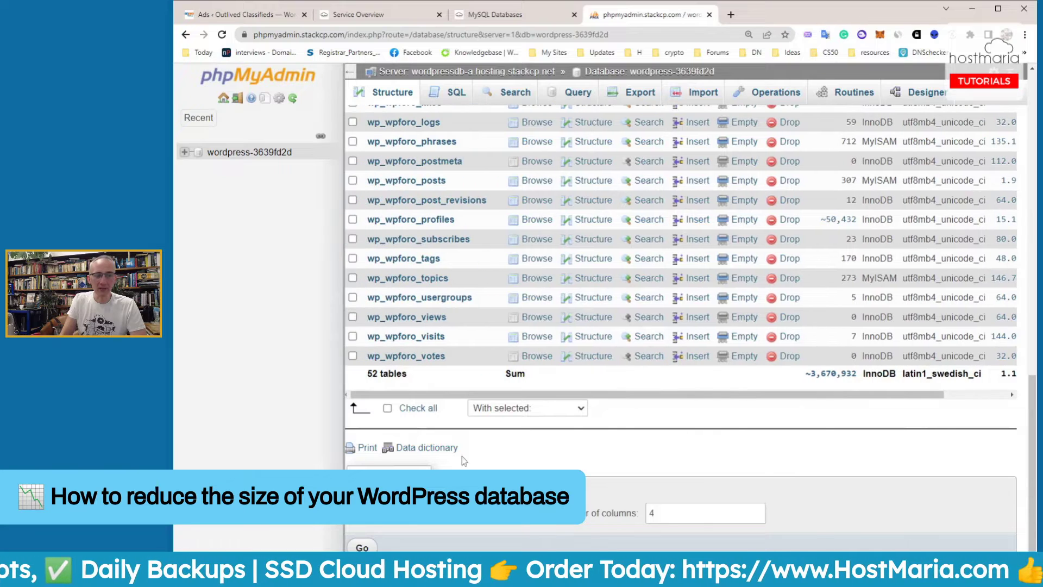
{"action": "left_click_drag", "start_coordinate": [411, 374], "coordinate": [363, 380]}
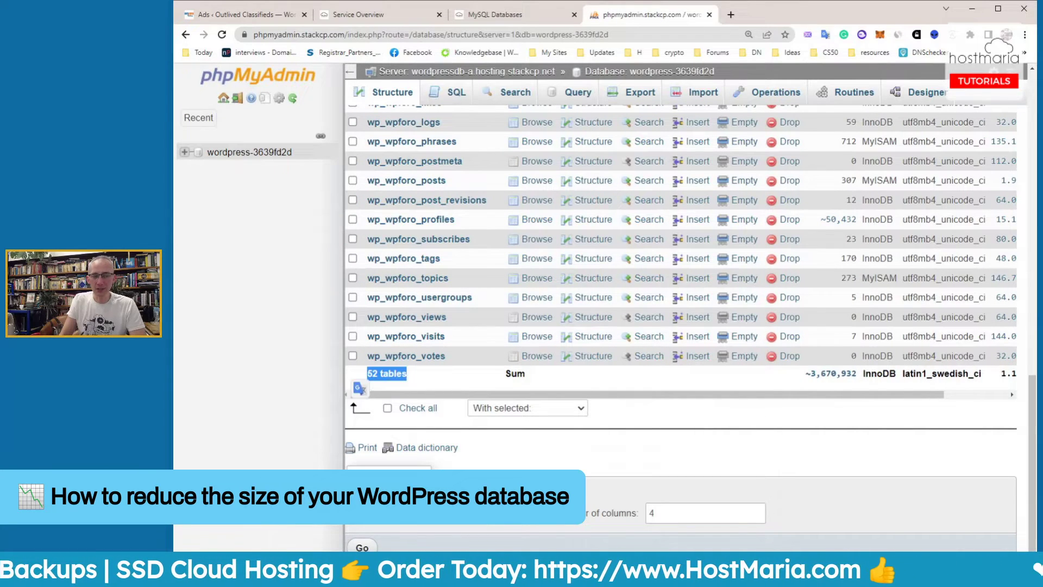
{"action": "left_click", "coordinate": [360, 388]}
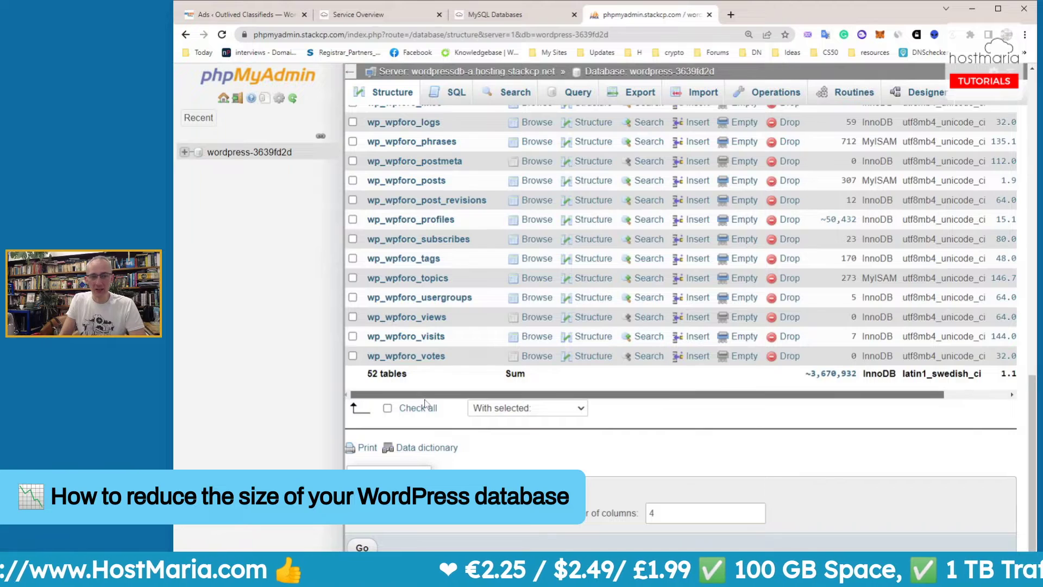
Scroll through the table list to review individual sizes such as wp_postmeta at 380.2 MiB
{"action": "scroll", "coordinate": [425, 403], "scroll_direction": "right", "scroll_amount": 3}
{"action": "key", "text": "ctrl+minus"}
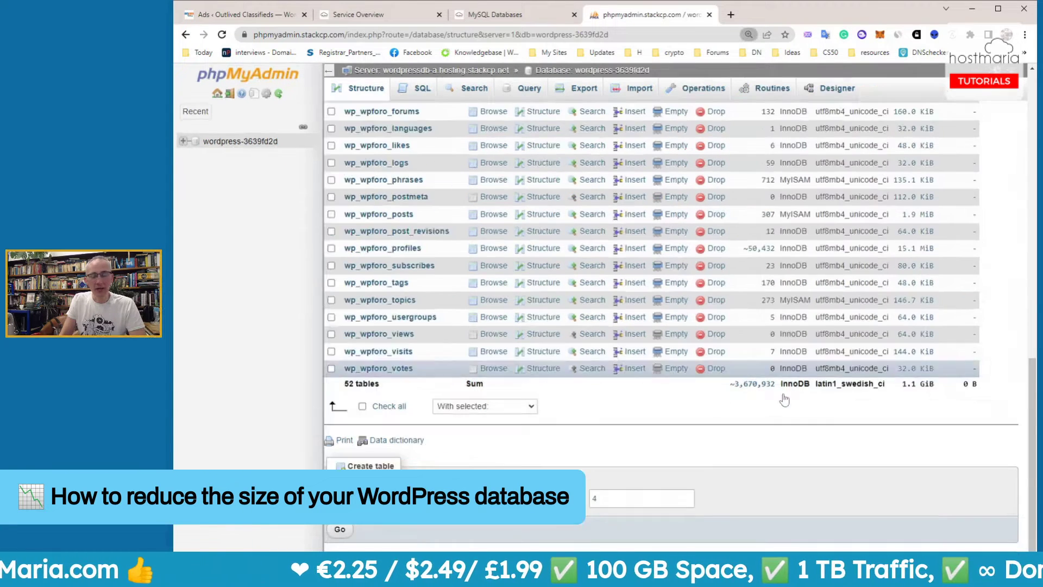
{"action": "scroll", "coordinate": [852, 414], "scroll_direction": "up", "scroll_amount": 2}
{"action": "left_click_drag", "start_coordinate": [945, 441], "coordinate": [901, 453]}
{"action": "scroll", "coordinate": [989, 430], "scroll_direction": "up", "scroll_amount": 15}
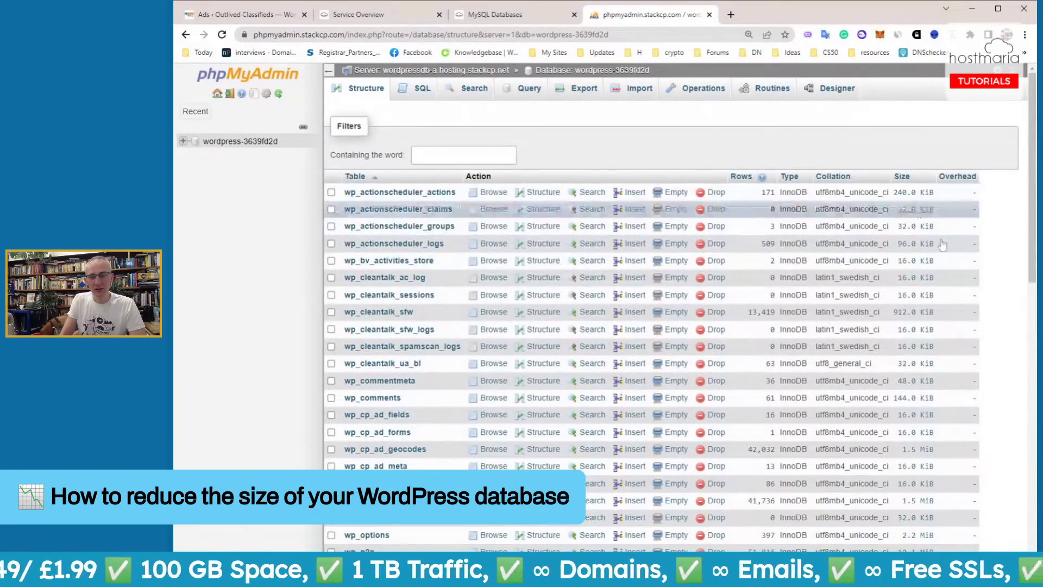
{"action": "scroll", "coordinate": [956, 299], "scroll_direction": "down", "scroll_amount": 15}
{"action": "scroll", "coordinate": [970, 302], "scroll_direction": "up", "scroll_amount": 4}
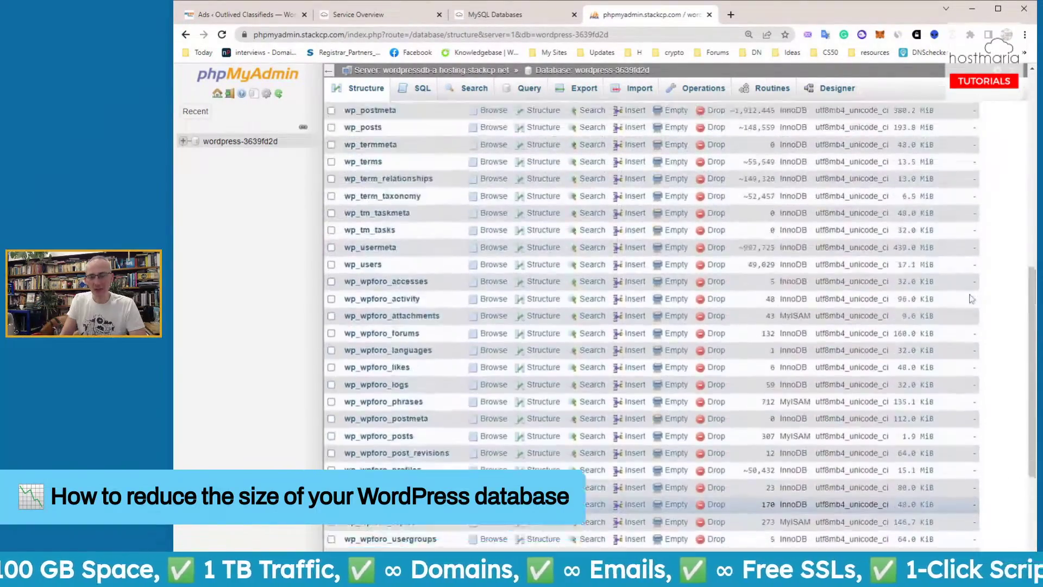
{"action": "scroll", "coordinate": [971, 299], "scroll_direction": "down", "scroll_amount": 2}
{"action": "scroll", "coordinate": [398, 449], "scroll_direction": "down", "scroll_amount": 1}
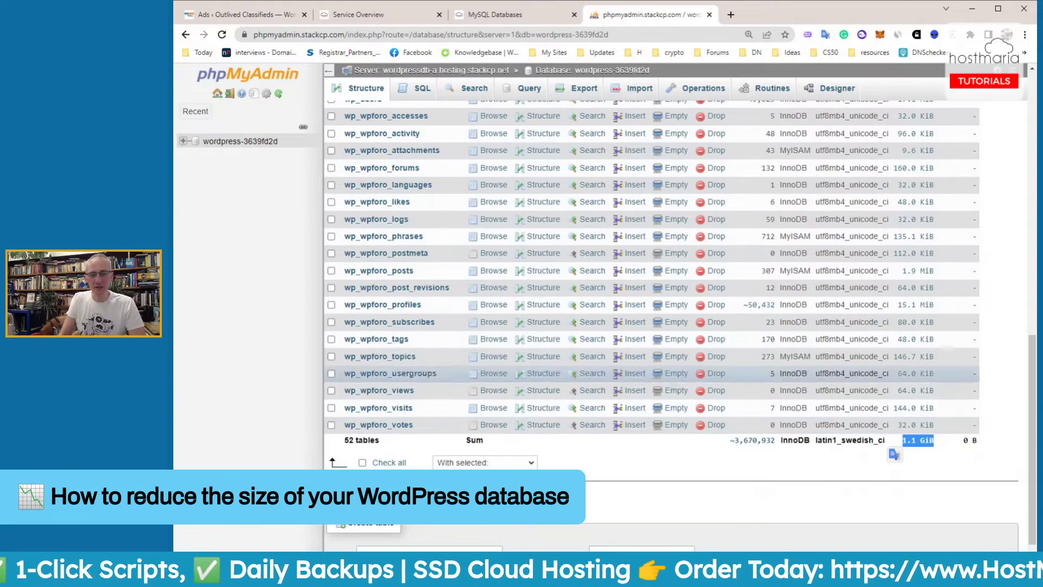
{"action": "scroll", "coordinate": [750, 467], "scroll_direction": "up", "scroll_amount": 8}
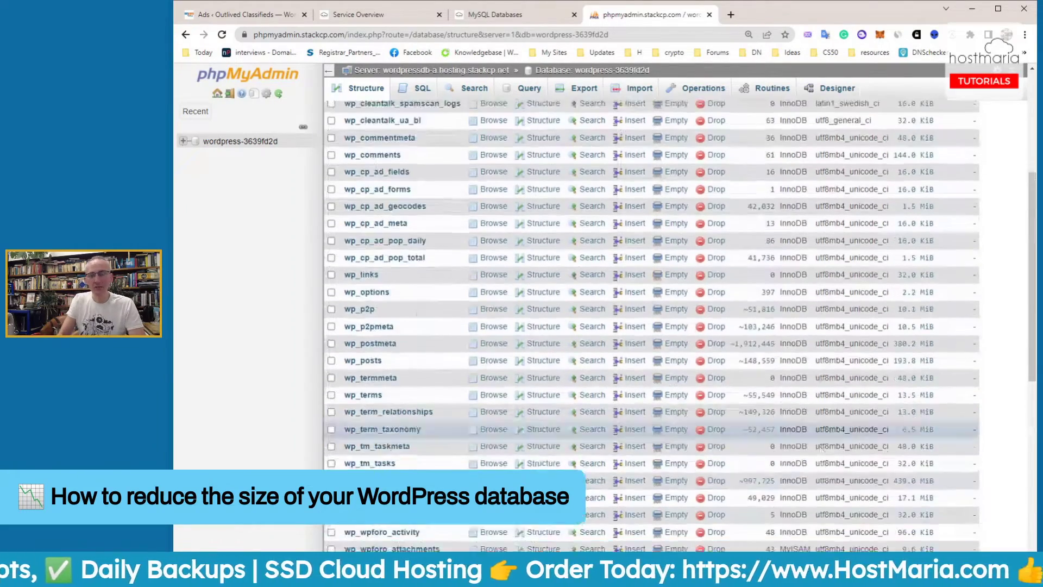
{"action": "scroll", "coordinate": [954, 337], "scroll_direction": "up", "scroll_amount": 5}
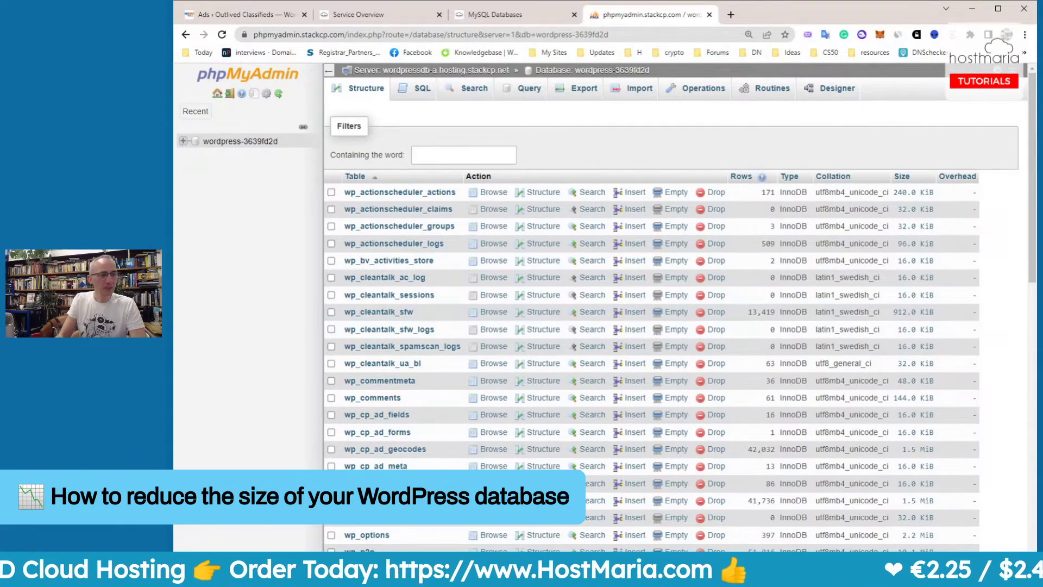
{"action": "scroll", "coordinate": [422, 370], "scroll_direction": "down", "scroll_amount": 2}
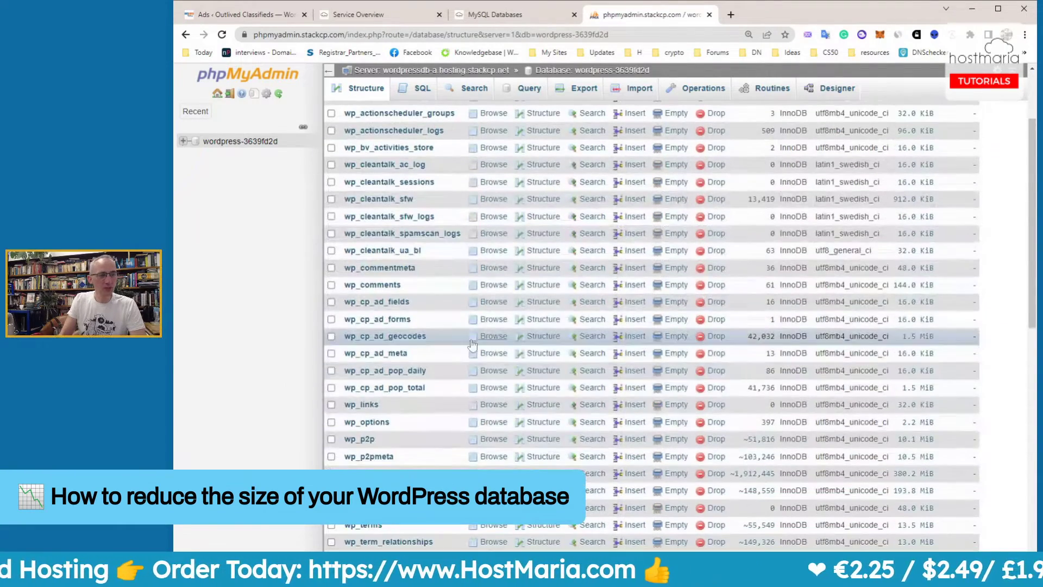
Sort the WordPress tables by Size, largest first: wp_usermeta 439.0 MiB, wp_postmeta 380.2 MiB
{"action": "left_click", "coordinate": [374, 424]}
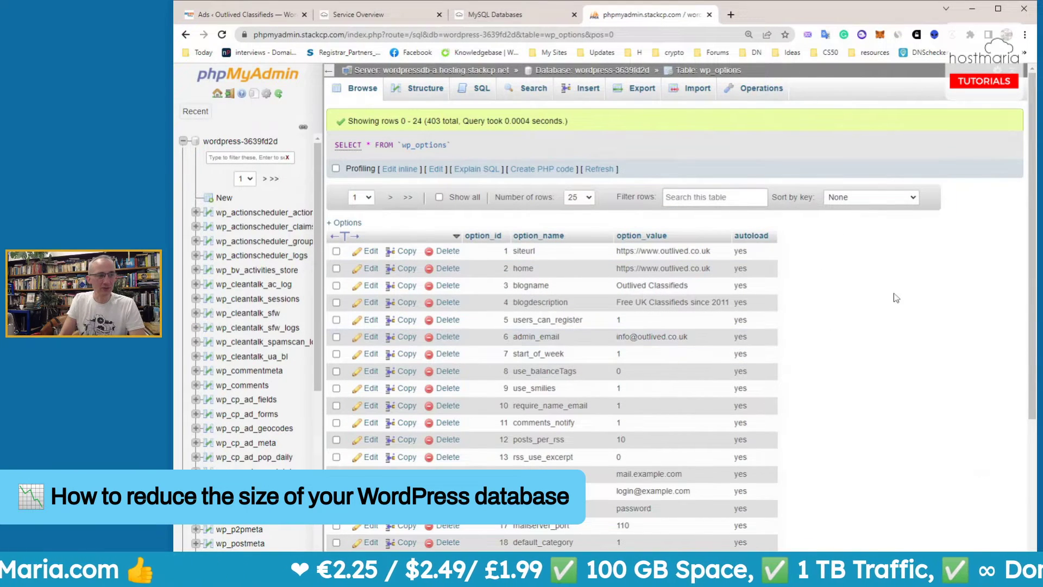
{"action": "left_click", "coordinate": [226, 143]}
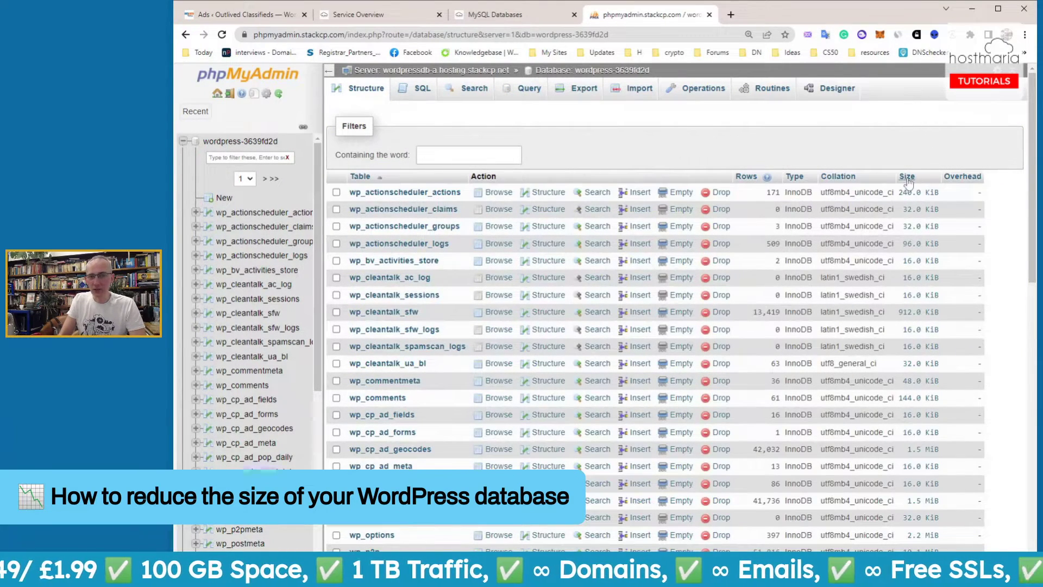
{"action": "left_click", "coordinate": [907, 179]}
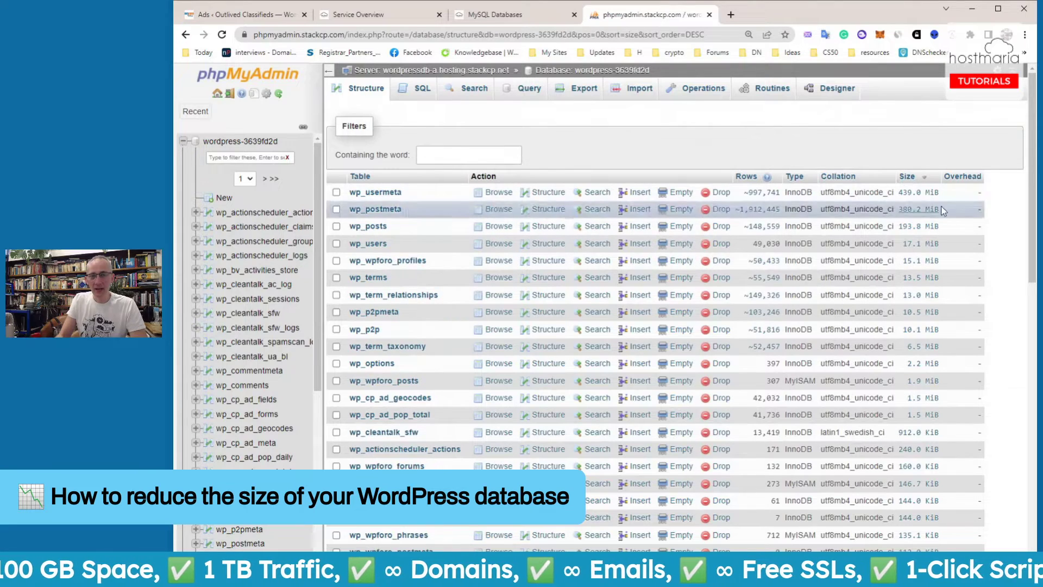
Inspect the largest tables' rows and sizes, e.g. wp_postmeta ~1,912,445 rows, wp_usermeta ~997,741
{"action": "key", "text": "ctrl+plus"}
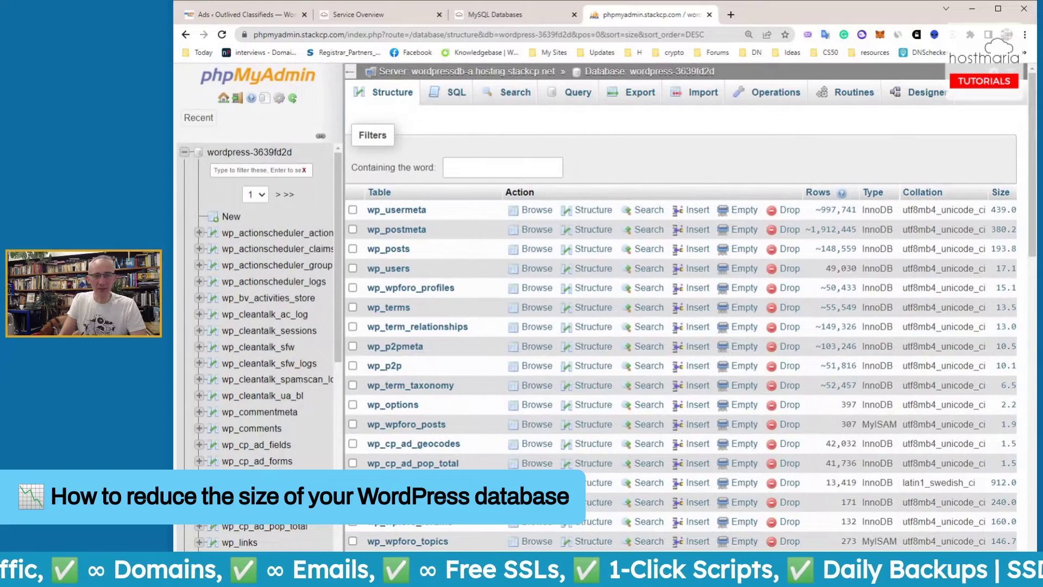
{"action": "key", "text": "ctrl+minus"}
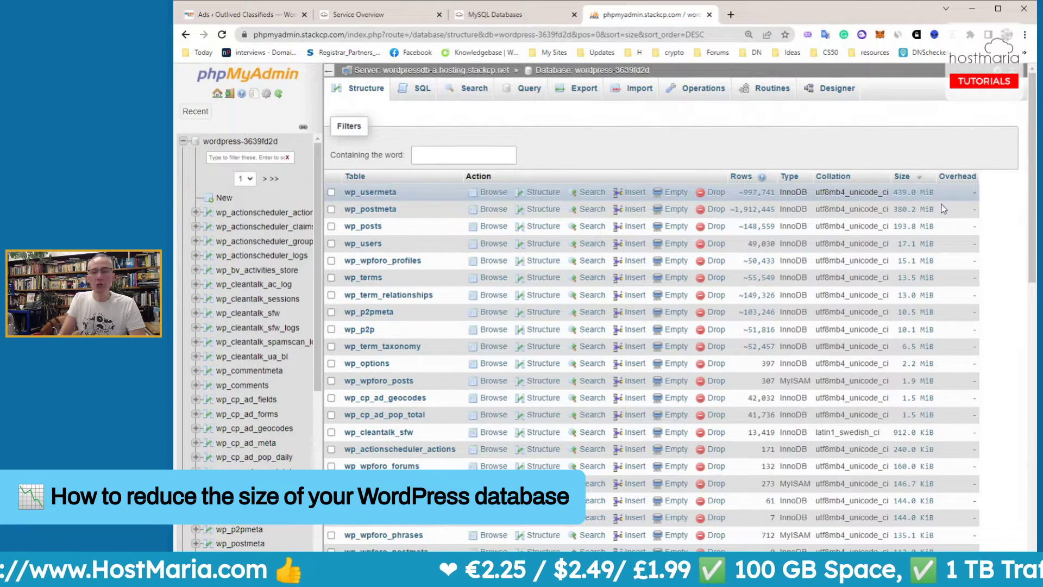
{"action": "key", "text": "ctrl+plus"}
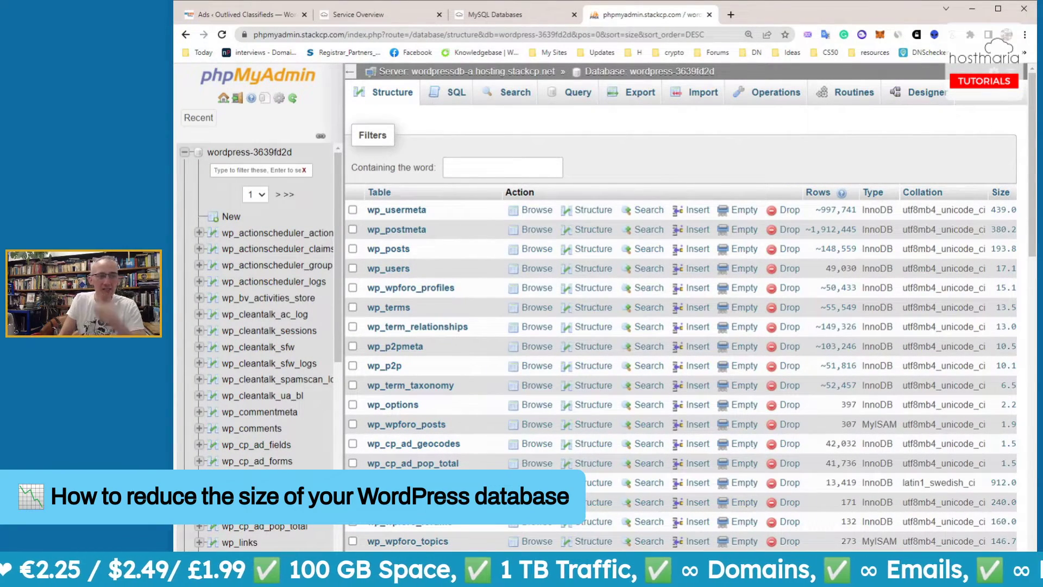
{"action": "key", "text": "ctrl+minus"}
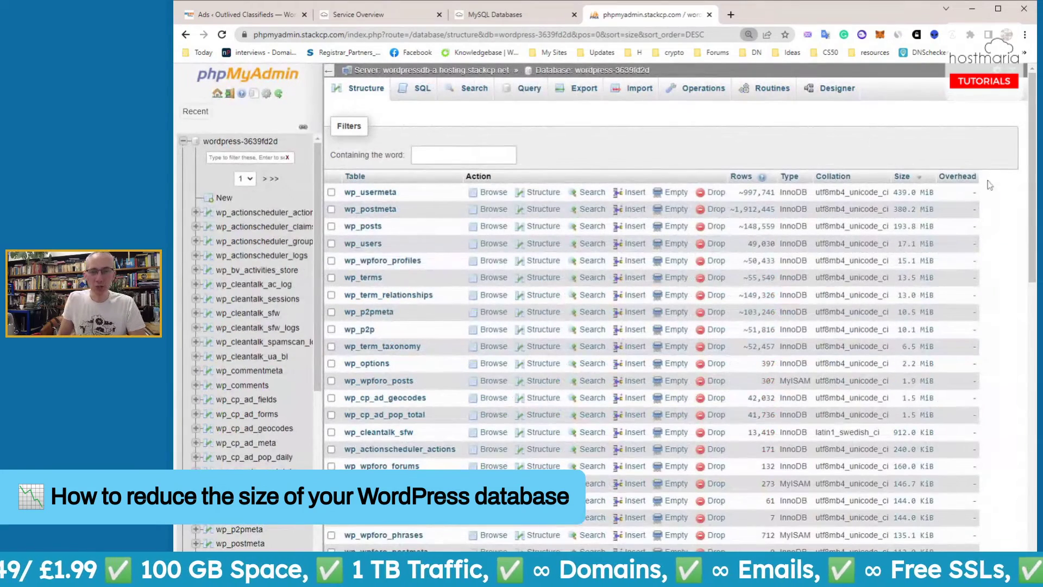
{"action": "left_click", "coordinate": [391, 215]}
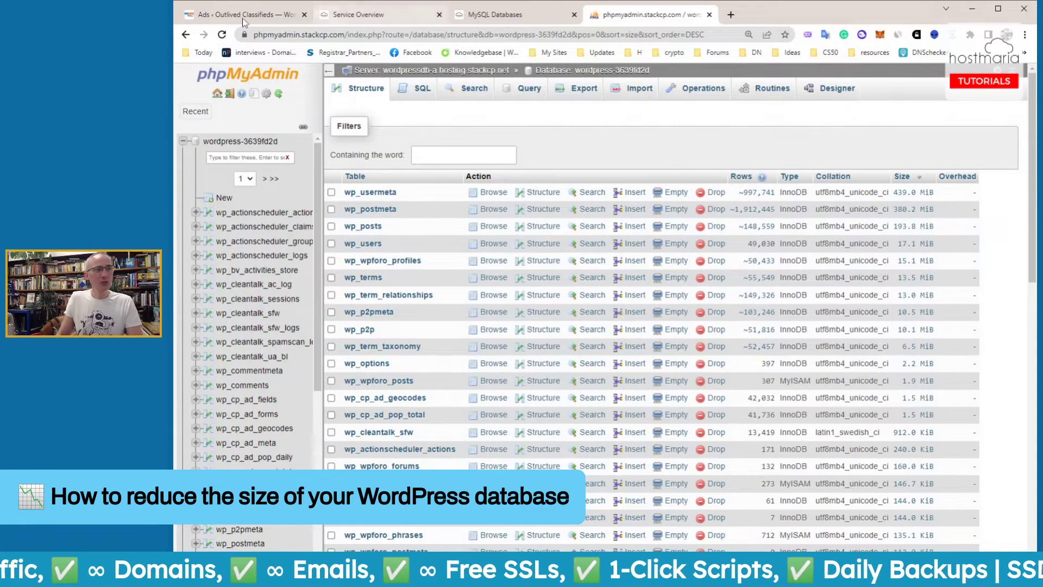
Close phpMyAdmin and return to the WordPress admin Plugins page
{"action": "left_click", "coordinate": [709, 15]}
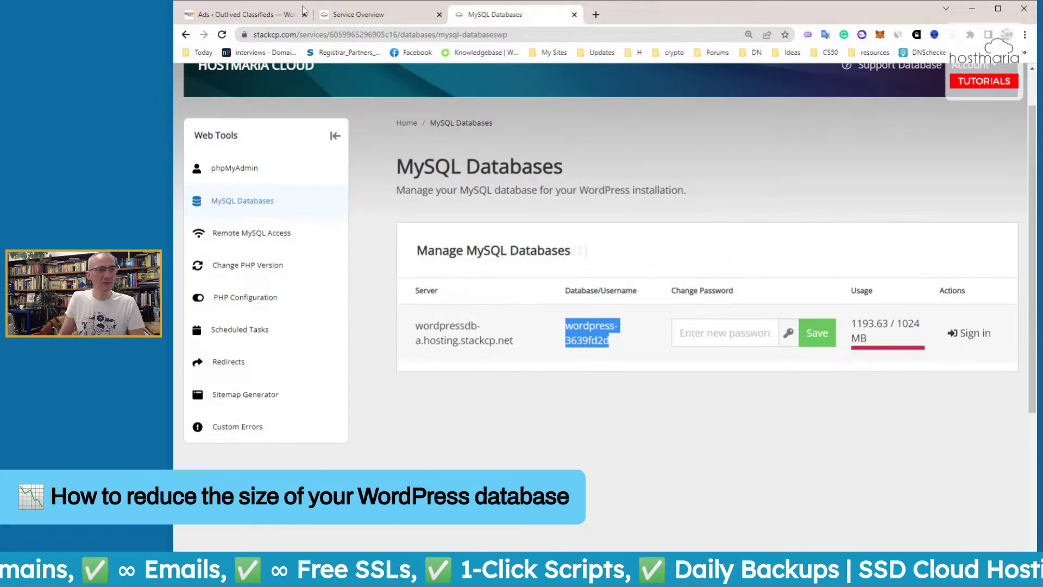
{"action": "left_click", "coordinate": [239, 15]}
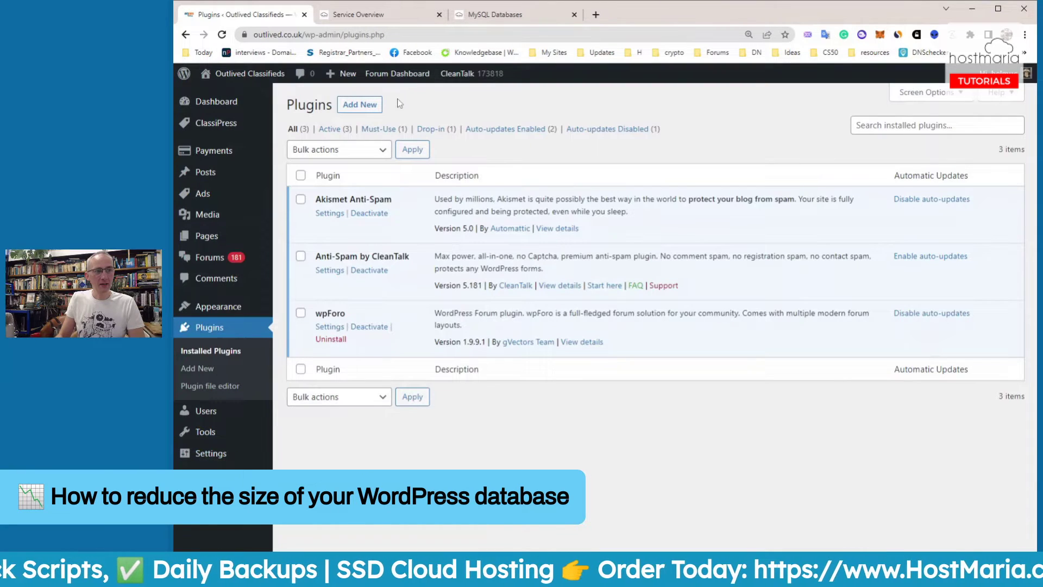
{"action": "left_click", "coordinate": [647, 129]}
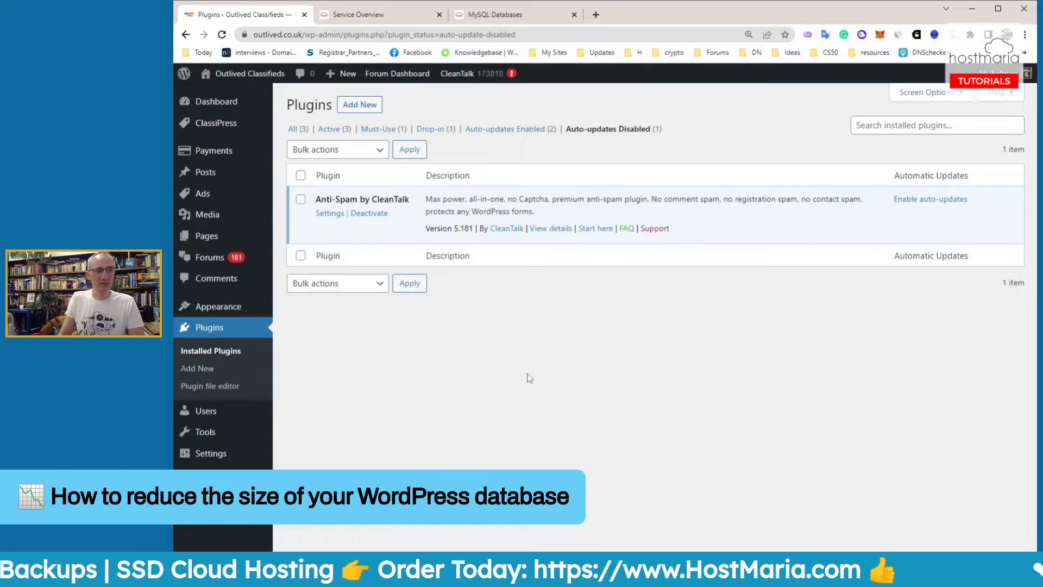
Search 'wp-optimi', then install and activate WP-Optimize - Clean, Compress, Cache 3.2.6
{"action": "left_click", "coordinate": [363, 107]}
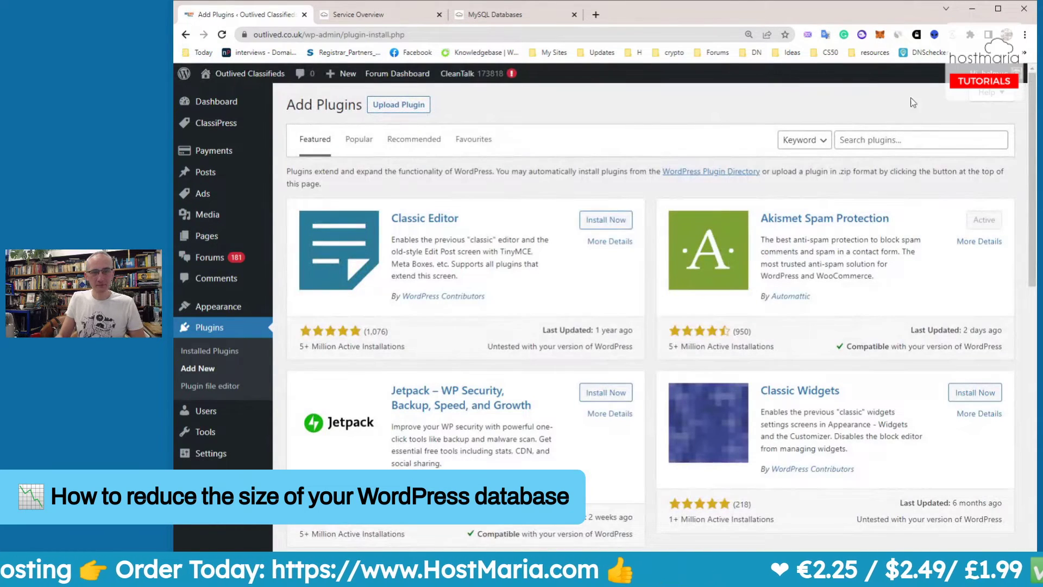
{"action": "left_click", "coordinate": [891, 139]}
{"action": "type", "text": "wp"}
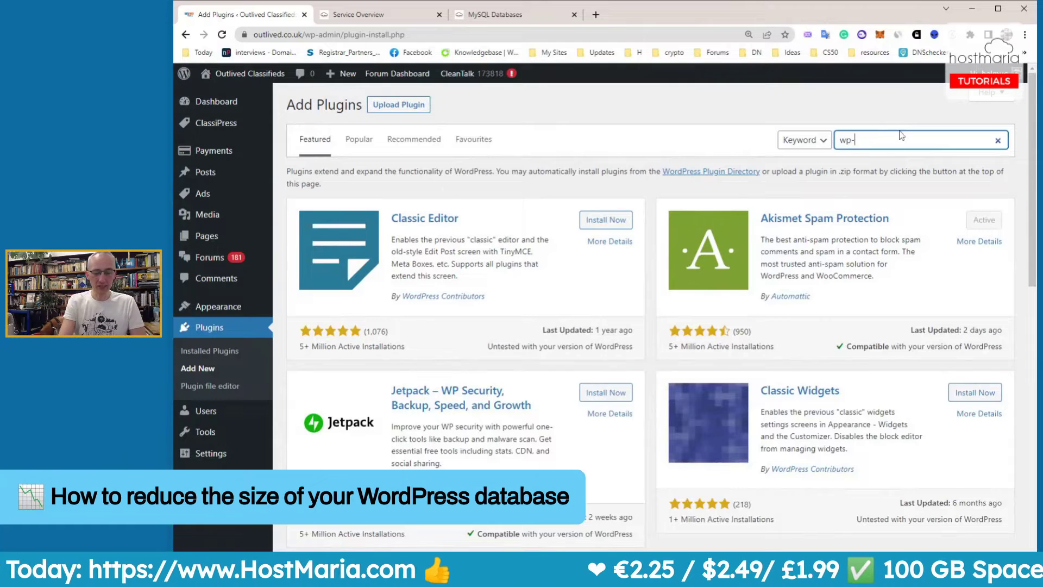
{"action": "type", "text": "-optimize"}
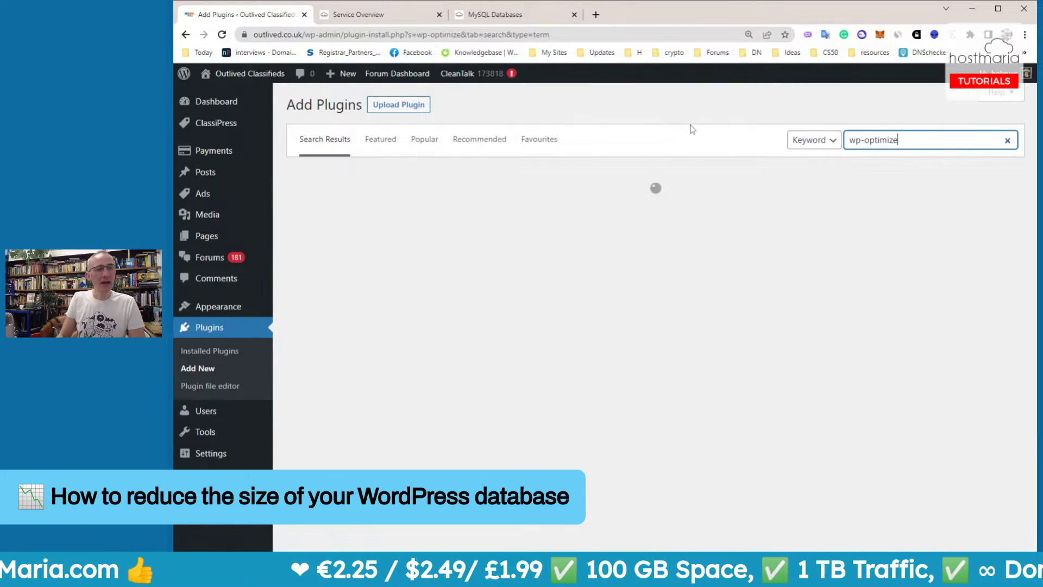
{"action": "left_click", "coordinate": [744, 106]}
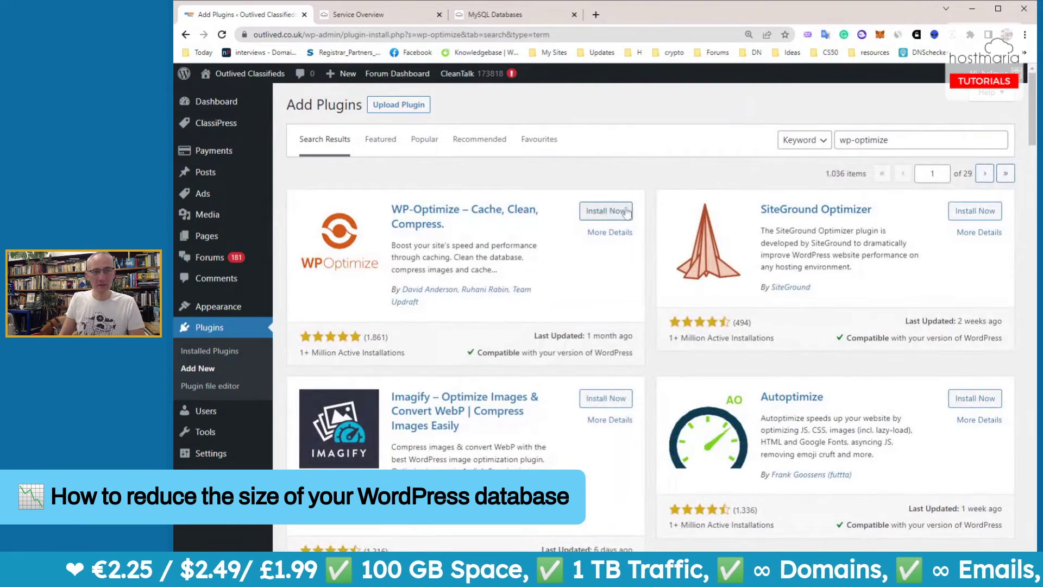
{"action": "left_click", "coordinate": [606, 211]}
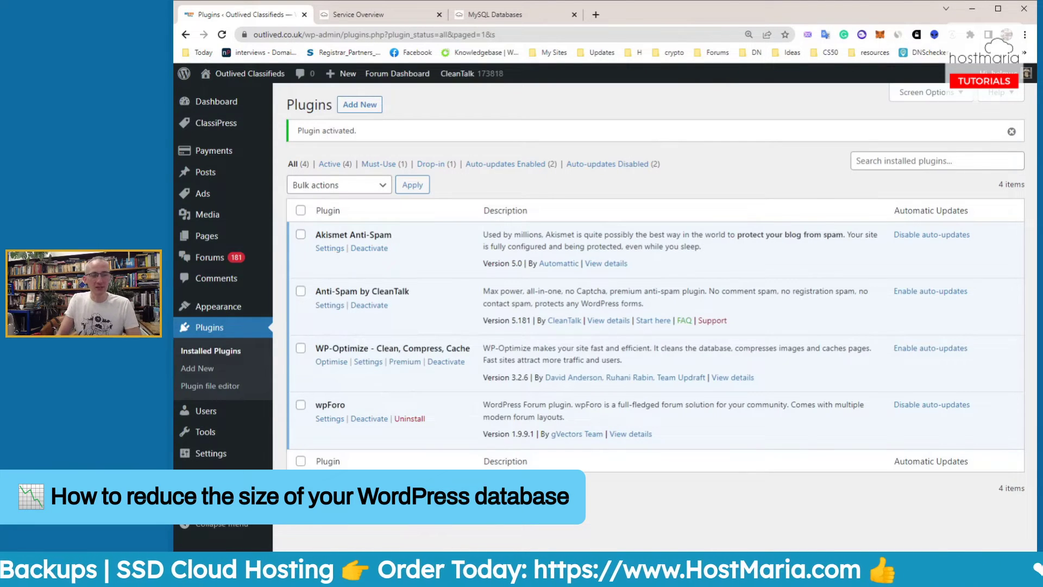
{"action": "left_click_drag", "start_coordinate": [524, 348], "coordinate": [562, 347]}
{"action": "left_click", "coordinate": [590, 347]}
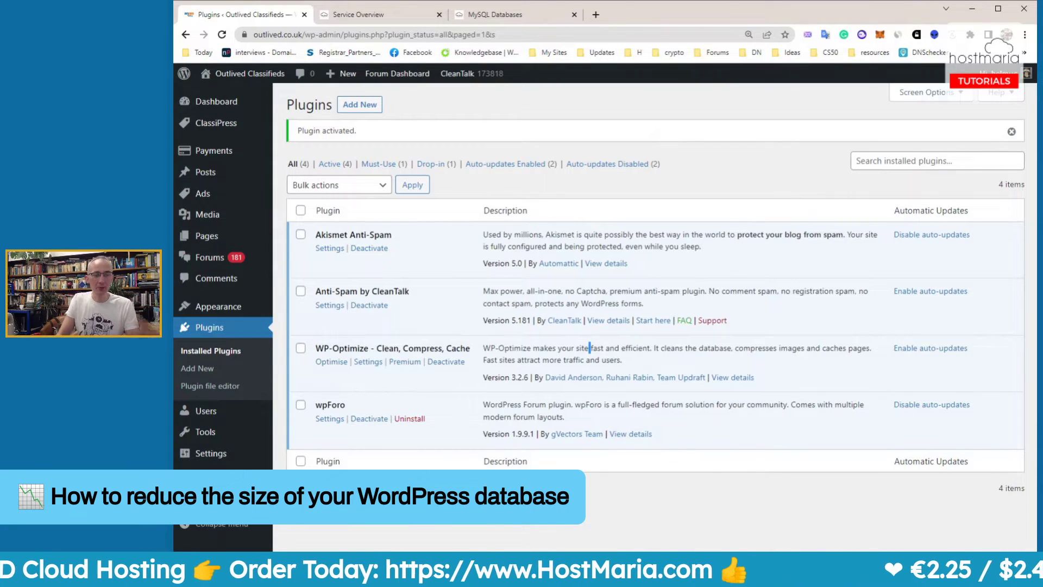
{"action": "key", "text": "ctrl+plus"}
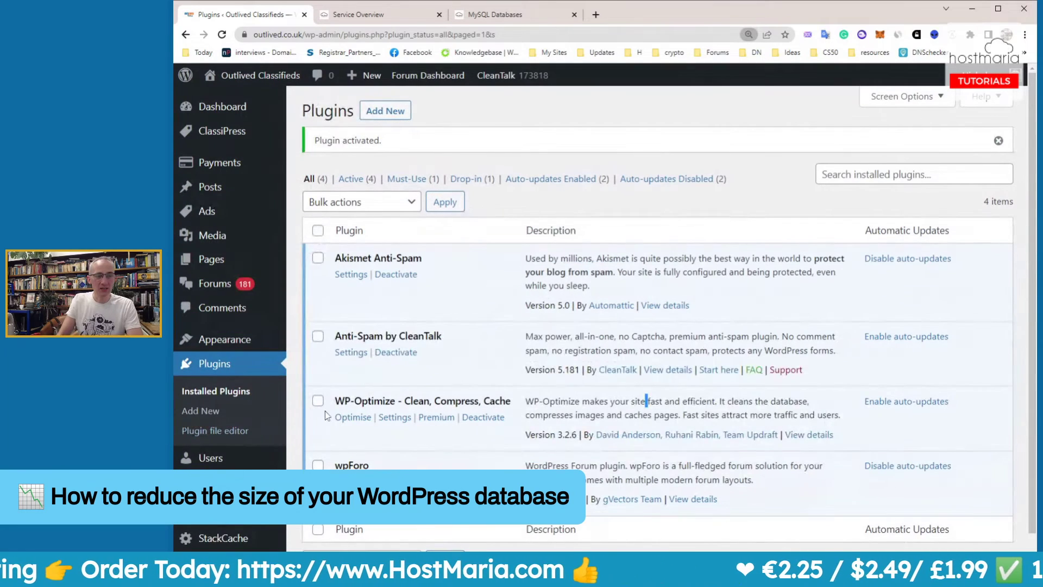
{"action": "scroll", "coordinate": [346, 422], "scroll_direction": "down", "scroll_amount": 1}
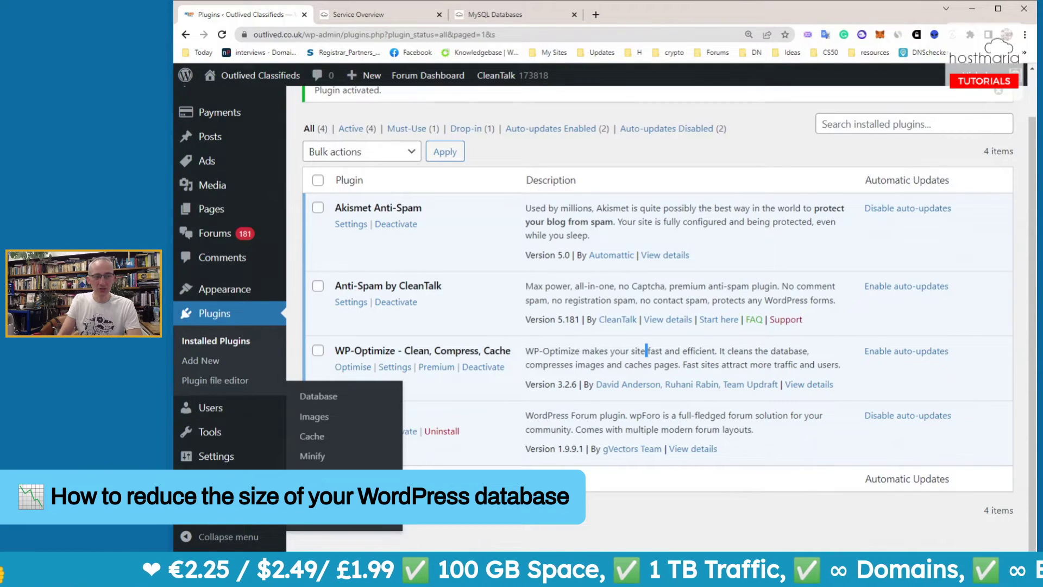
Open WP-Optimize's Database page and review the list of available optimisations
{"action": "left_click", "coordinate": [228, 481]}
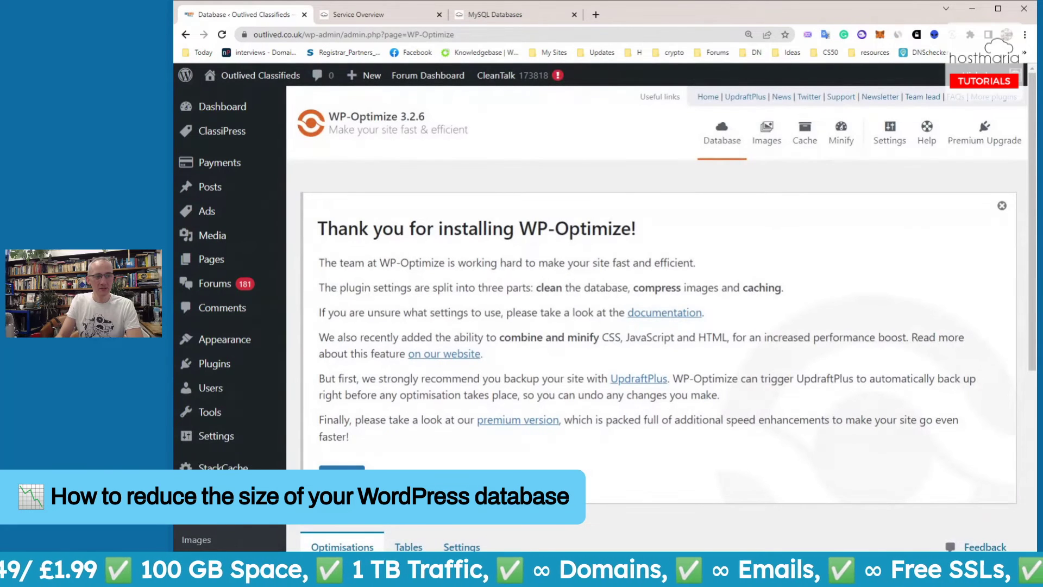
{"action": "scroll", "coordinate": [646, 351], "scroll_direction": "down", "scroll_amount": 2}
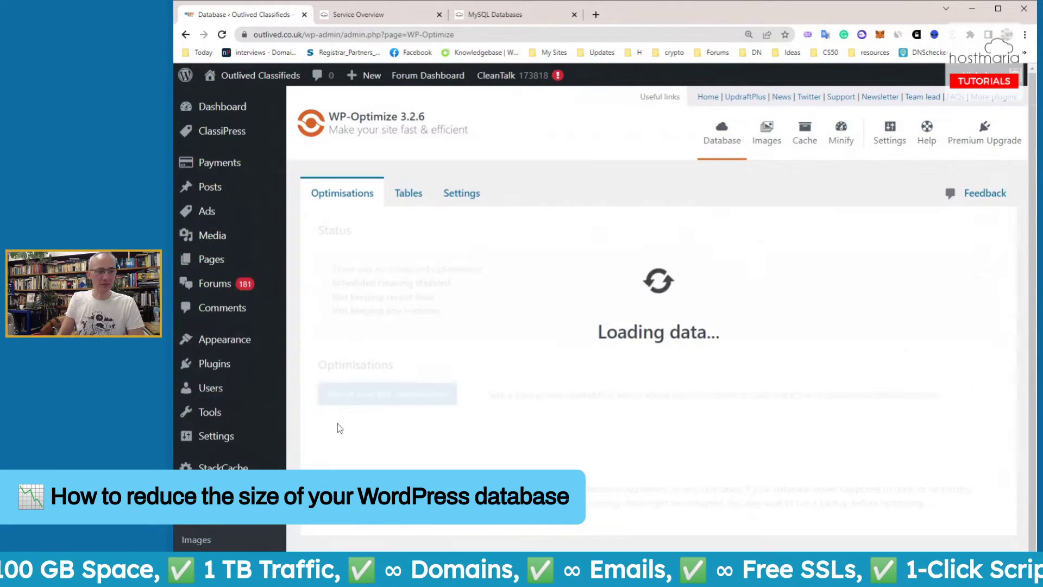
{"action": "scroll", "coordinate": [741, 230], "scroll_direction": "down", "scroll_amount": 3}
{"action": "scroll", "coordinate": [761, 226], "scroll_direction": "down", "scroll_amount": 3}
{"action": "scroll", "coordinate": [754, 230], "scroll_direction": "up", "scroll_amount": 3}
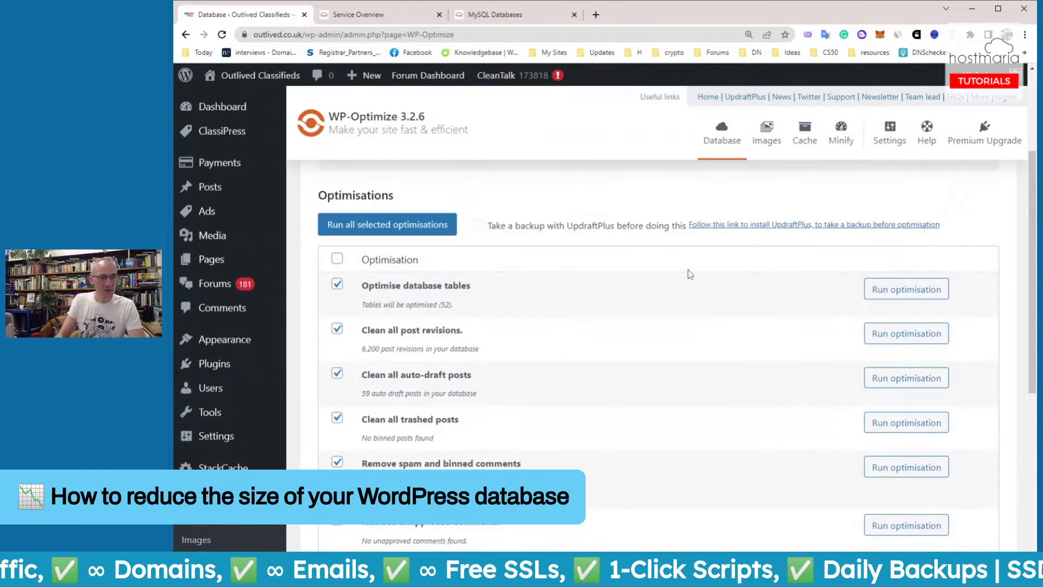
{"action": "key", "text": "ctrl+minus"}
{"action": "key", "text": "ctrl+plus"}
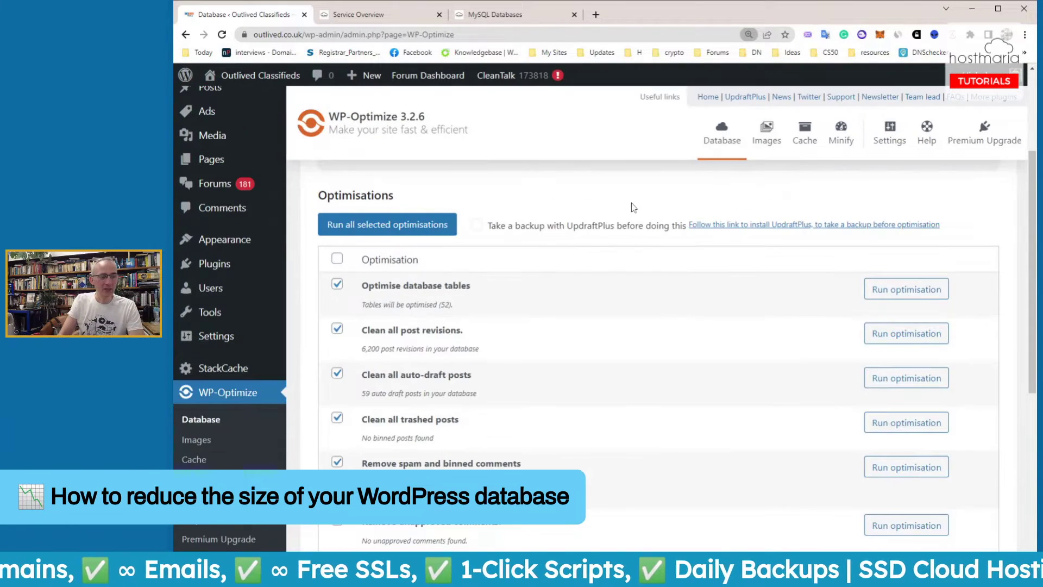
{"action": "scroll", "coordinate": [531, 283], "scroll_direction": "down", "scroll_amount": 1}
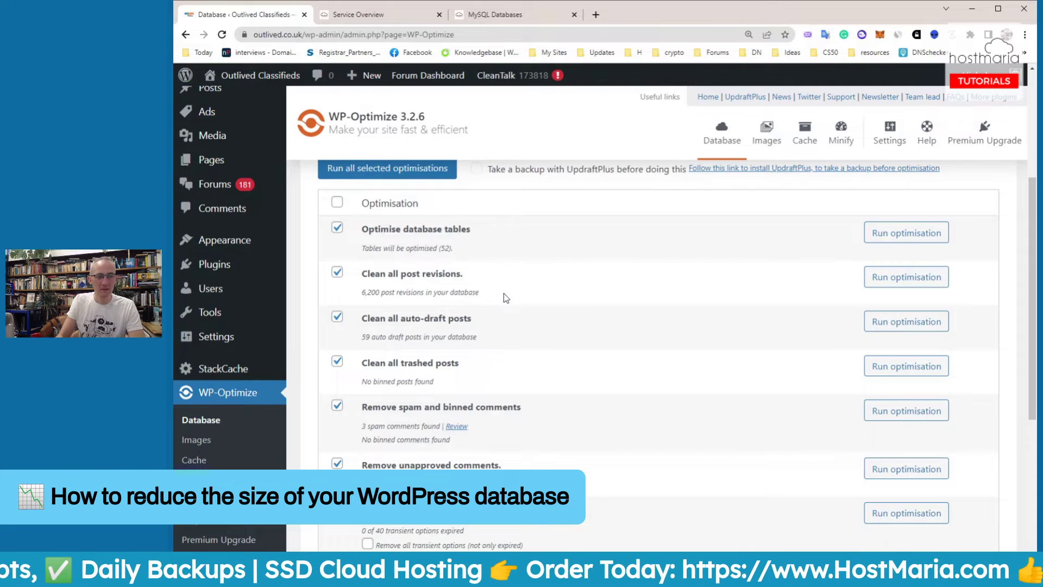
{"action": "scroll", "coordinate": [504, 292], "scroll_direction": "down", "scroll_amount": 4}
{"action": "scroll", "coordinate": [506, 294], "scroll_direction": "down", "scroll_amount": 2}
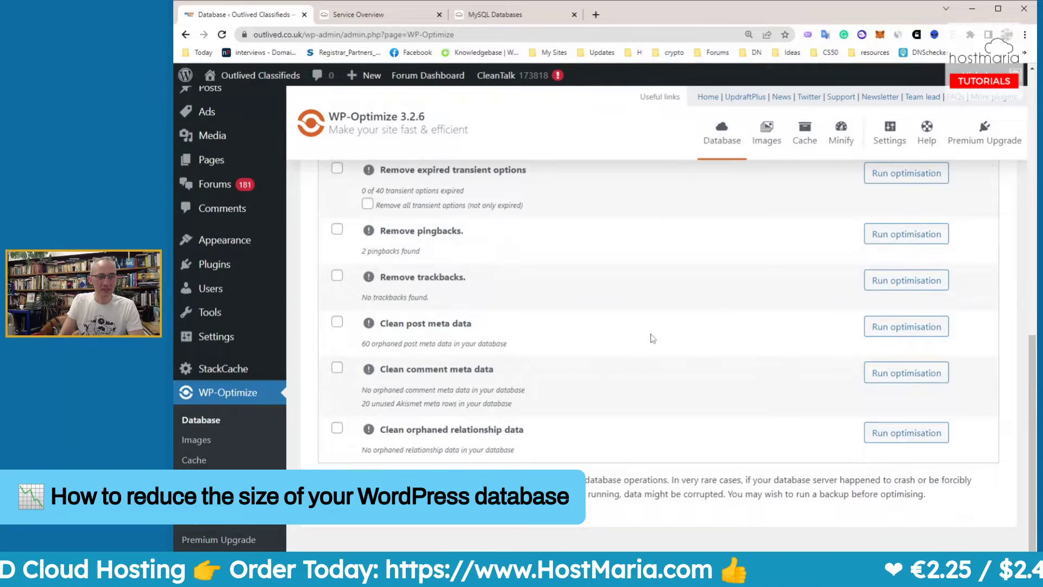
{"action": "scroll", "coordinate": [641, 347], "scroll_direction": "up", "scroll_amount": 1}
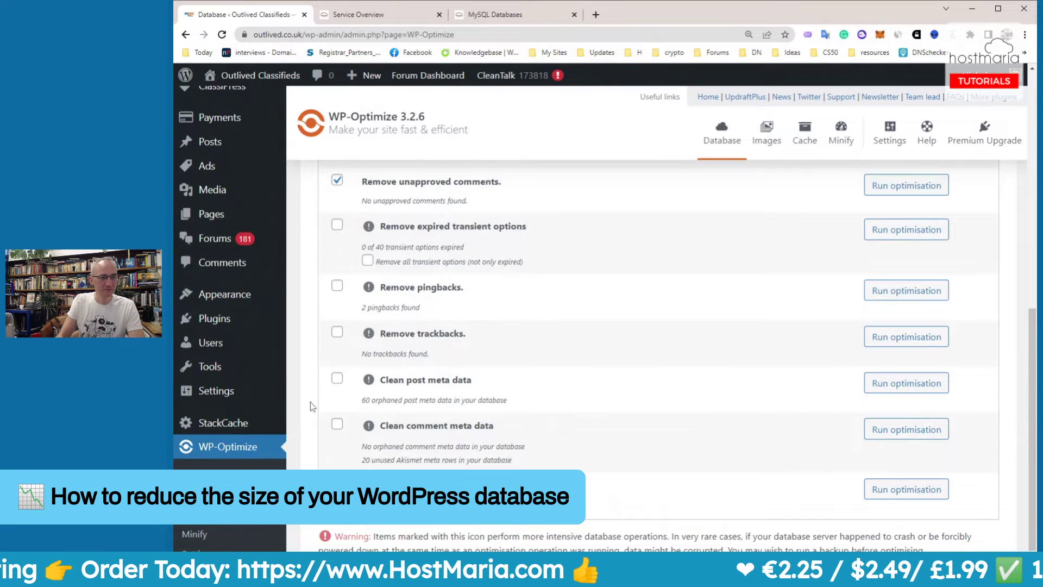
Select post meta, comment meta, pingback and expired transient cleanups
{"action": "left_click", "coordinate": [336, 378]}
{"action": "left_click", "coordinate": [337, 426]}
{"action": "left_click", "coordinate": [337, 286]}
{"action": "scroll", "coordinate": [461, 288], "scroll_direction": "up", "scroll_amount": 3}
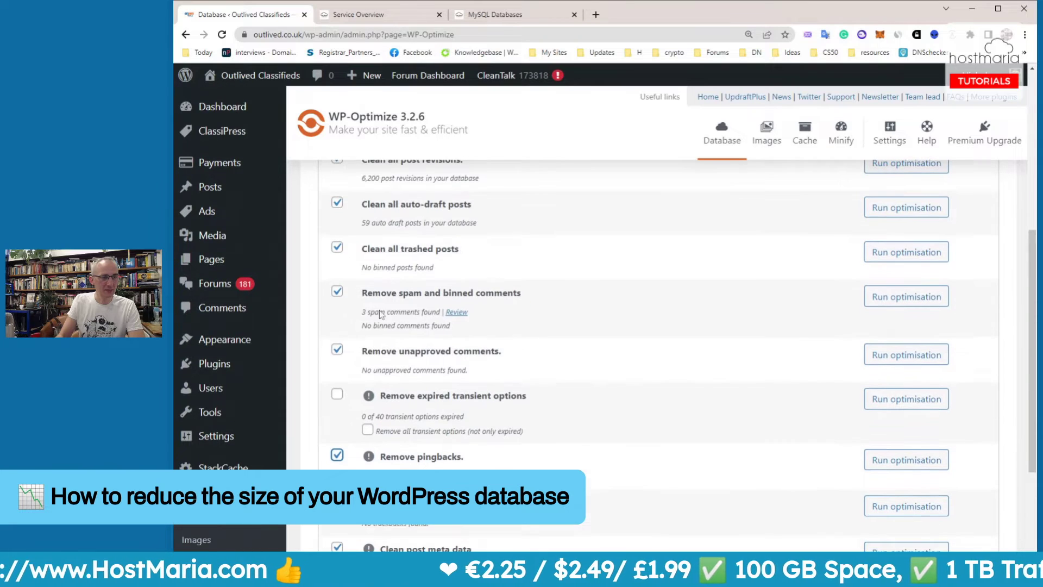
{"action": "left_click", "coordinate": [337, 393]}
{"action": "scroll", "coordinate": [624, 350], "scroll_direction": "up", "scroll_amount": 3}
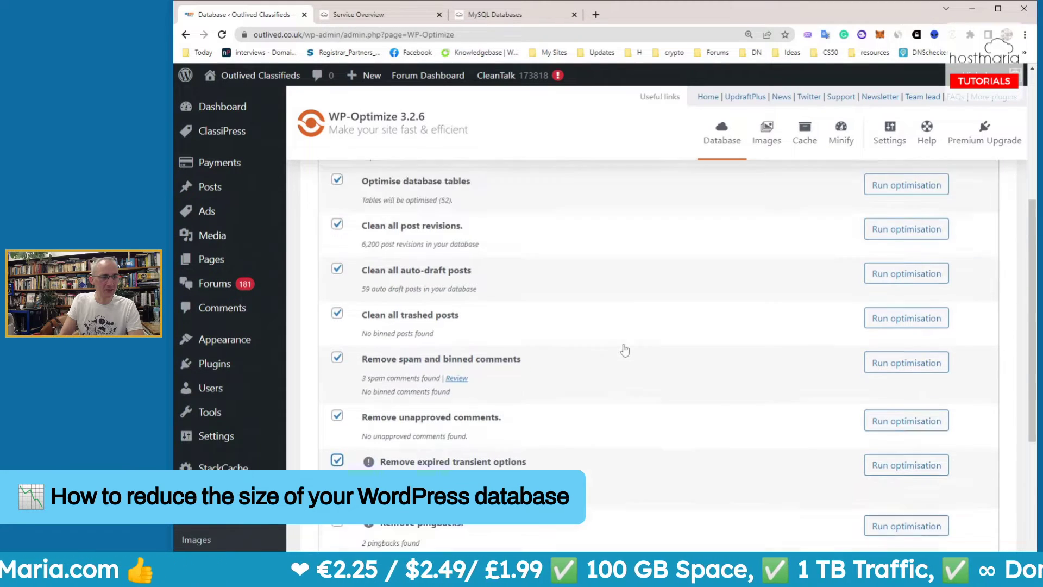
Run all selected optimisations, deleting 6,200 post revisions and 59 auto-drafts
{"action": "left_click", "coordinate": [390, 226]}
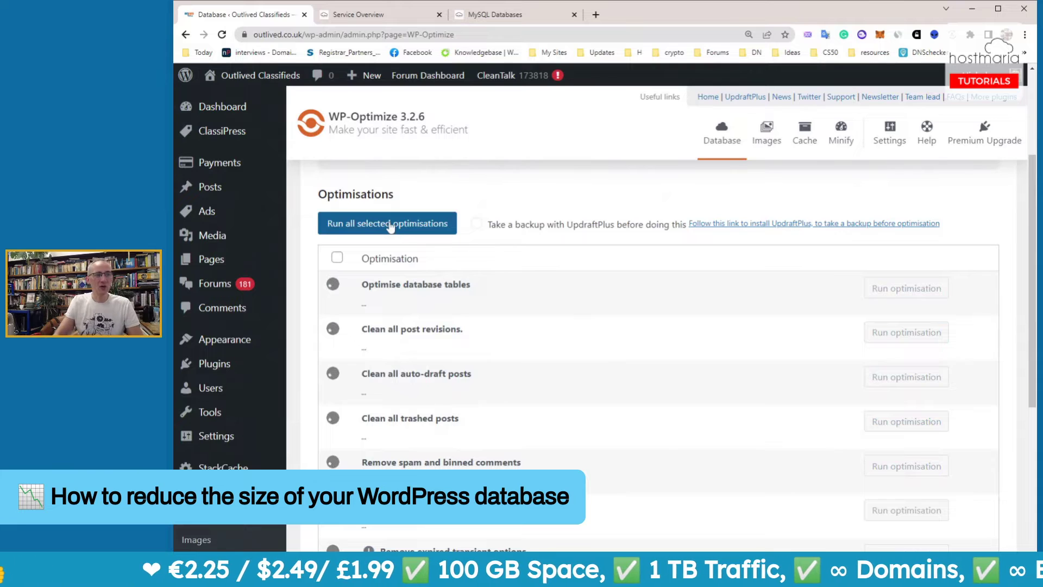
{"action": "scroll", "coordinate": [536, 297], "scroll_direction": "down", "scroll_amount": 4}
{"action": "scroll", "coordinate": [537, 298], "scroll_direction": "up", "scroll_amount": 1}
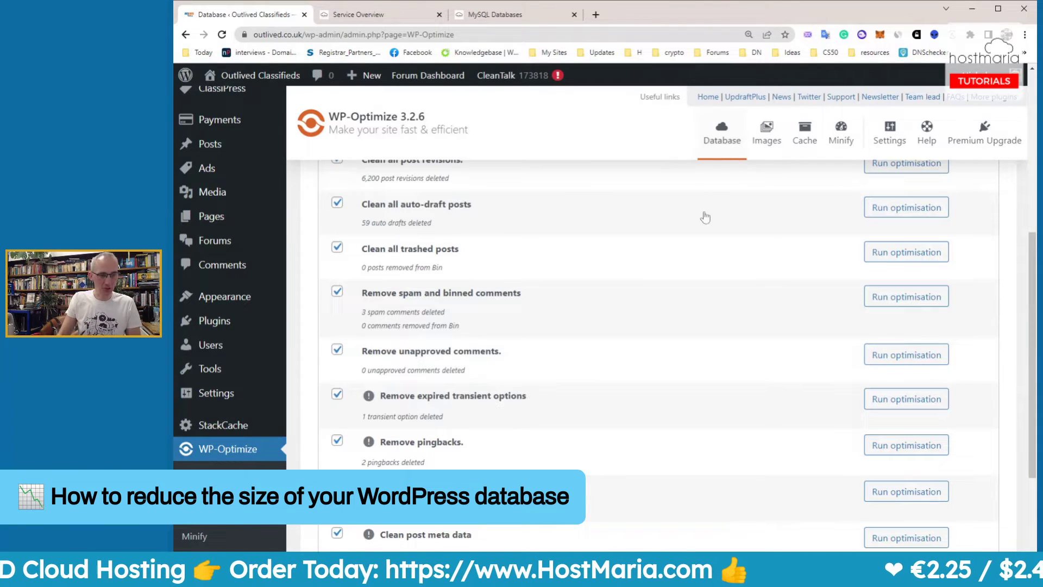
{"action": "scroll", "coordinate": [705, 220], "scroll_direction": "down", "scroll_amount": 4}
{"action": "scroll", "coordinate": [706, 224], "scroll_direction": "up", "scroll_amount": 8}
{"action": "scroll", "coordinate": [705, 225], "scroll_direction": "up", "scroll_amount": 1}
{"action": "scroll", "coordinate": [705, 224], "scroll_direction": "down", "scroll_amount": 1}
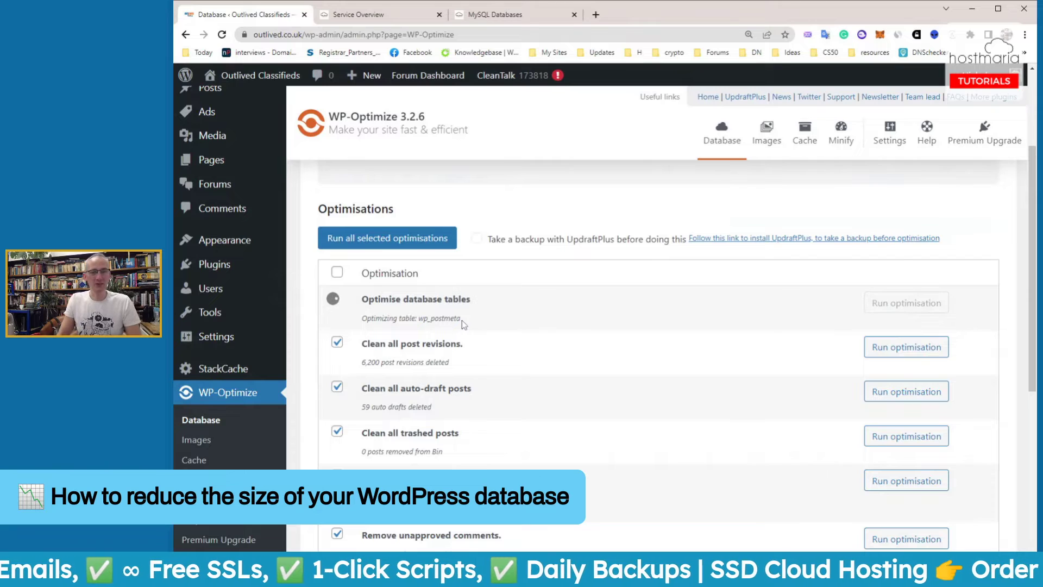
Wait for table optimisation to finish and confirm the Status box, including 3 spam comments deleted
{"action": "key", "text": "ctrl+plus"}
{"action": "key", "text": "ctrl+plus"}
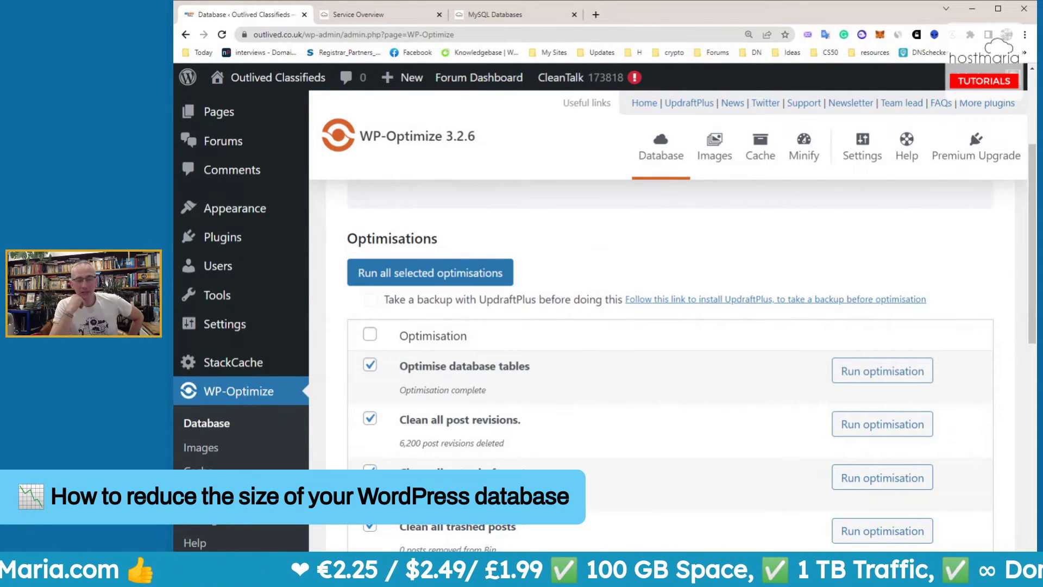
{"action": "scroll", "coordinate": [435, 299], "scroll_direction": "down", "scroll_amount": 3}
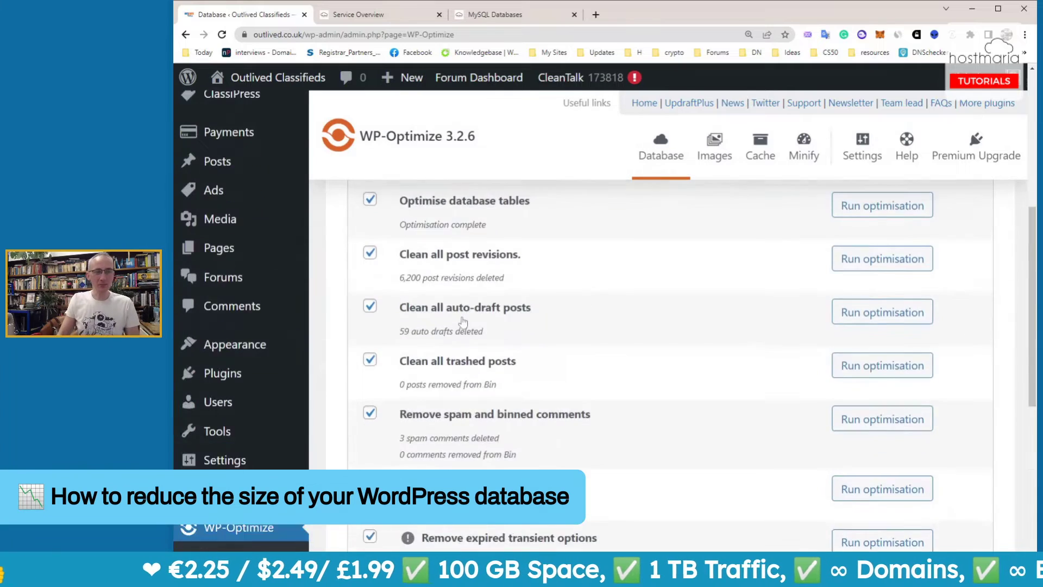
{"action": "scroll", "coordinate": [917, 280], "scroll_direction": "up", "scroll_amount": 4}
{"action": "scroll", "coordinate": [714, 344], "scroll_direction": "up", "scroll_amount": 2}
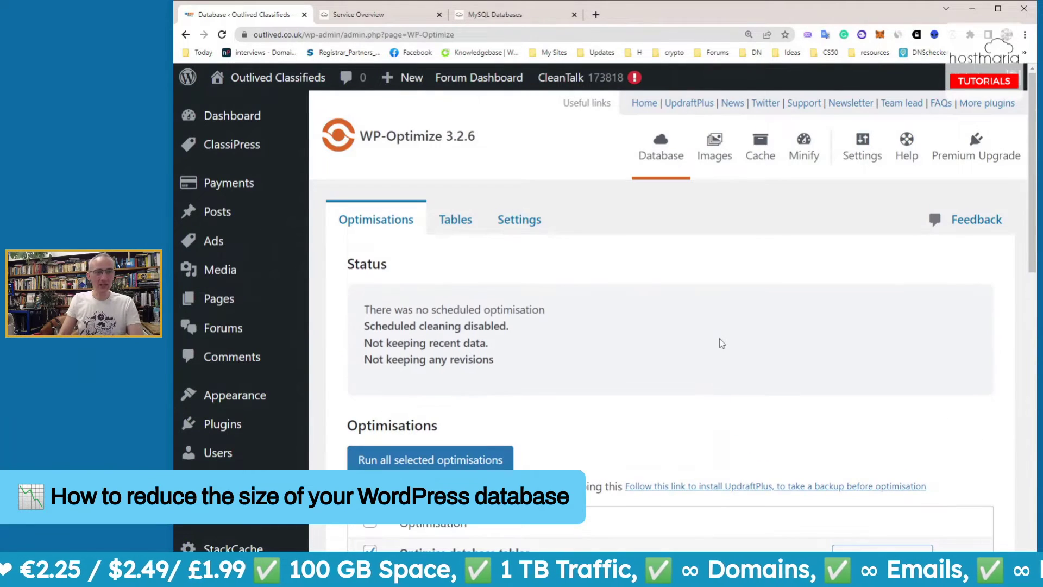
Show WP-Optimize's database table list, zoomed out to fit more tables
{"action": "left_click", "coordinate": [462, 227]}
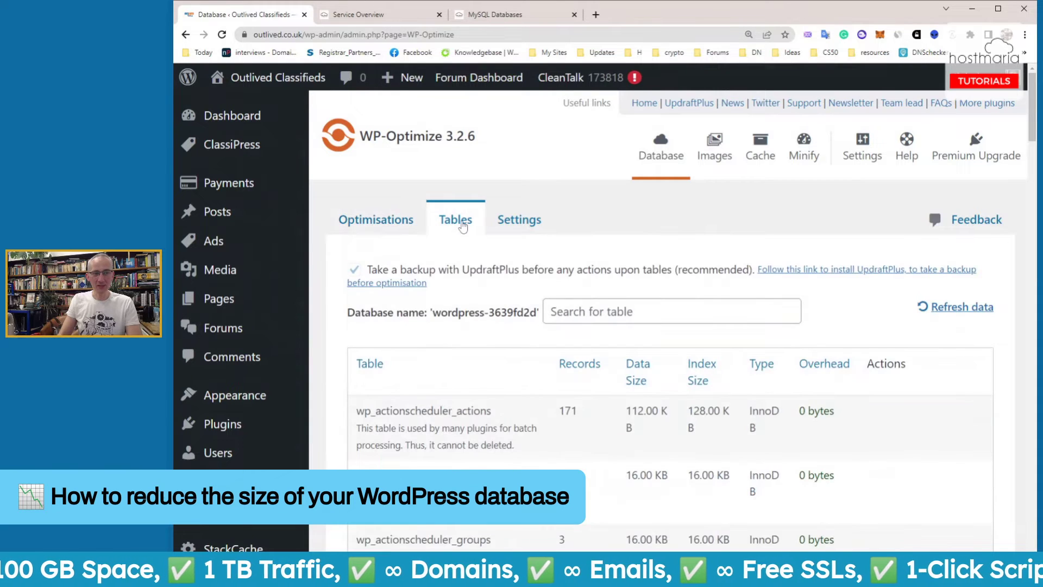
{"action": "scroll", "coordinate": [546, 264], "scroll_direction": "down", "scroll_amount": 3}
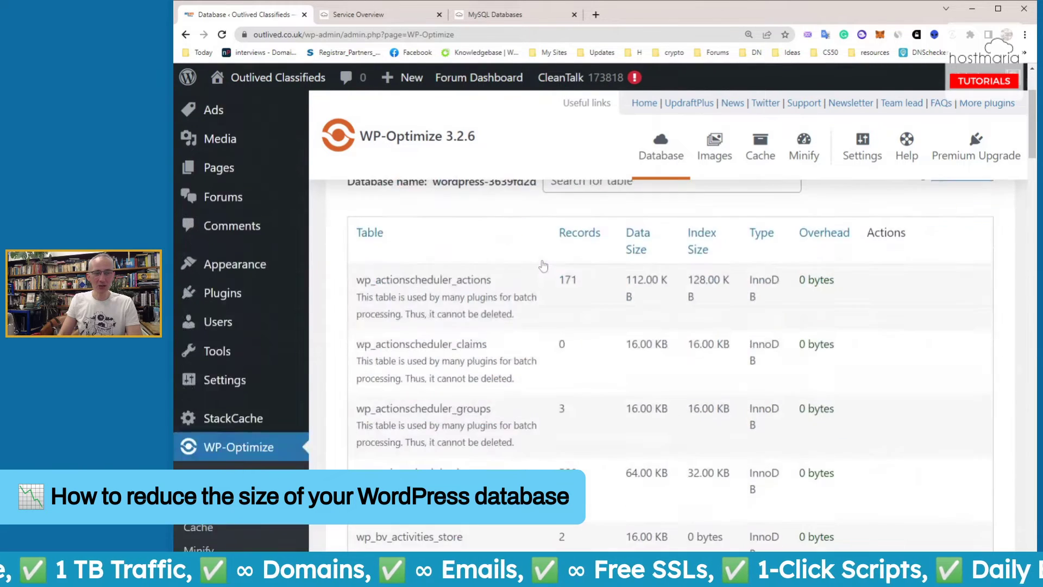
{"action": "key", "text": "ctrl+minus"}
{"action": "scroll", "coordinate": [547, 263], "scroll_direction": "up", "scroll_amount": 3}
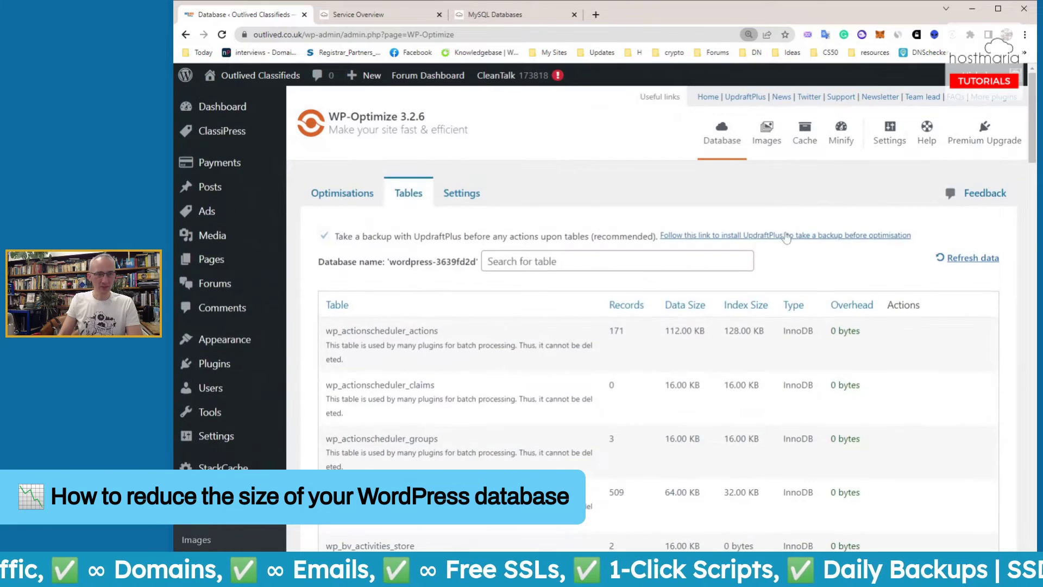
{"action": "scroll", "coordinate": [935, 274], "scroll_direction": "down", "scroll_amount": 3}
{"action": "scroll", "coordinate": [935, 274], "scroll_direction": "up", "scroll_amount": 3}
Refresh the table data to reload sizes after optimisation and scroll to wp_p2p
{"action": "left_click", "coordinate": [969, 263]}
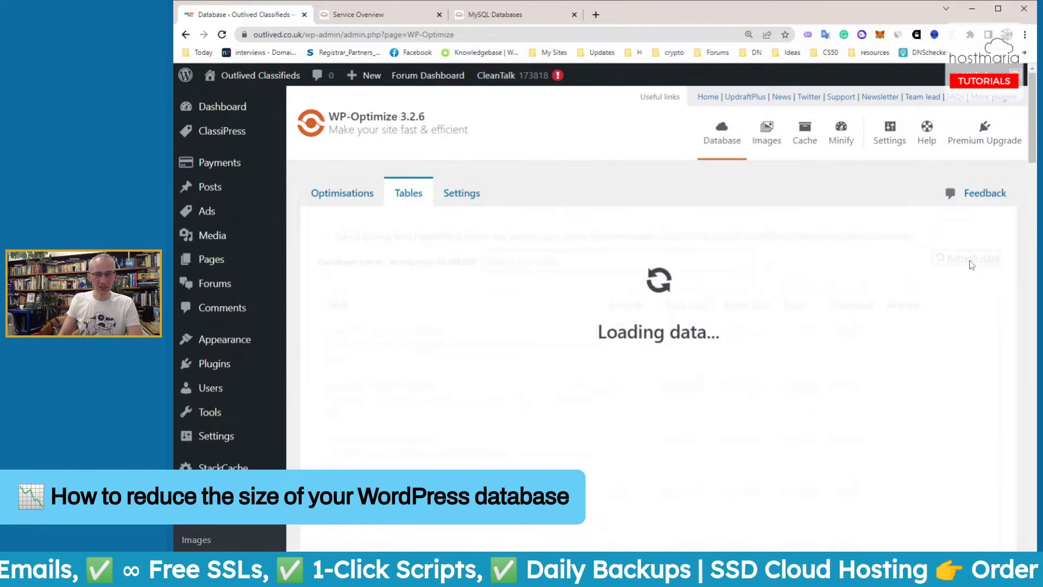
{"action": "scroll", "coordinate": [970, 265], "scroll_direction": "down", "scroll_amount": 15}
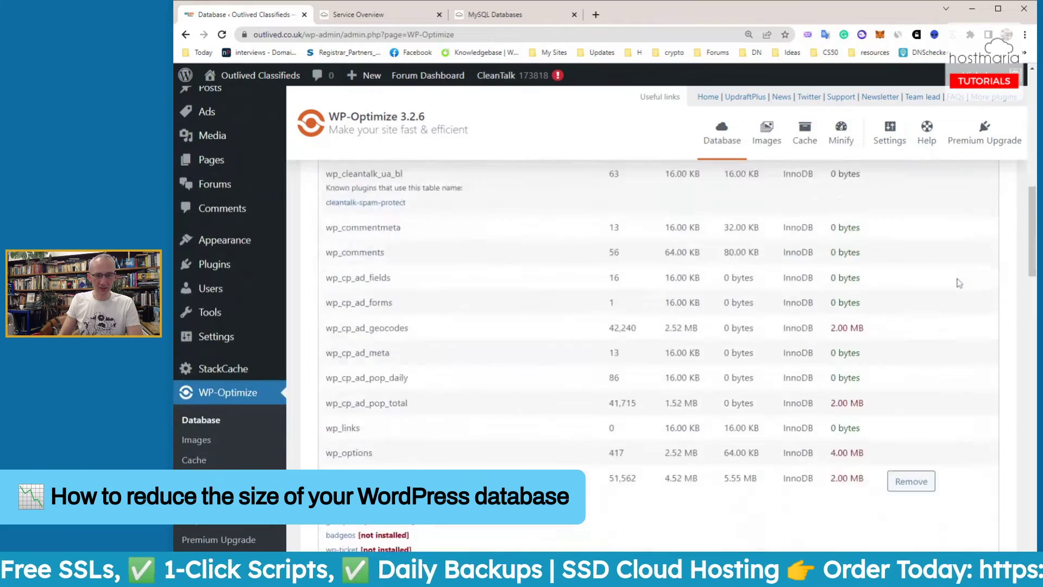
{"action": "scroll", "coordinate": [959, 280], "scroll_direction": "down", "scroll_amount": 4}
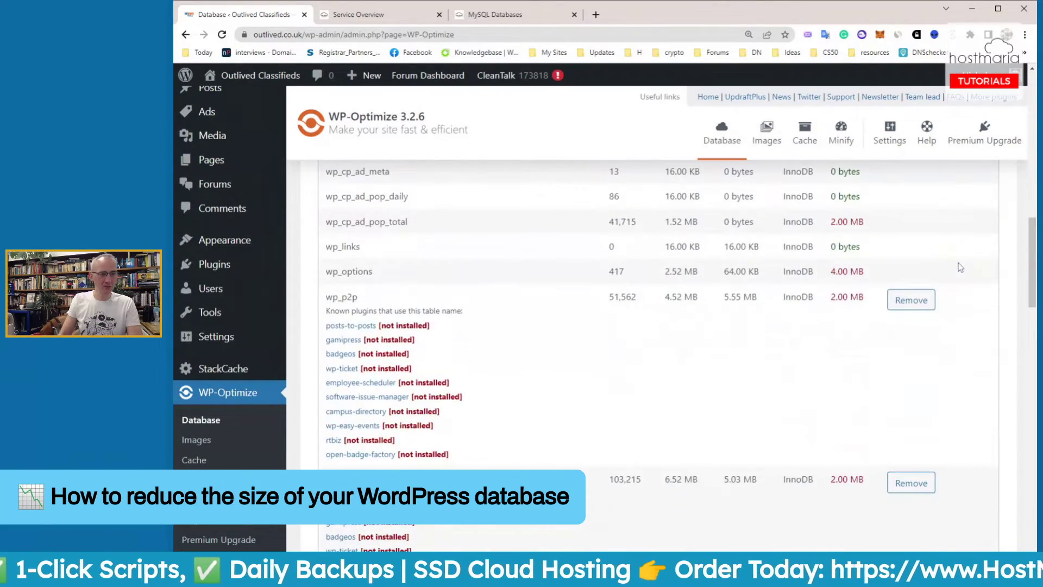
{"action": "scroll", "coordinate": [959, 265], "scroll_direction": "up", "scroll_amount": 2}
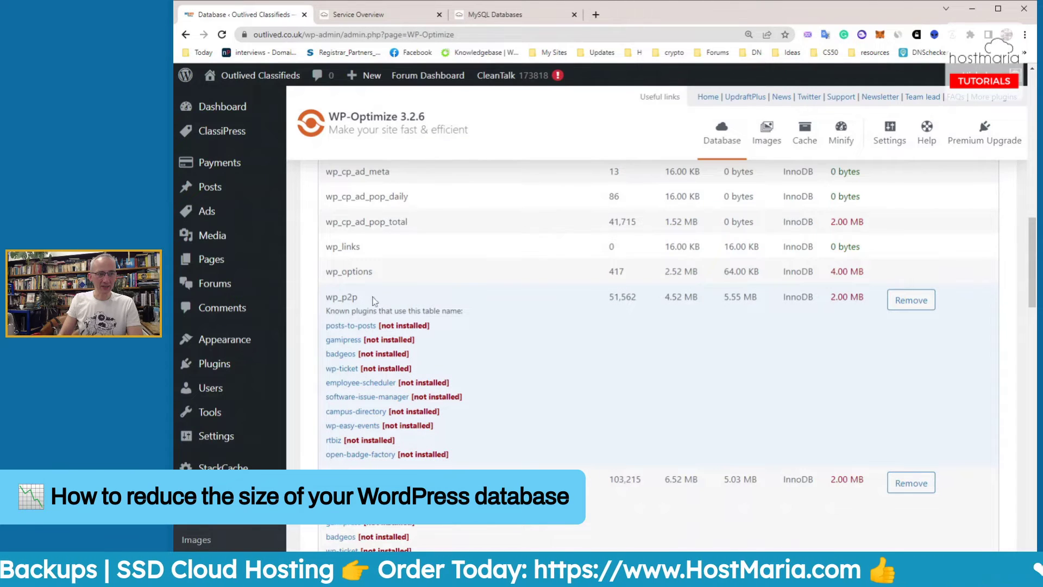
Remove the unused wp_p2p table, acknowledging the deletion risk
{"action": "left_click", "coordinate": [912, 302]}
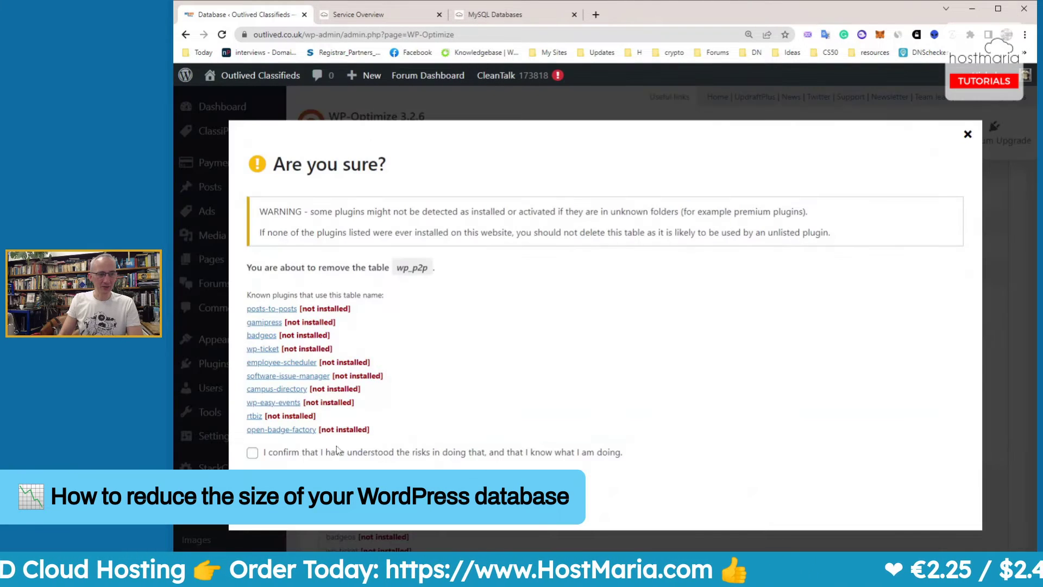
{"action": "left_click", "coordinate": [252, 454]}
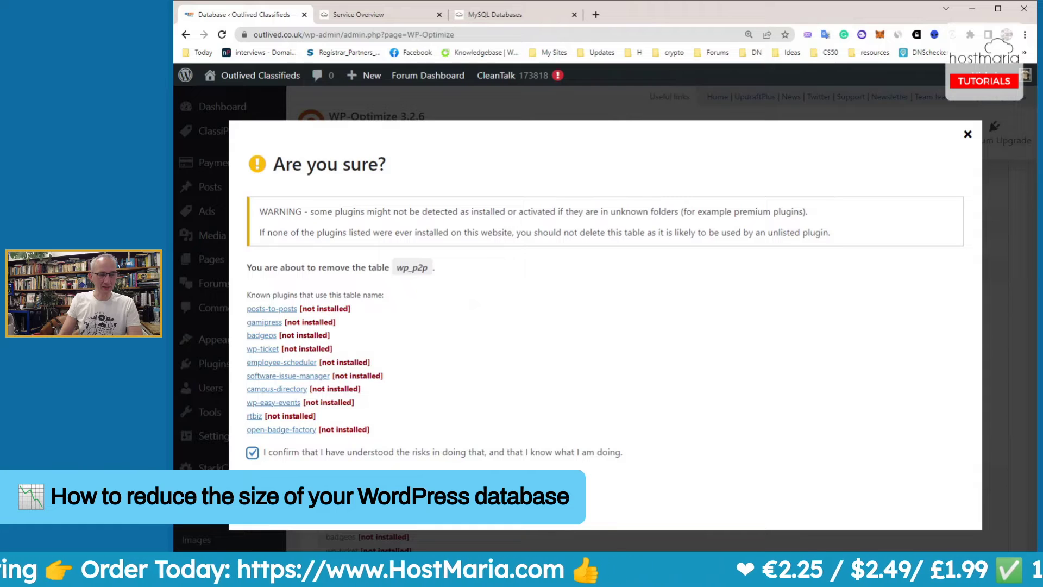
{"action": "left_click", "coordinate": [266, 484]}
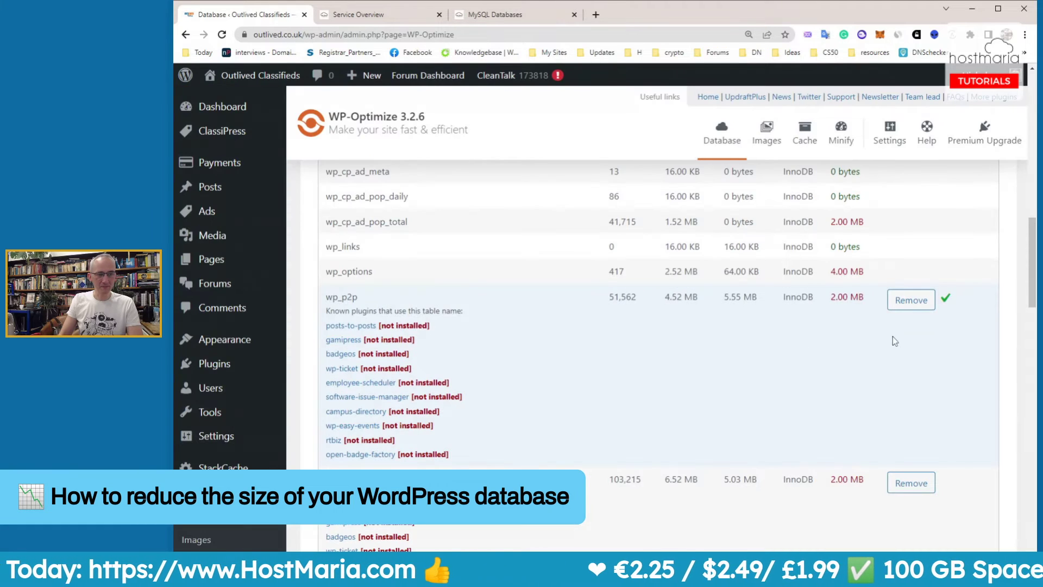
Remove wp_p2pmeta and check the totals: 52 tables, 822.72 MB data
{"action": "left_click", "coordinate": [915, 301]}
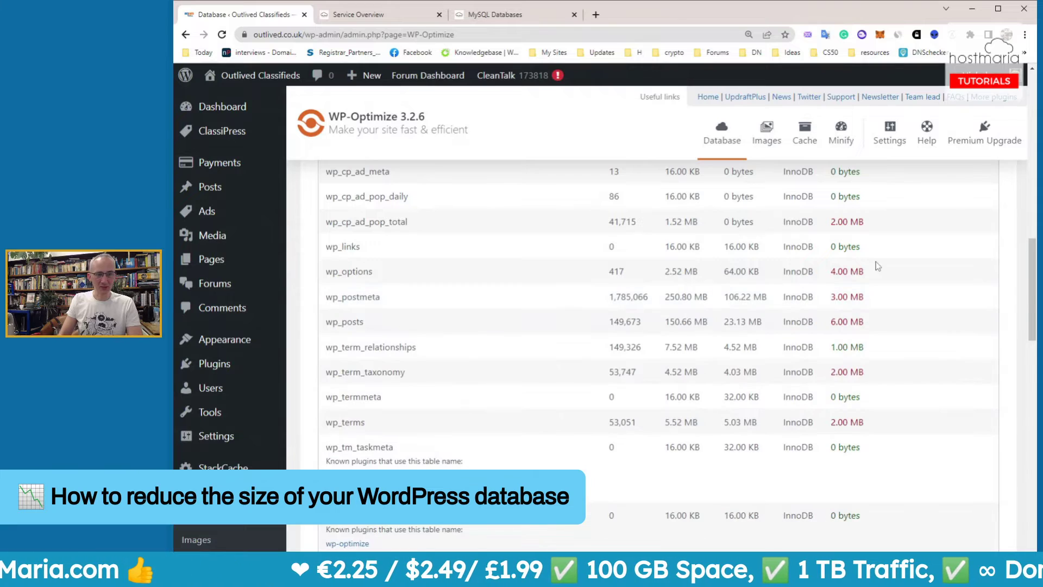
{"action": "scroll", "coordinate": [915, 282], "scroll_direction": "down", "scroll_amount": 5}
{"action": "scroll", "coordinate": [915, 271], "scroll_direction": "down", "scroll_amount": 10}
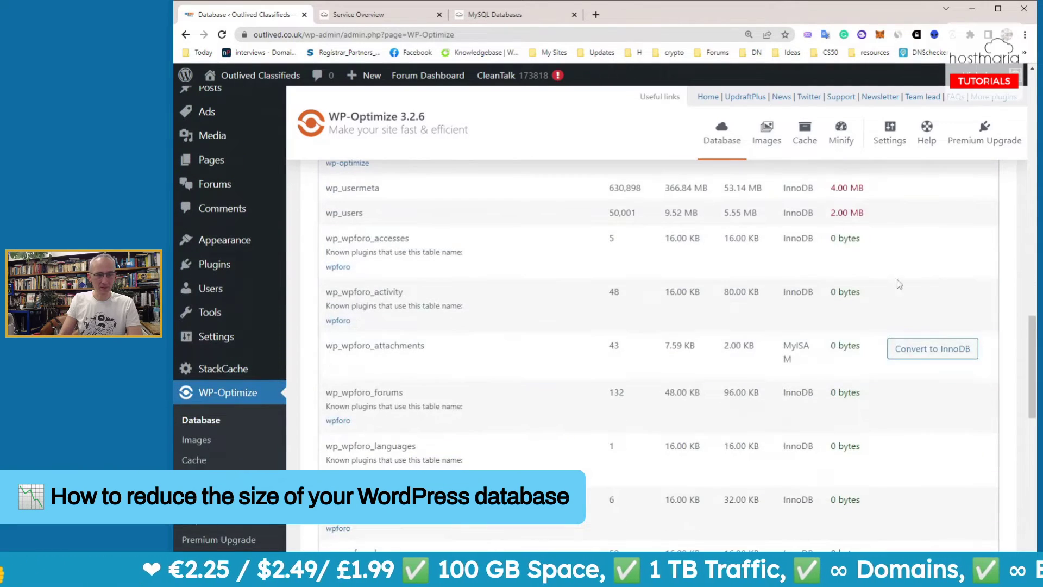
{"action": "scroll", "coordinate": [863, 289], "scroll_direction": "down", "scroll_amount": 10}
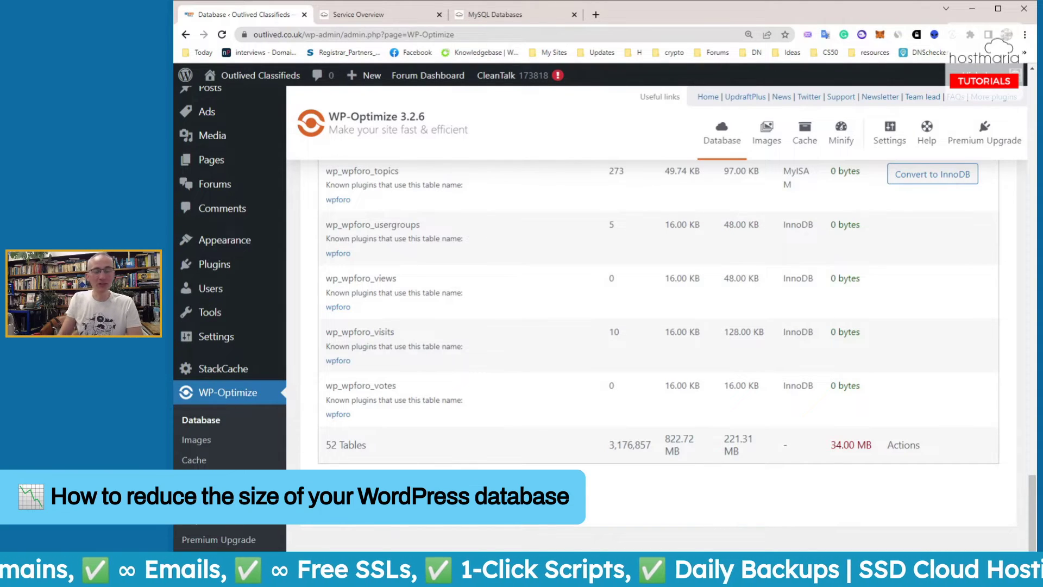
From StackCP's MySQL Databases page, sign in to phpMyAdmin and open the WordPress database
{"action": "left_click", "coordinate": [505, 15]}
{"action": "left_click", "coordinate": [404, 12]}
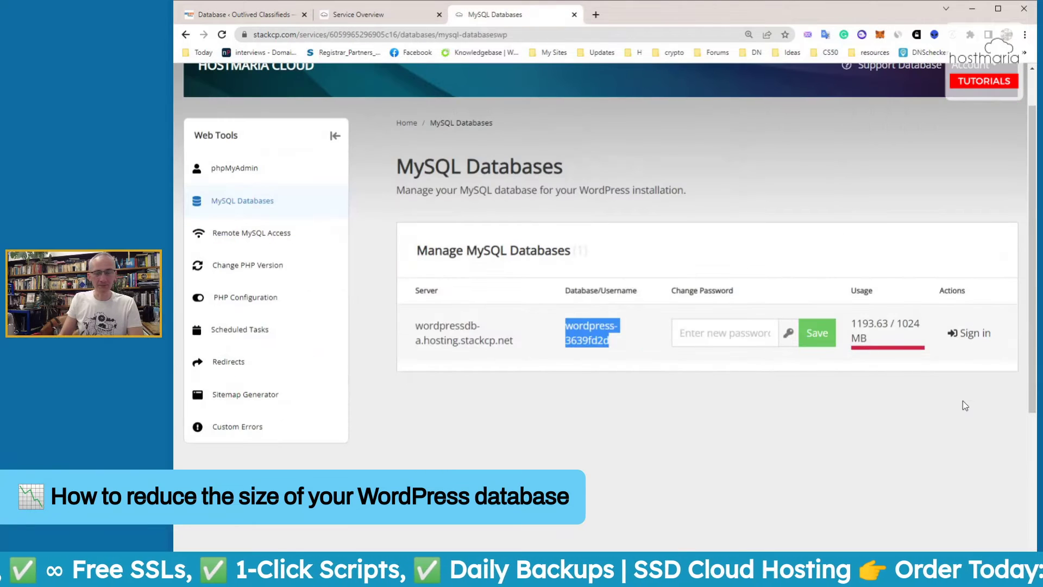
{"action": "left_click", "coordinate": [967, 333]}
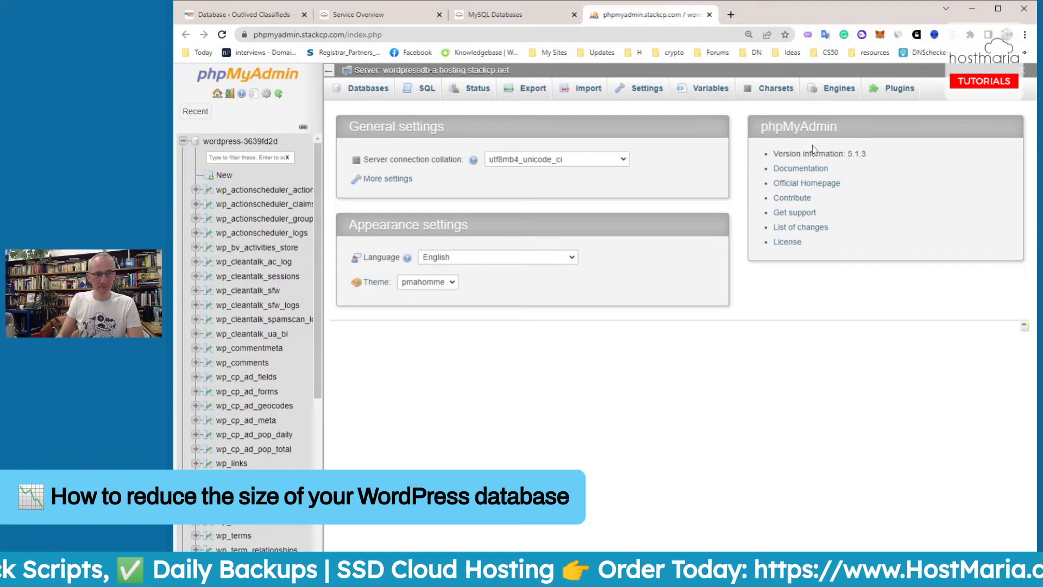
{"action": "left_click", "coordinate": [245, 141]}
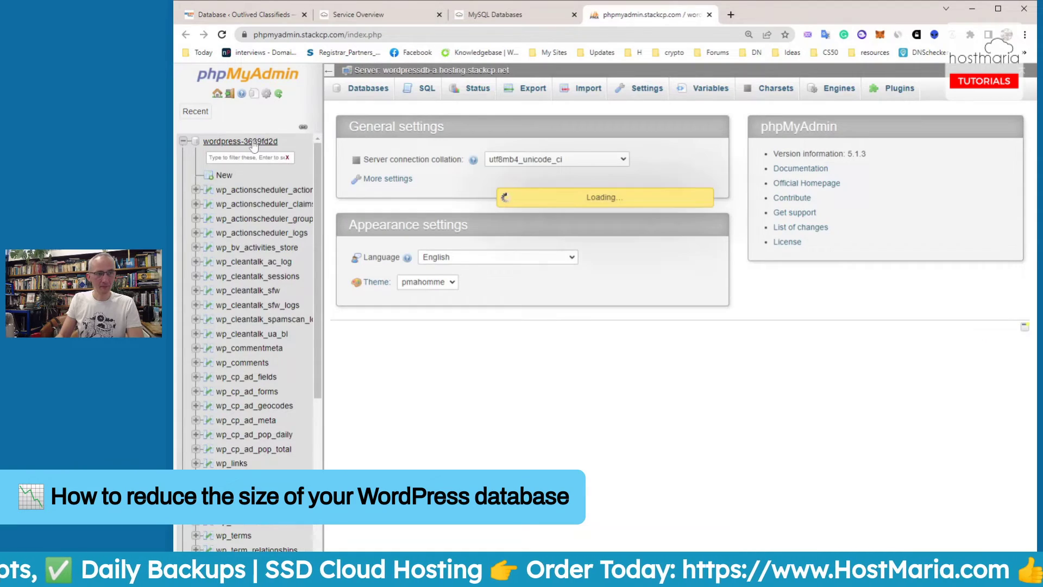
Mark the Sum row's 1.0 GiB total for the 50 tables
{"action": "scroll", "coordinate": [740, 194], "scroll_direction": "down", "scroll_amount": 10}
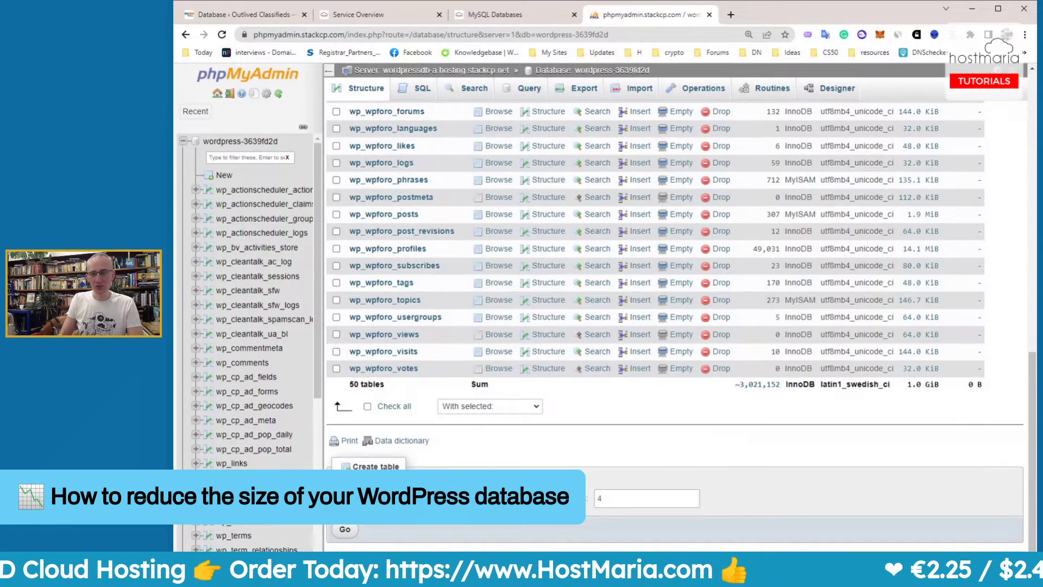
{"action": "left_click_drag", "start_coordinate": [909, 384], "coordinate": [920, 384]}
{"action": "left_click", "coordinate": [914, 384]}
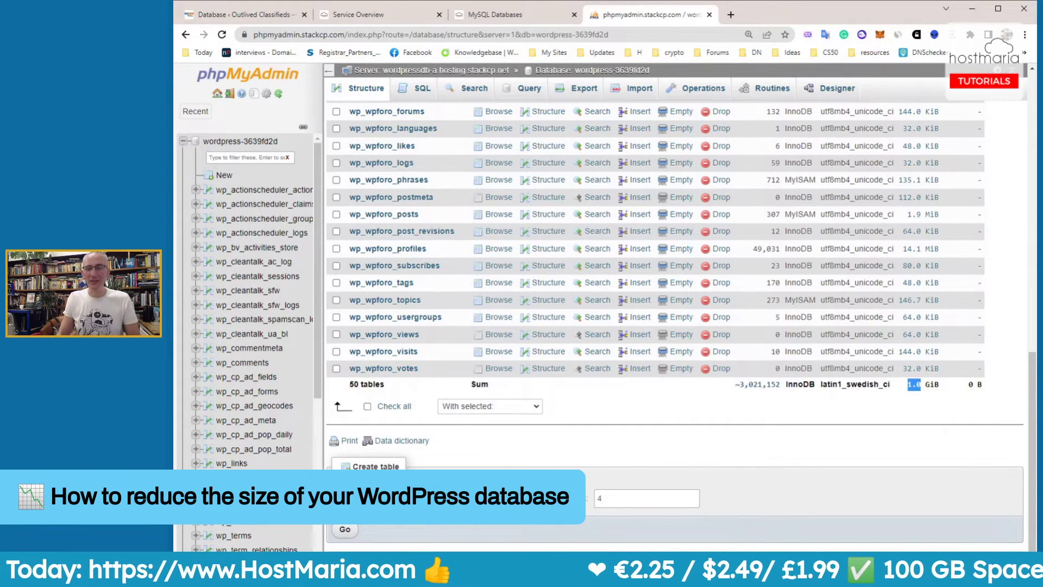
{"action": "left_click", "coordinate": [922, 394]}
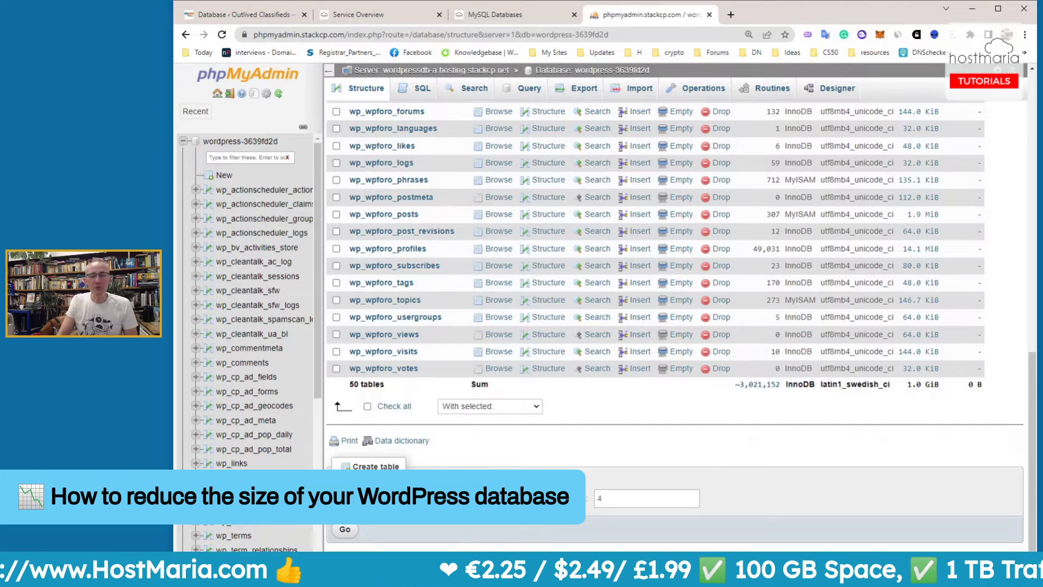
{"action": "left_click_drag", "start_coordinate": [924, 392], "coordinate": [908, 392]}
{"action": "left_click", "coordinate": [909, 393]}
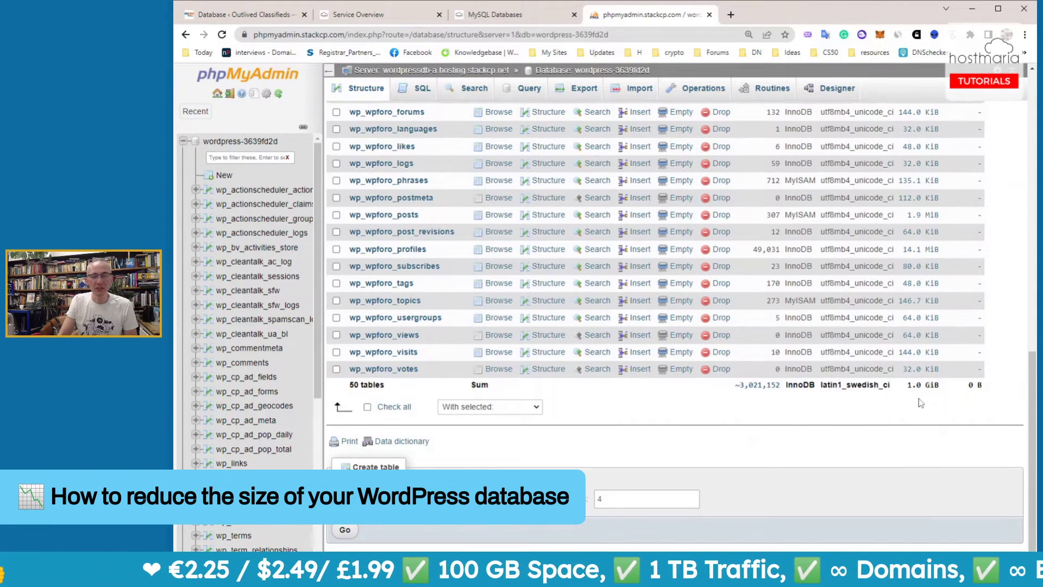
{"action": "scroll", "coordinate": [918, 397], "scroll_direction": "up", "scroll_amount": 2}
Mark StackCP's 1193.63 / 1024 MB database usage figure
{"action": "left_click", "coordinate": [502, 20]}
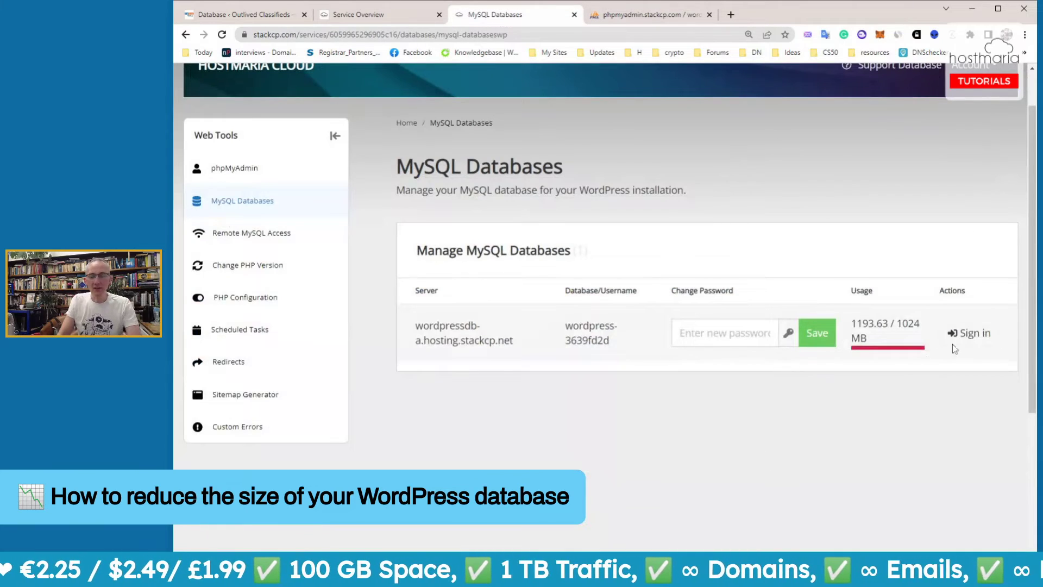
{"action": "mouse_move", "coordinate": [872, 340]}
{"action": "left_mouse_down"}
{"action": "mouse_move", "coordinate": [846, 322]}
{"action": "mouse_move", "coordinate": [874, 323]}
{"action": "left_mouse_up"}
{"action": "left_click", "coordinate": [876, 342]}
{"action": "left_click", "coordinate": [875, 341]}
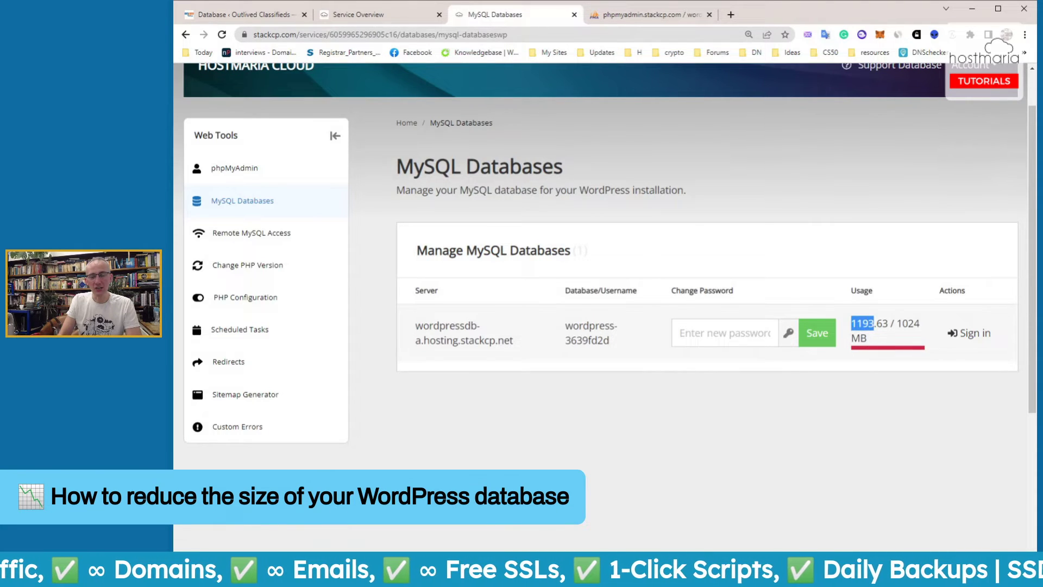
{"action": "left_click", "coordinate": [875, 323]}
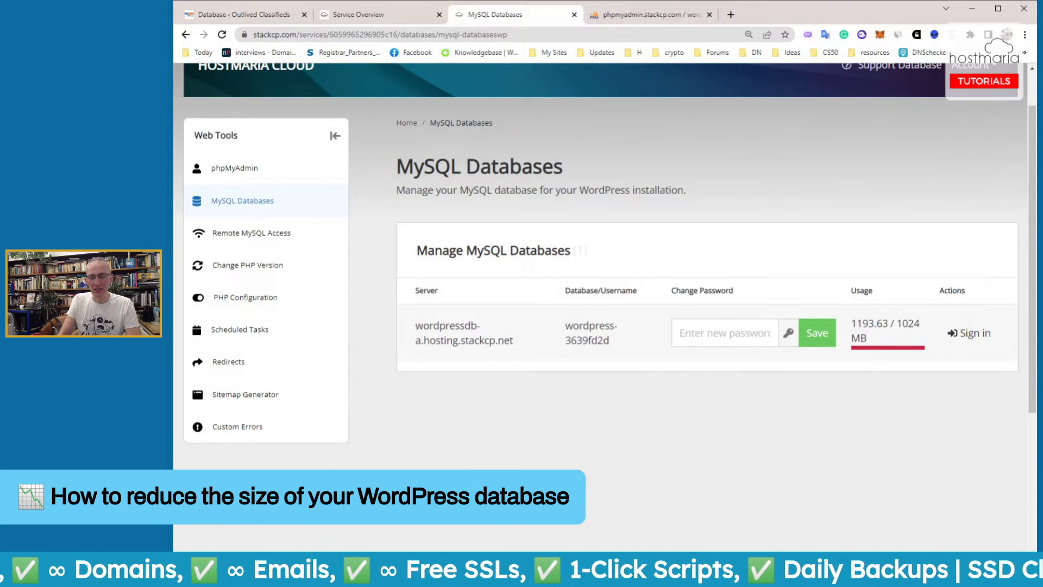
Return to phpMyAdmin and mark the database's 1.0 GiB total size
{"action": "left_click", "coordinate": [623, 14]}
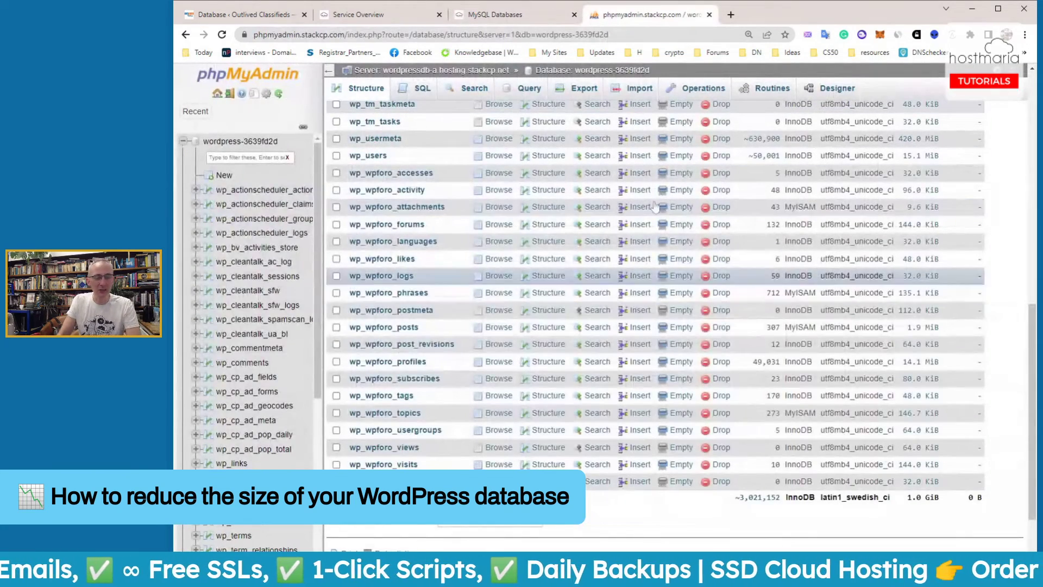
{"action": "left_click", "coordinate": [508, 14]}
{"action": "left_click", "coordinate": [390, 12]}
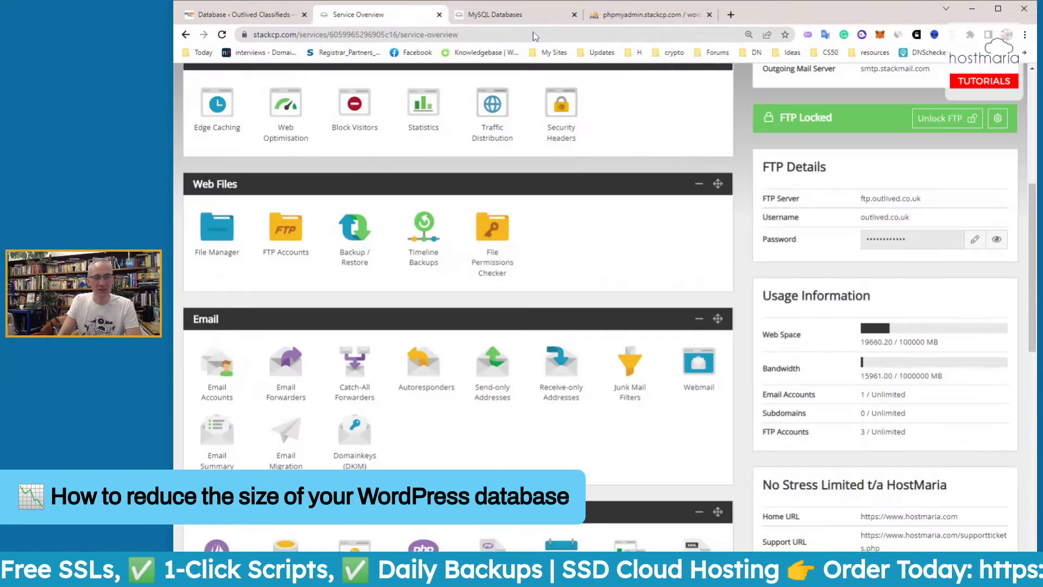
{"action": "left_click", "coordinate": [636, 18]}
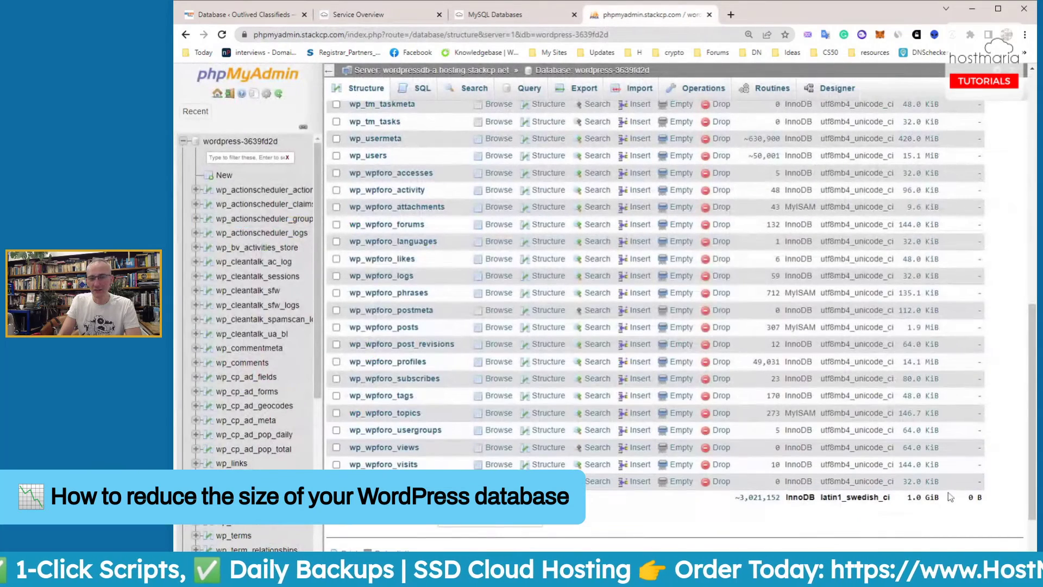
{"action": "left_click_drag", "start_coordinate": [950, 499], "coordinate": [906, 498]}
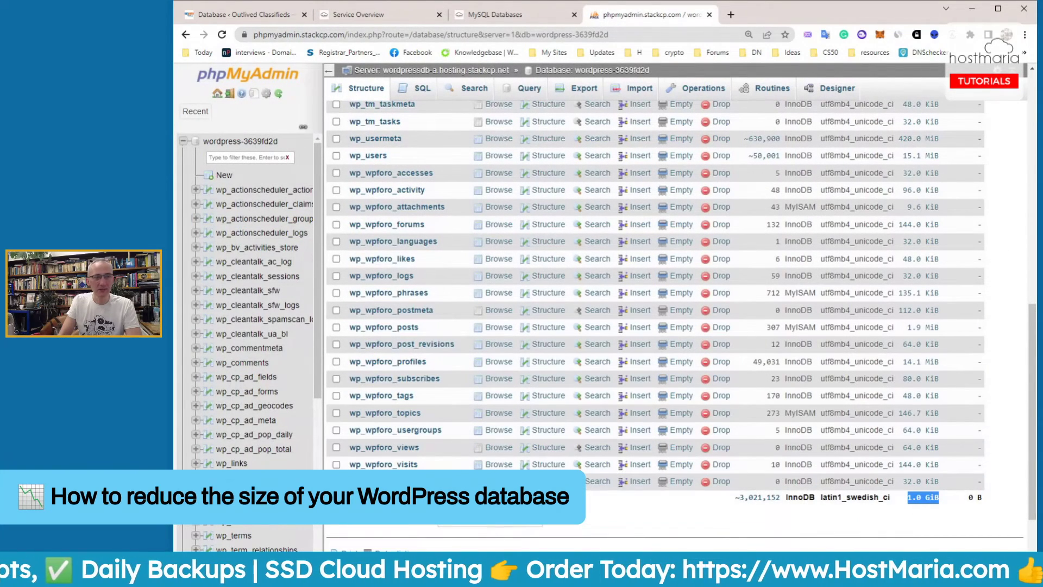
Go from WP-Optimize to the Plugins list and start adding a new plugin
{"action": "left_click", "coordinate": [255, 14]}
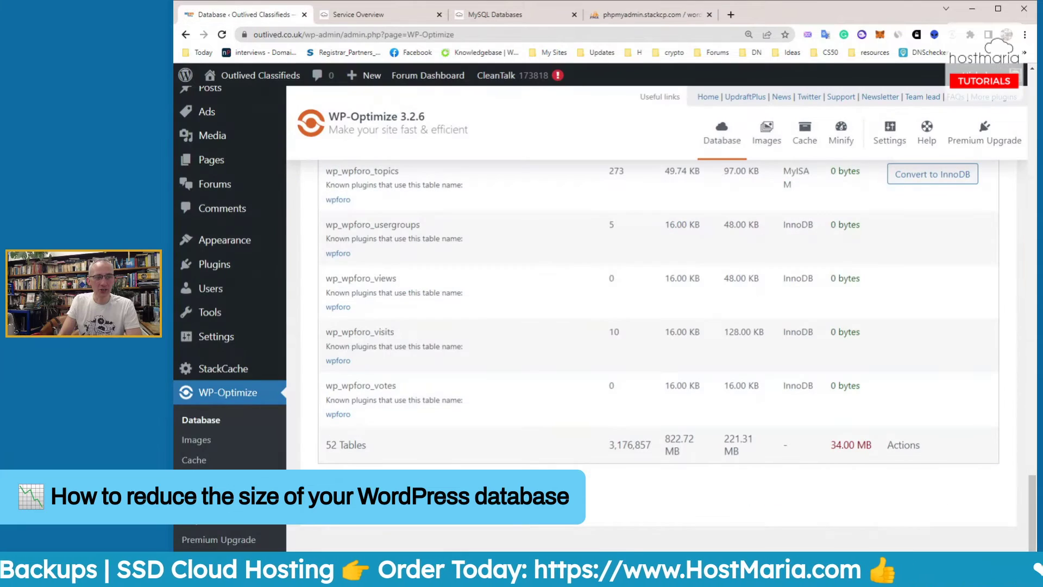
{"action": "scroll", "coordinate": [556, 454], "scroll_direction": "up", "scroll_amount": 3}
{"action": "scroll", "coordinate": [554, 458], "scroll_direction": "down", "scroll_amount": 3}
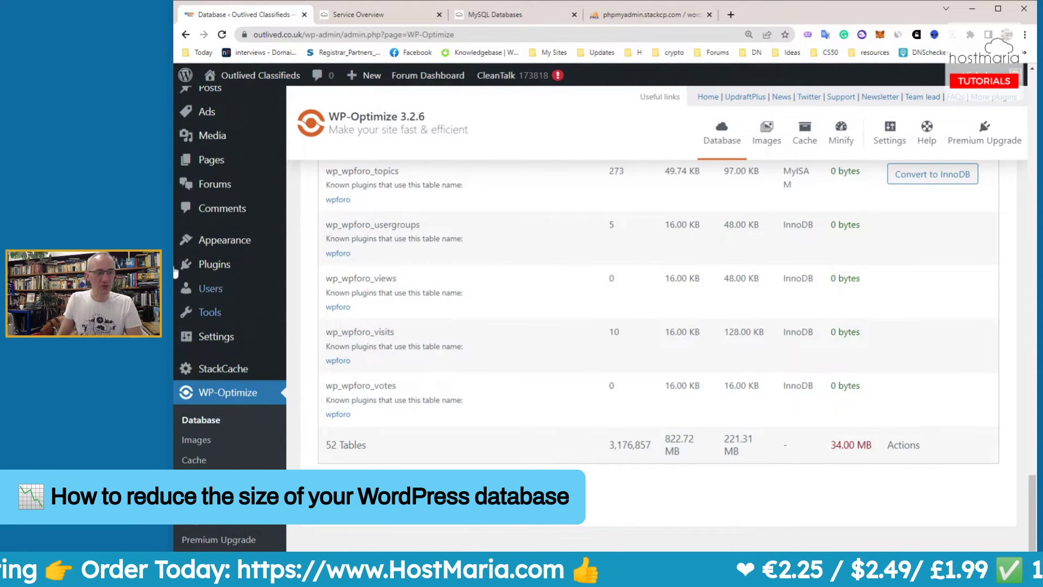
{"action": "mouse_move", "coordinate": [223, 272]}
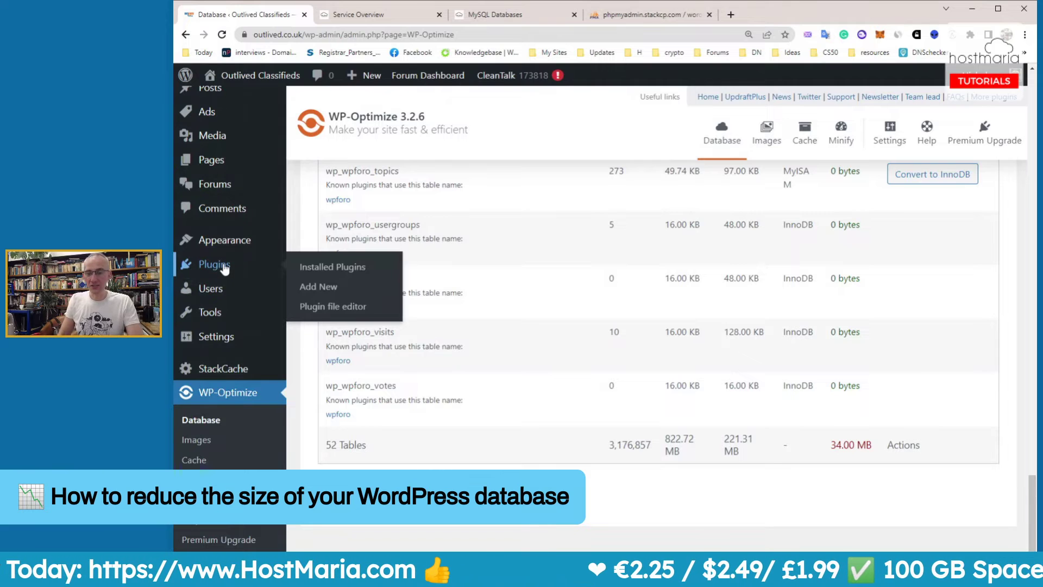
{"action": "left_click", "coordinate": [223, 266]}
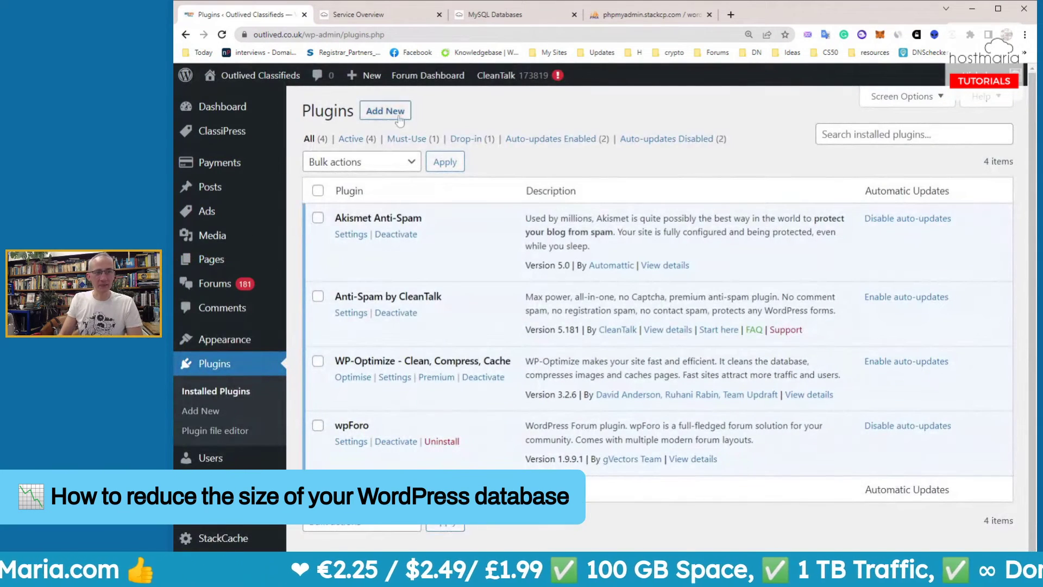
{"action": "left_click", "coordinate": [391, 111]}
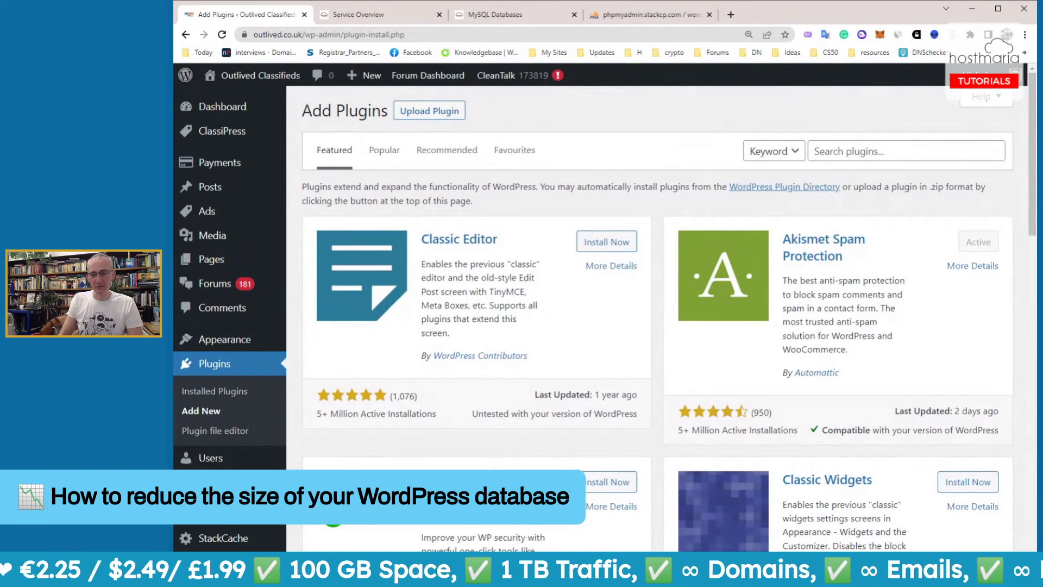
Search plugins for 'database toolset' and review its rating count and last update date
{"action": "left_click", "coordinate": [814, 151]}
{"action": "type", "text": "data"}
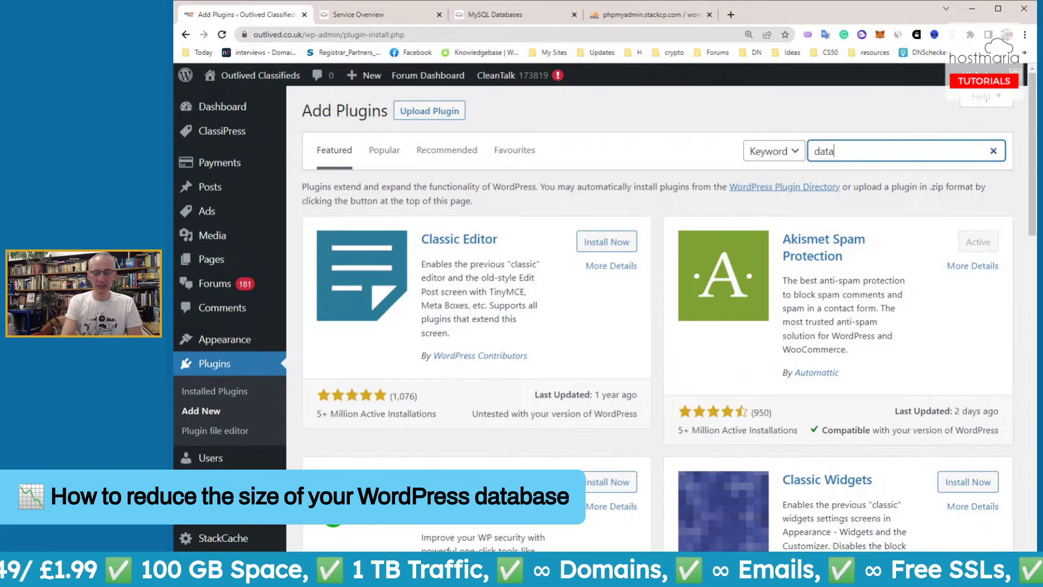
{"action": "type", "text": "base toolset"}
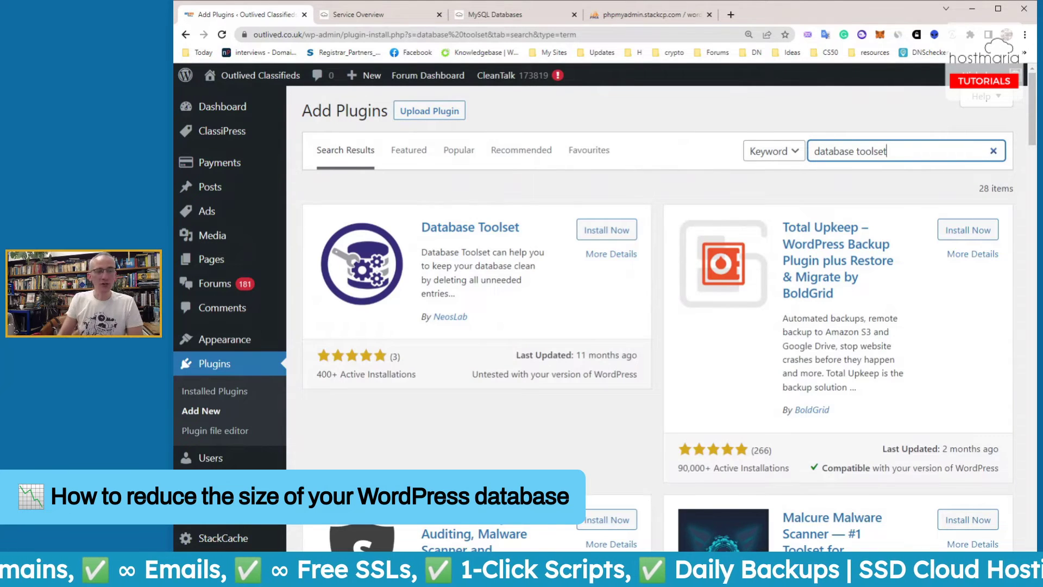
{"action": "left_click", "coordinate": [673, 191]}
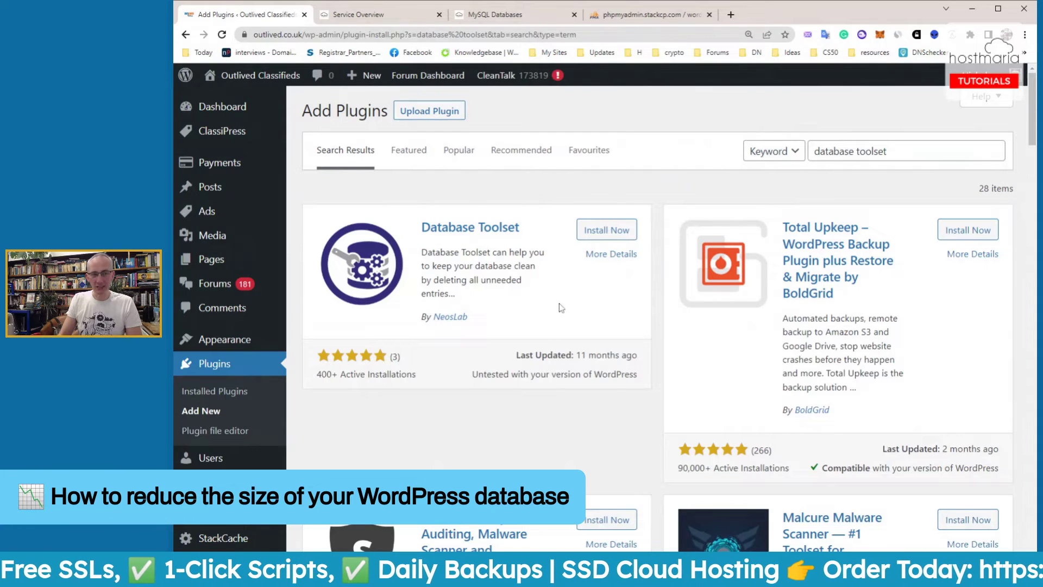
{"action": "left_click_drag", "start_coordinate": [646, 359], "coordinate": [588, 355]}
{"action": "left_click", "coordinate": [531, 373]}
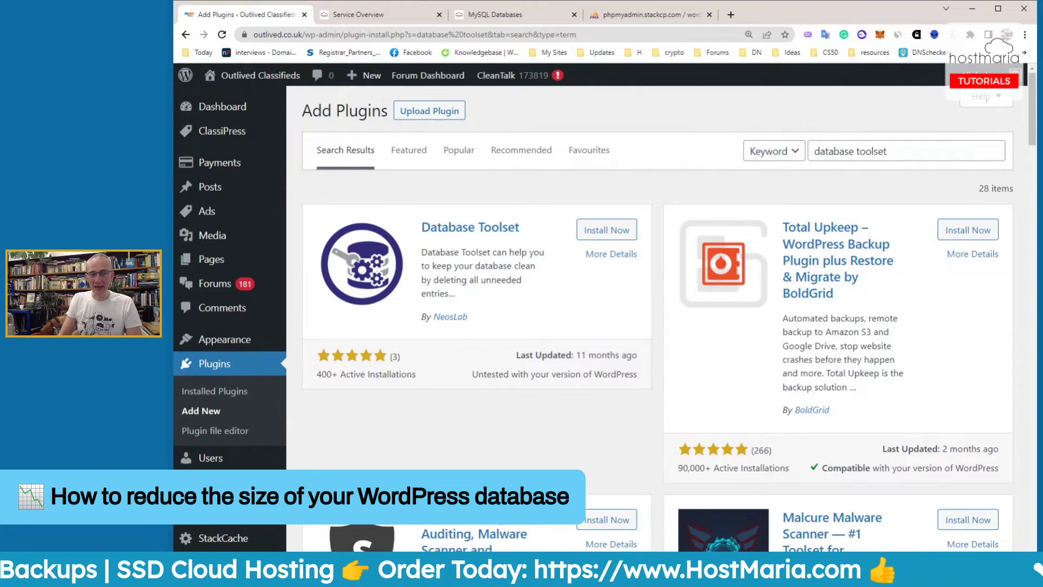
{"action": "left_click_drag", "start_coordinate": [576, 355], "coordinate": [638, 355]}
{"action": "left_click", "coordinate": [639, 354]}
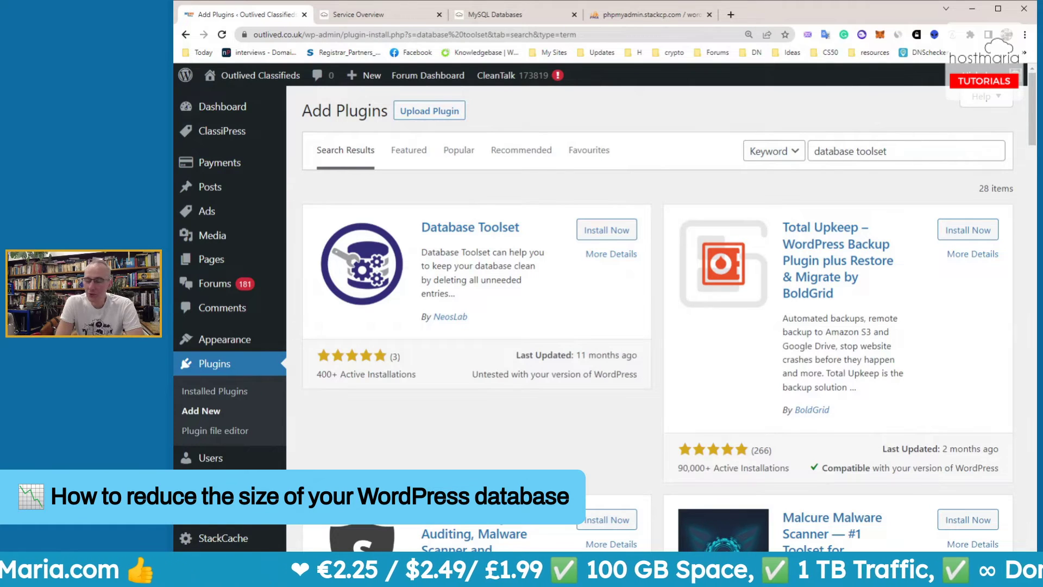
Install and activate Database Toolset, closing the phpMyAdmin tab
{"action": "left_click", "coordinate": [601, 230]}
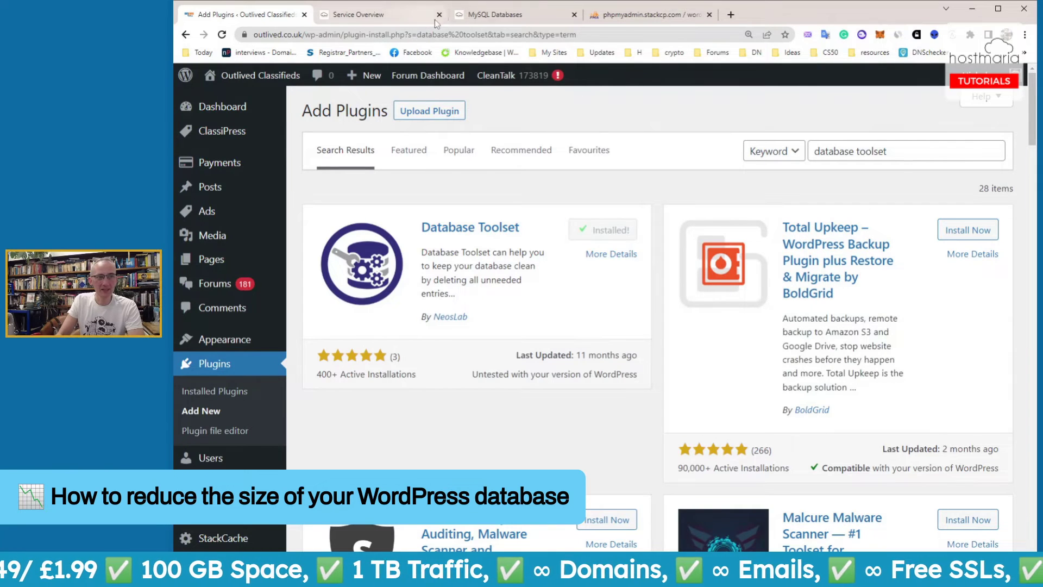
{"action": "left_click", "coordinate": [710, 15]}
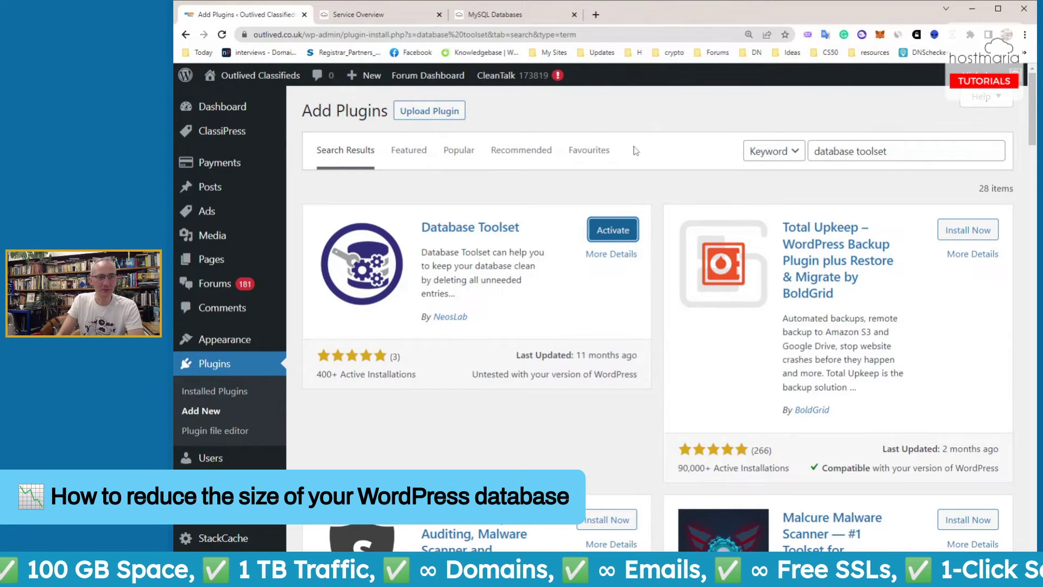
{"action": "left_click", "coordinate": [630, 230]}
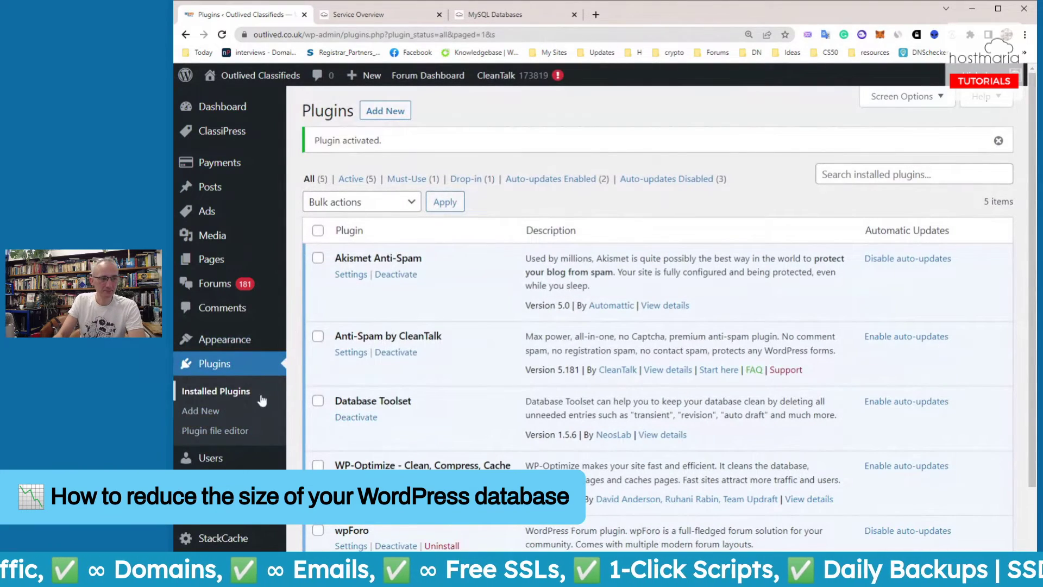
{"action": "mouse_move", "coordinate": [209, 482]}
{"action": "scroll", "coordinate": [209, 482], "scroll_direction": "down", "scroll_amount": 2}
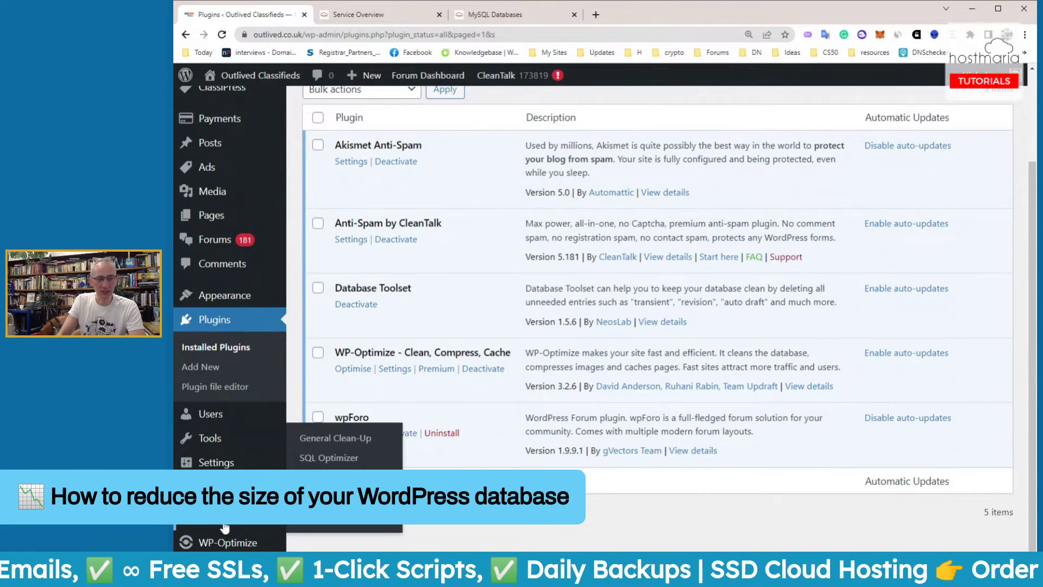
Open Database Toolset's General Clean-Up page showing 37528 drafts
{"action": "left_click", "coordinate": [217, 525]}
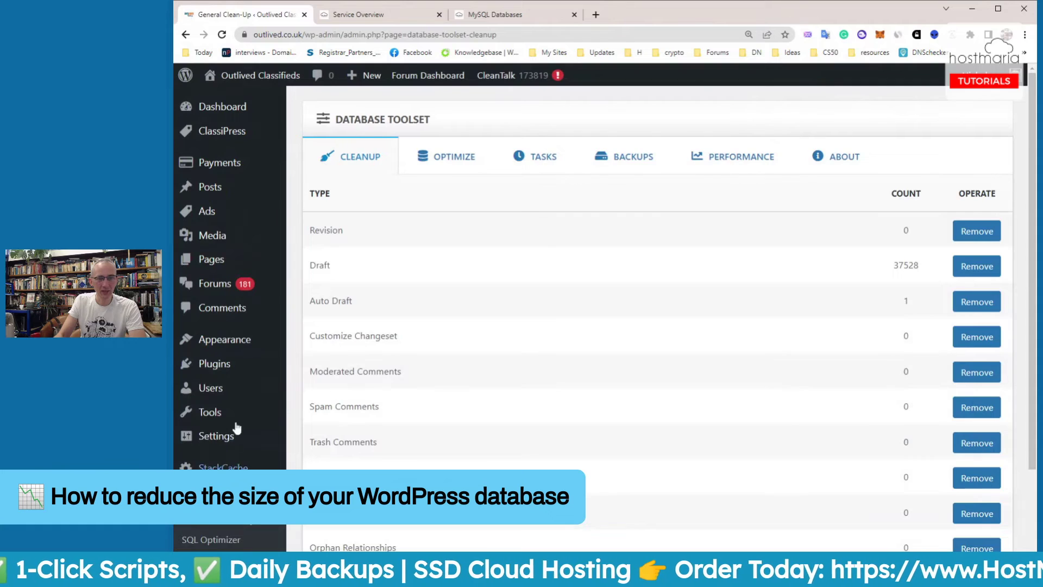
{"action": "mouse_move", "coordinate": [252, 309]}
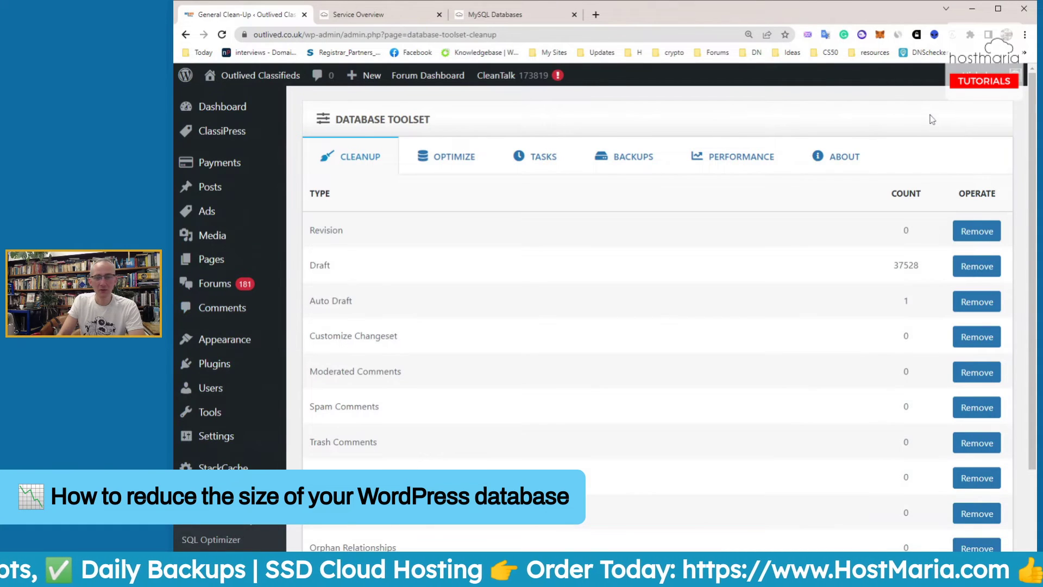
{"action": "scroll", "coordinate": [913, 148], "scroll_direction": "down", "scroll_amount": 1}
{"action": "scroll", "coordinate": [912, 148], "scroll_direction": "down", "scroll_amount": 3}
{"action": "scroll", "coordinate": [911, 147], "scroll_direction": "up", "scroll_amount": 3}
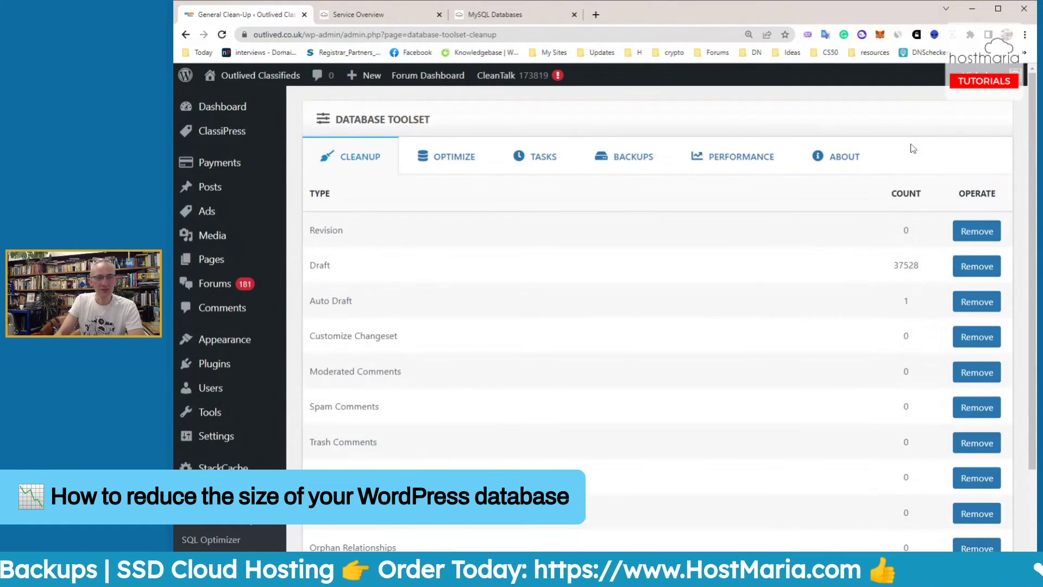
Check the Optimize tab's 1046964.031 KB total, then go back to the Cleanup list
{"action": "left_click", "coordinate": [463, 160]}
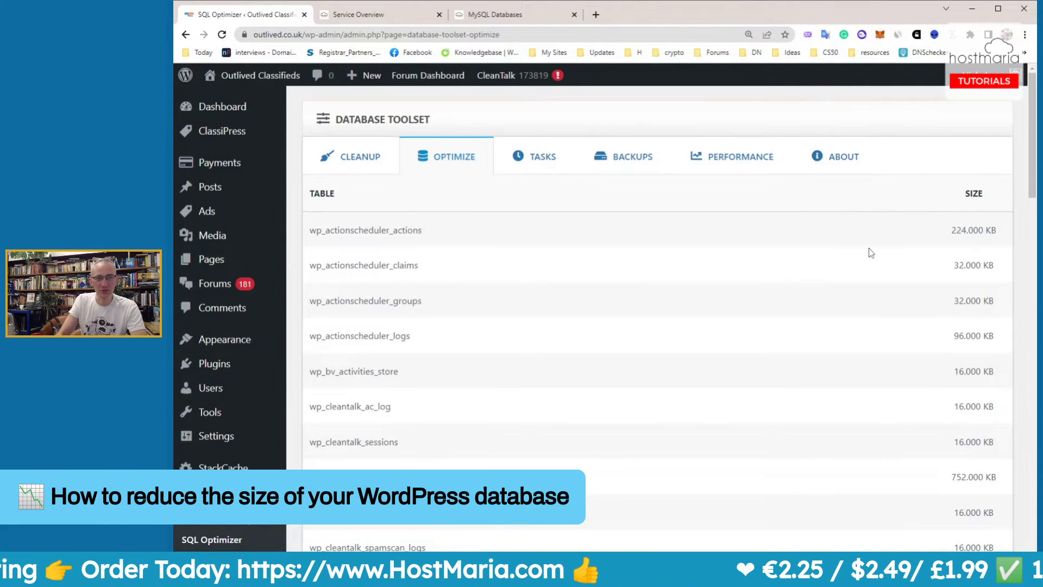
{"action": "scroll", "coordinate": [875, 249], "scroll_direction": "down", "scroll_amount": 8}
{"action": "scroll", "coordinate": [901, 246], "scroll_direction": "down", "scroll_amount": 15}
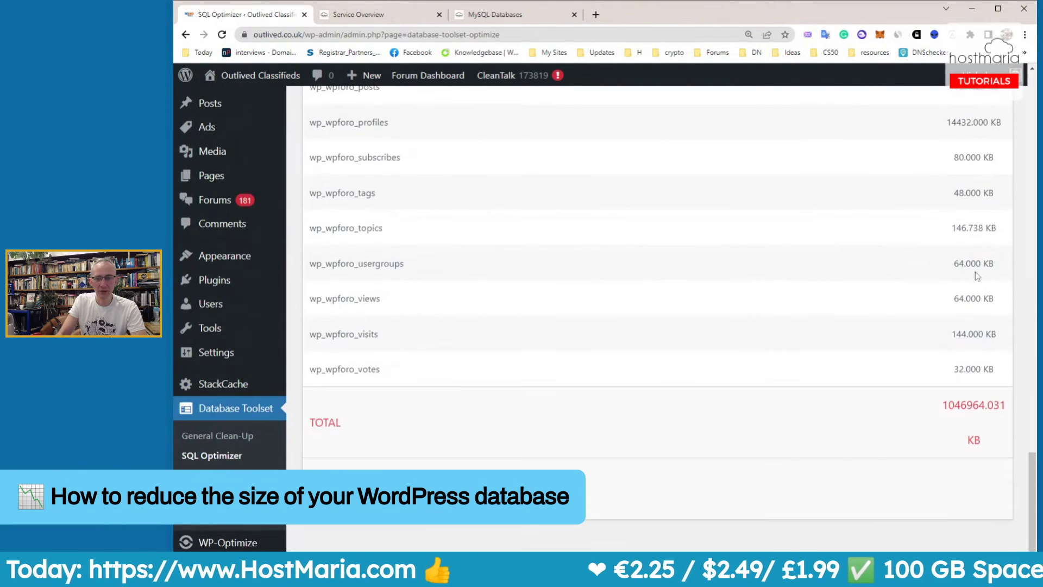
{"action": "left_click_drag", "start_coordinate": [942, 405], "coordinate": [985, 404]}
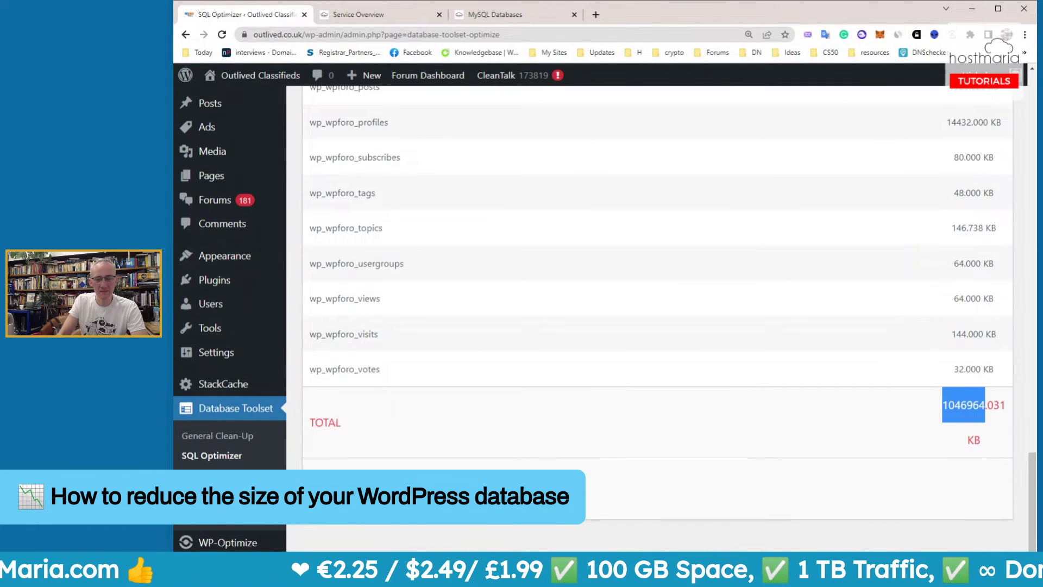
{"action": "scroll", "coordinate": [969, 417], "scroll_direction": "up", "scroll_amount": 20}
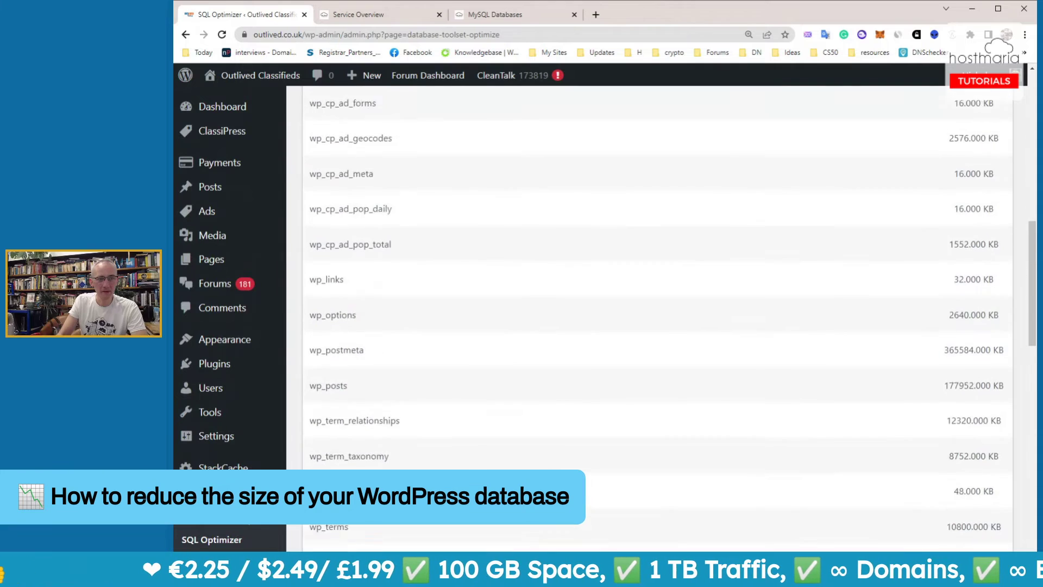
{"action": "left_click", "coordinate": [363, 158]}
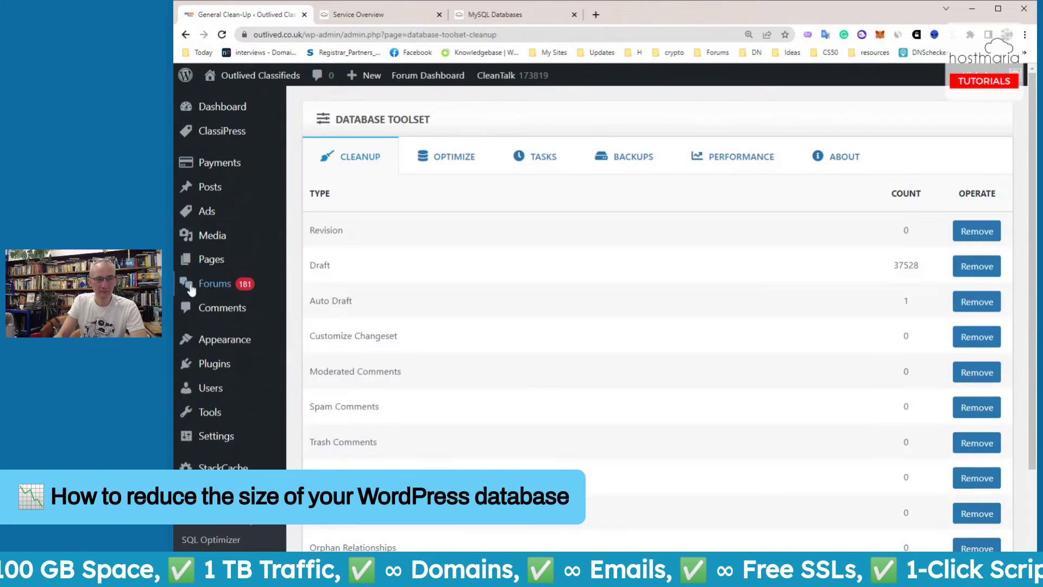
Remove all 37528 post drafts
{"action": "left_click_drag", "start_coordinate": [354, 266], "coordinate": [317, 265]}
{"action": "left_click", "coordinate": [434, 277]}
{"action": "scroll", "coordinate": [558, 289], "scroll_direction": "down", "scroll_amount": 2}
{"action": "scroll", "coordinate": [559, 290], "scroll_direction": "up", "scroll_amount": 2}
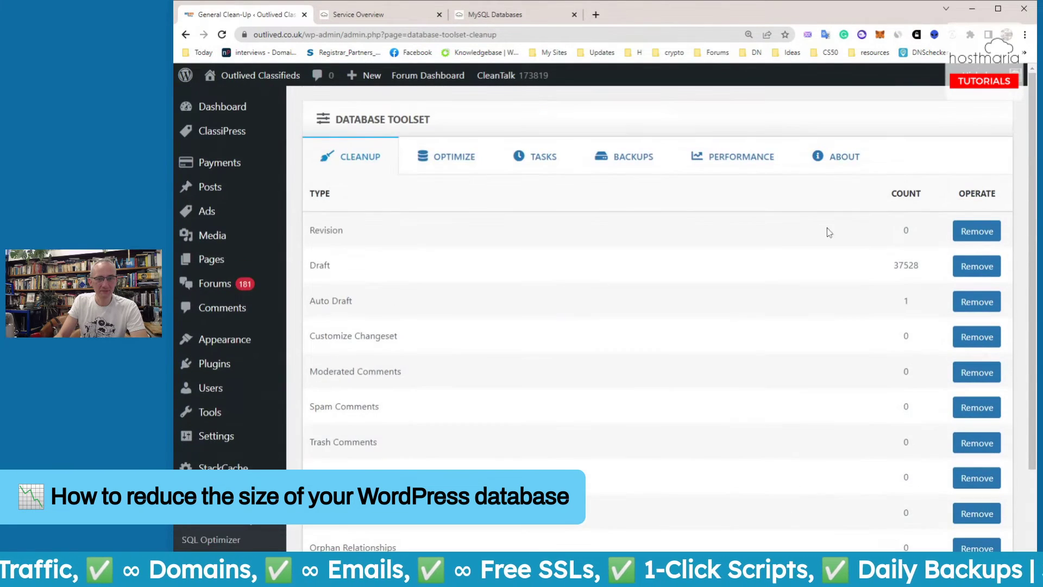
{"action": "left_click", "coordinate": [977, 272]}
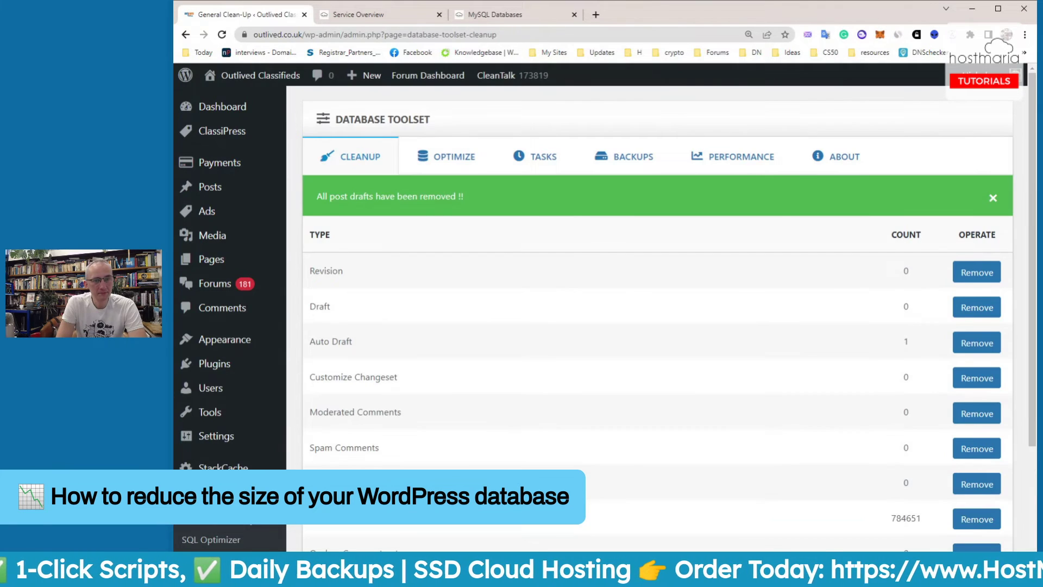
Remove the orphaned postmeta entries
{"action": "scroll", "coordinate": [812, 319], "scroll_direction": "down", "scroll_amount": 2}
{"action": "scroll", "coordinate": [812, 319], "scroll_direction": "down", "scroll_amount": 1}
{"action": "left_click", "coordinate": [975, 350]}
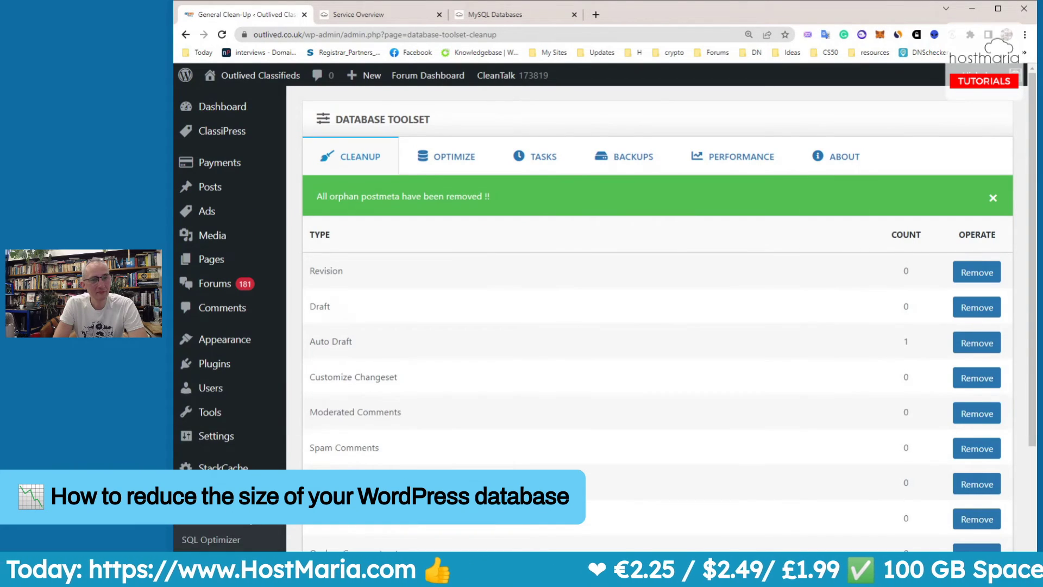
Open Database Toolset's Optimize view and select the 1046964.031 KB total
{"action": "scroll", "coordinate": [739, 360], "scroll_direction": "down", "scroll_amount": 3}
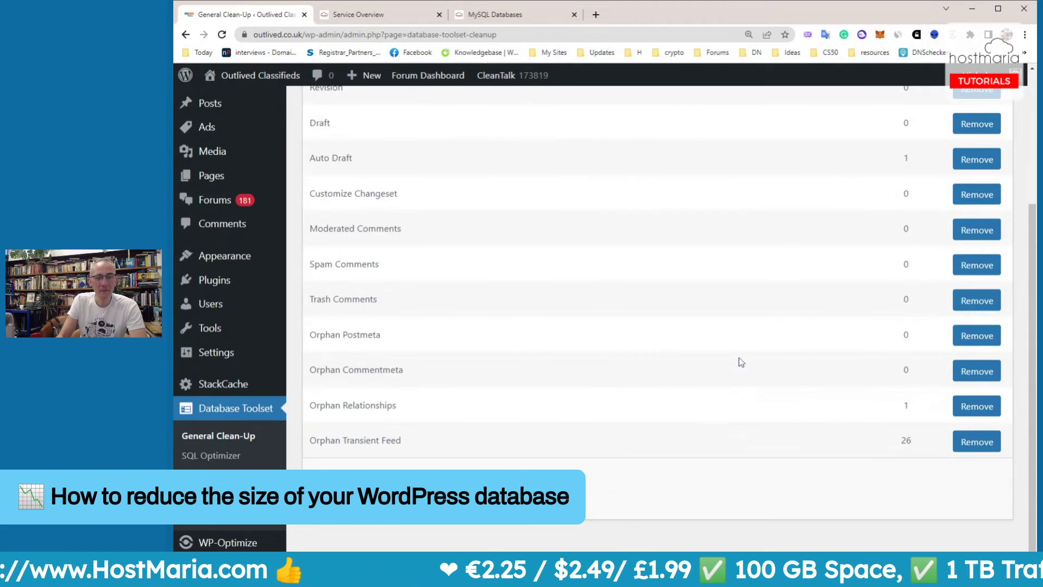
{"action": "scroll", "coordinate": [739, 353], "scroll_direction": "up", "scroll_amount": 3}
{"action": "left_click", "coordinate": [443, 159]}
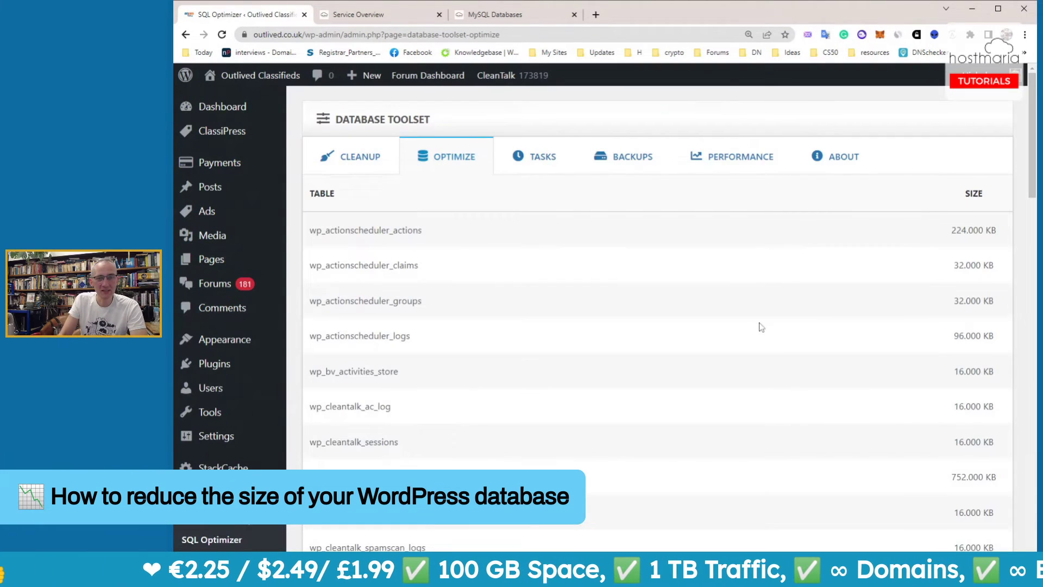
{"action": "scroll", "coordinate": [756, 332], "scroll_direction": "down", "scroll_amount": 8}
{"action": "scroll", "coordinate": [755, 328], "scroll_direction": "down", "scroll_amount": 15}
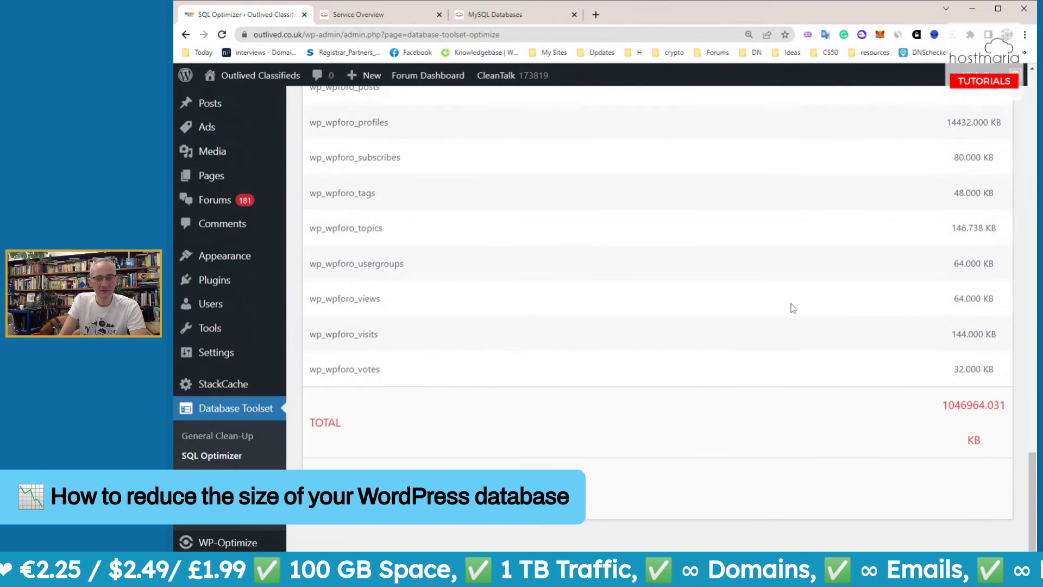
{"action": "left_click_drag", "start_coordinate": [943, 407], "coordinate": [985, 406]}
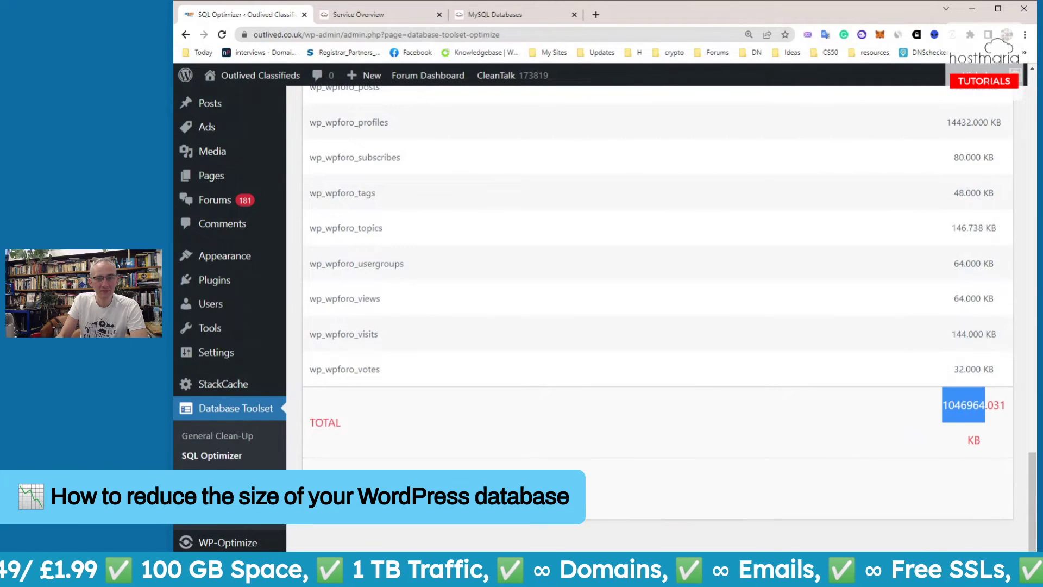
{"action": "triple_click", "coordinate": [966, 387]}
Optimize the tables and highlight the 210208 KB saved and new 836756.031 KB total
{"action": "scroll", "coordinate": [731, 442], "scroll_direction": "up", "scroll_amount": 2}
{"action": "scroll", "coordinate": [729, 442], "scroll_direction": "down", "scroll_amount": 2}
{"action": "mouse_move", "coordinate": [233, 535]}
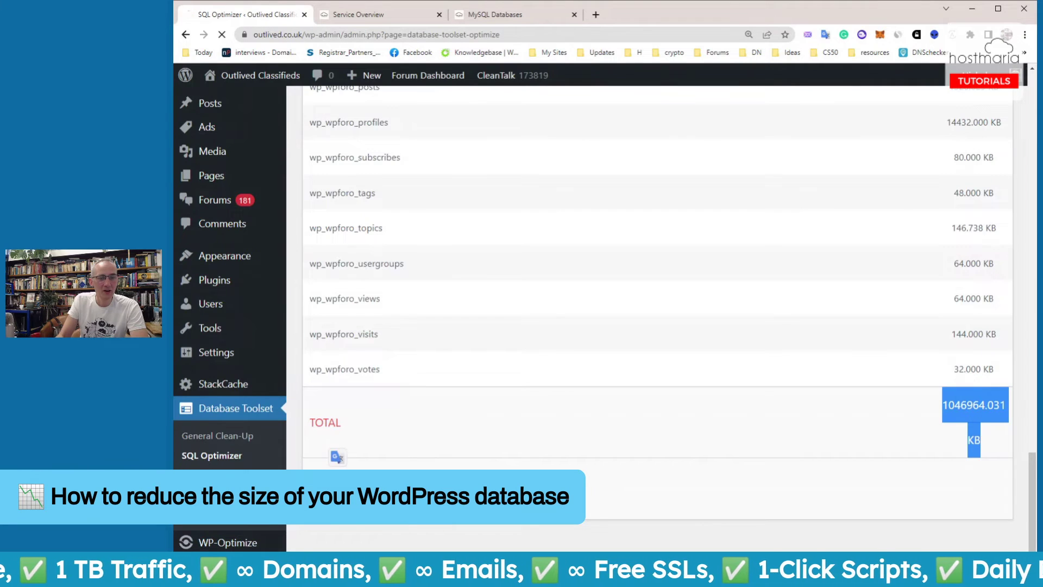
{"action": "scroll", "coordinate": [560, 378], "scroll_direction": "up", "scroll_amount": 15}
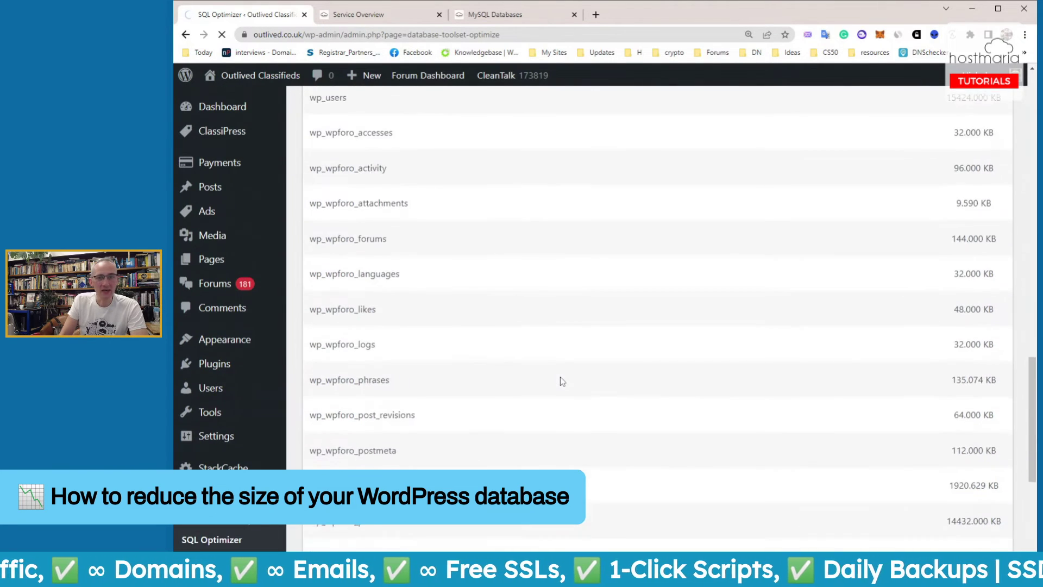
{"action": "scroll", "coordinate": [561, 381], "scroll_direction": "up", "scroll_amount": 10}
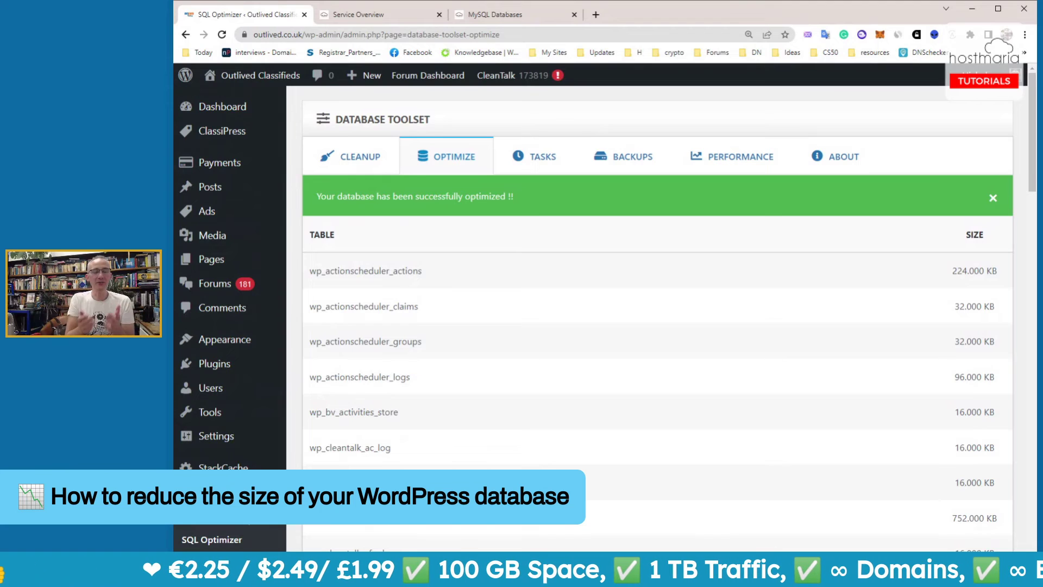
{"action": "scroll", "coordinate": [589, 347], "scroll_direction": "down", "scroll_amount": 20}
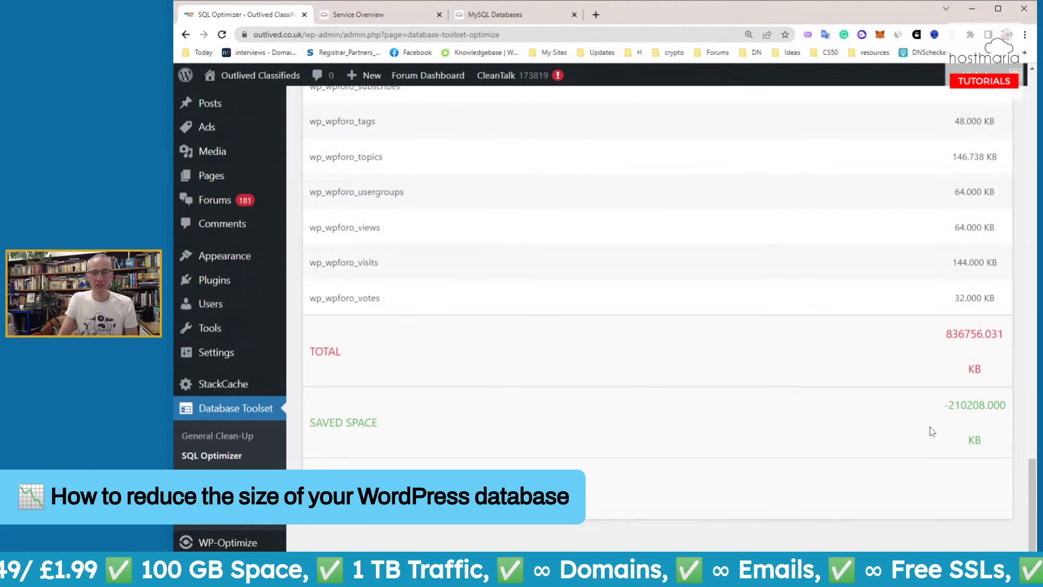
{"action": "left_click_drag", "start_coordinate": [945, 419], "coordinate": [984, 419]}
{"action": "left_click_drag", "start_coordinate": [984, 333], "coordinate": [942, 333]}
{"action": "left_click", "coordinate": [923, 372]}
Reload StackCP's MySQL Databases page, confirm 1193.63 / 1024 MB usage, and sign in to phpMyAdmin
{"action": "left_click", "coordinate": [374, 11]}
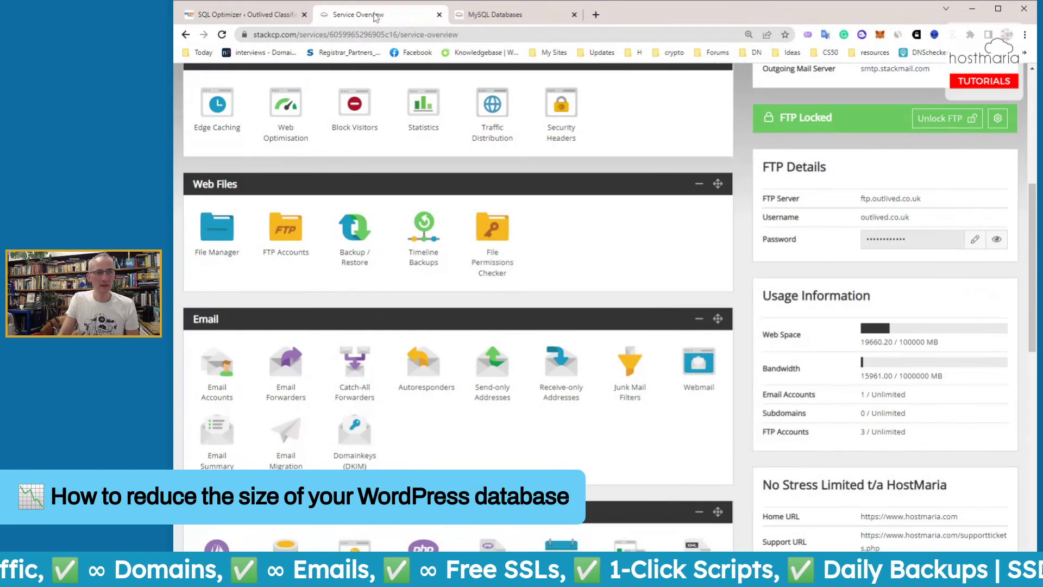
{"action": "left_click", "coordinate": [492, 17]}
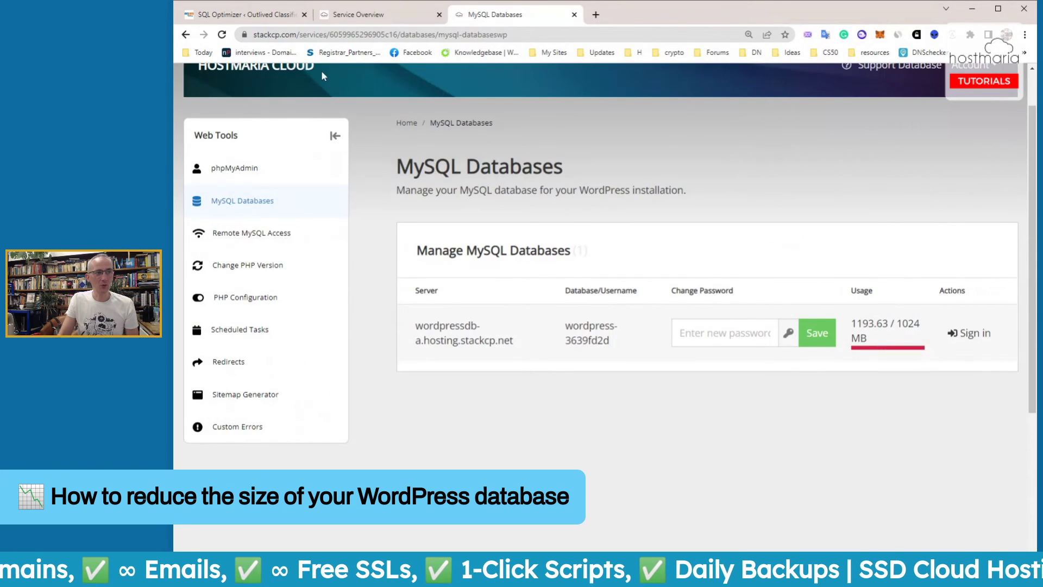
{"action": "left_click", "coordinate": [222, 35]}
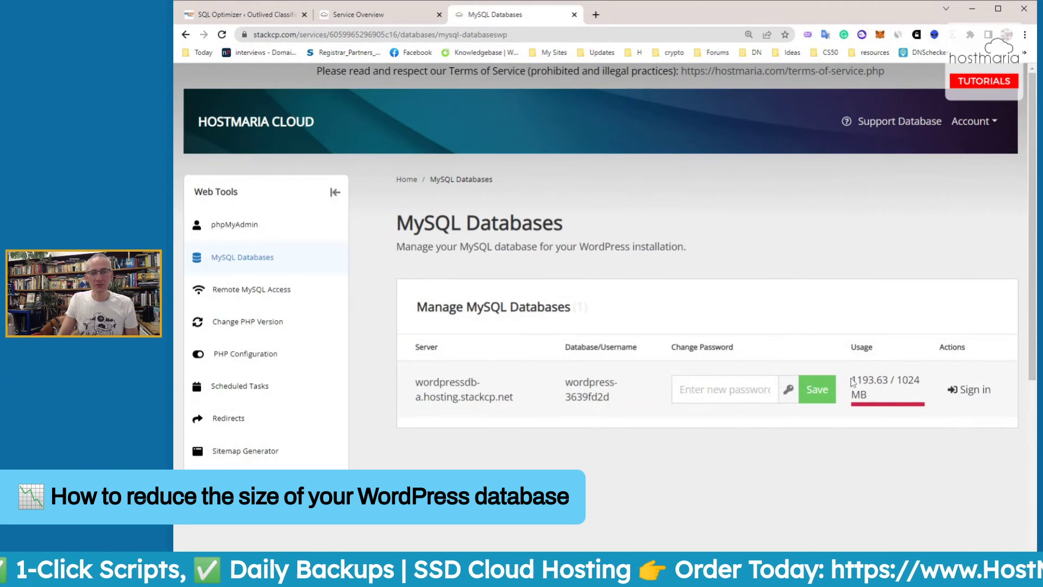
{"action": "left_click_drag", "start_coordinate": [851, 380], "coordinate": [890, 380]}
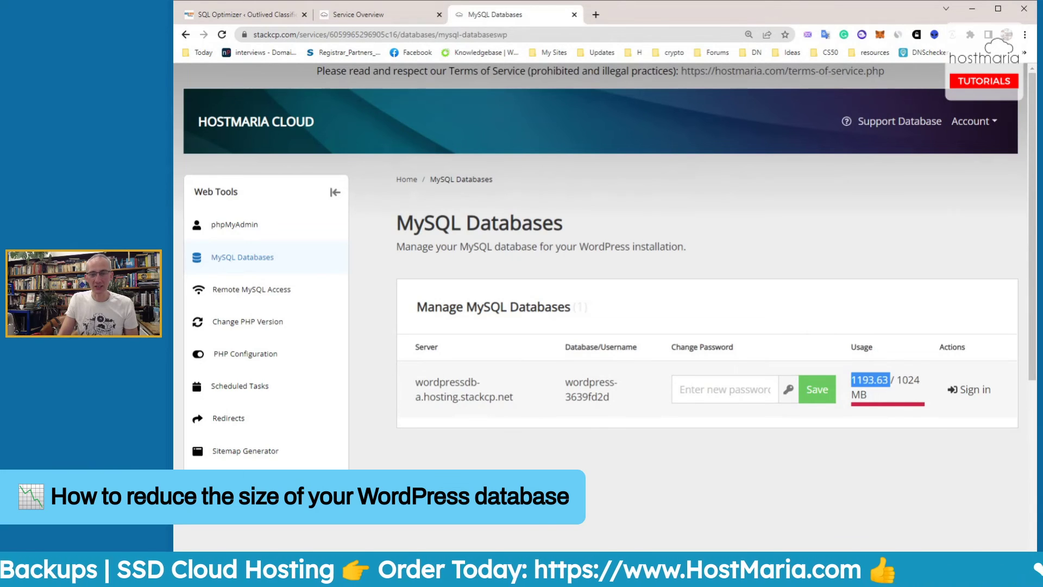
{"action": "left_click_drag", "start_coordinate": [856, 379], "coordinate": [888, 379]}
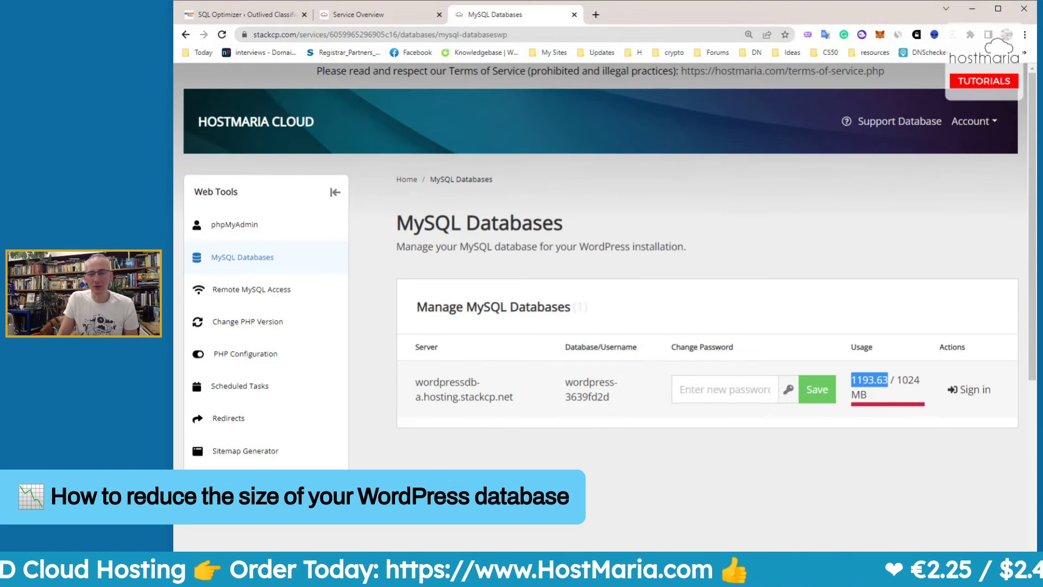
{"action": "left_click", "coordinate": [967, 390]}
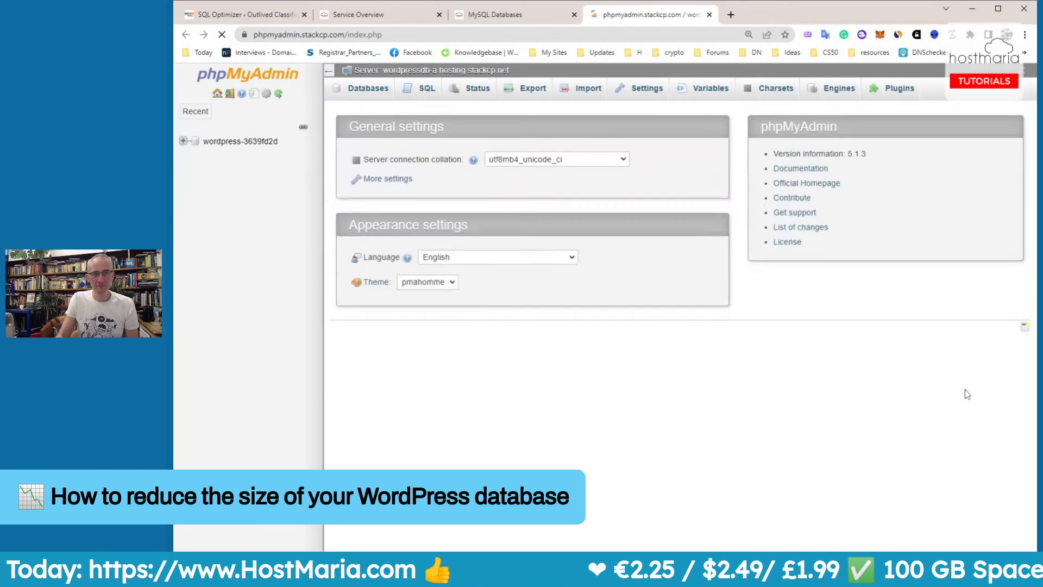
Open the WordPress database in phpMyAdmin and highlight its 817.1 MiB total across 50 tables
{"action": "left_click", "coordinate": [240, 141]}
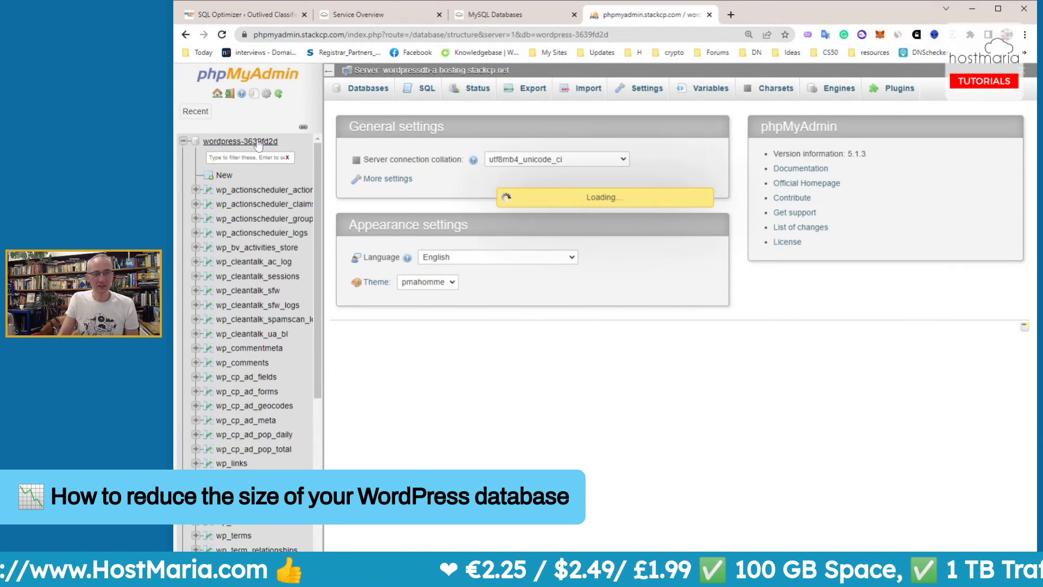
{"action": "scroll", "coordinate": [895, 350], "scroll_direction": "down", "scroll_amount": 10}
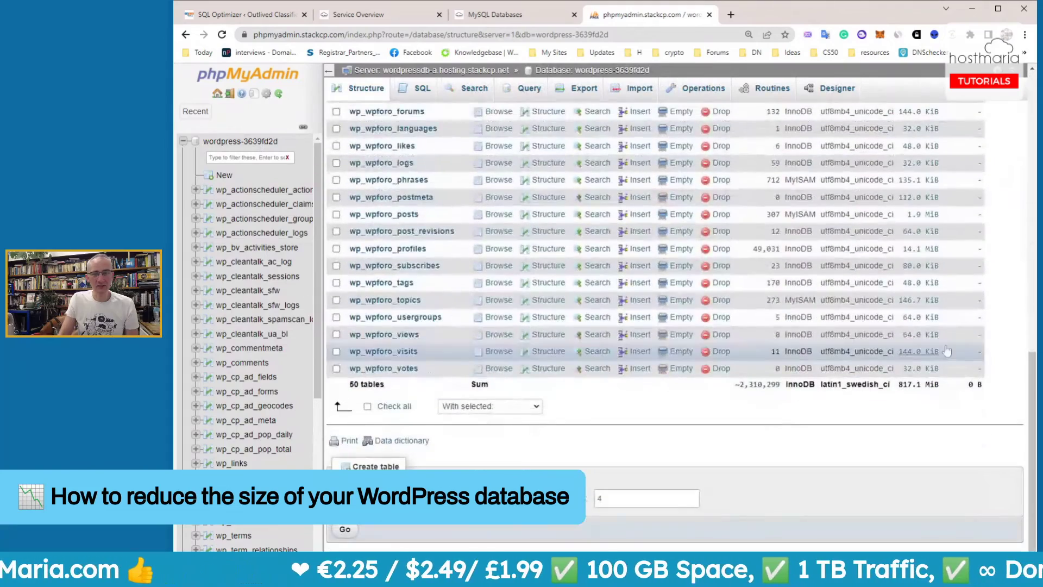
{"action": "left_click_drag", "start_coordinate": [944, 387], "coordinate": [897, 385]}
{"action": "left_click", "coordinate": [929, 405]}
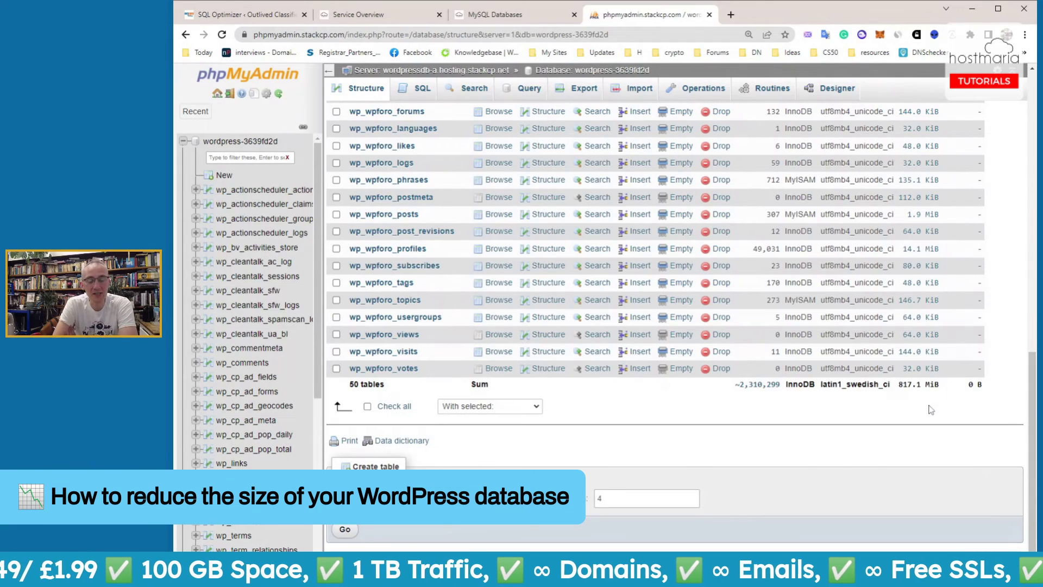
Open the WordPress All Ads list to confirm 4,762 ads remain: 4,373 published, 389 pending
{"action": "left_click", "coordinate": [240, 18]}
{"action": "scroll", "coordinate": [214, 234], "scroll_direction": "up", "scroll_amount": 6}
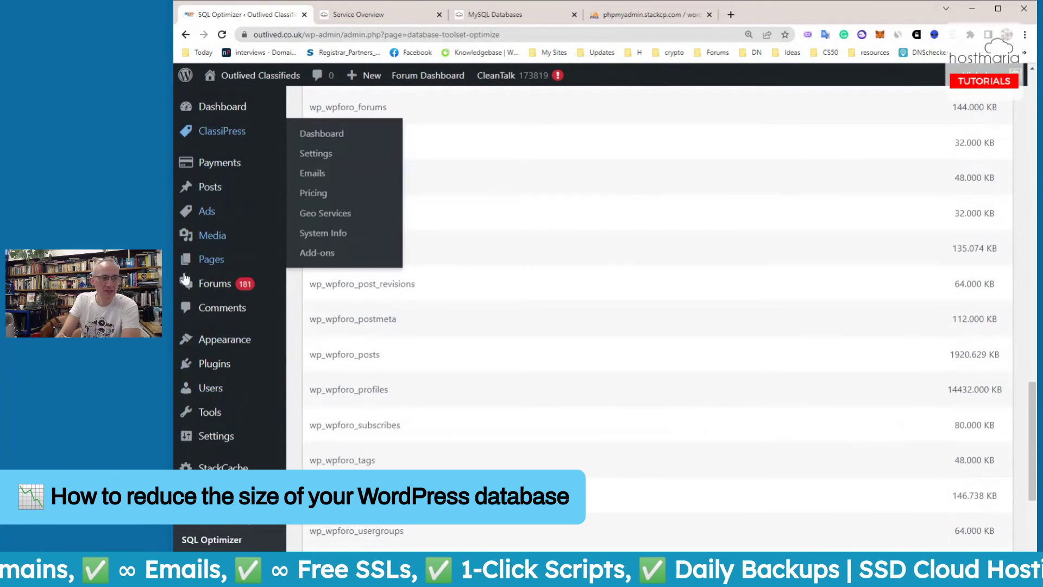
{"action": "left_click", "coordinate": [214, 217]}
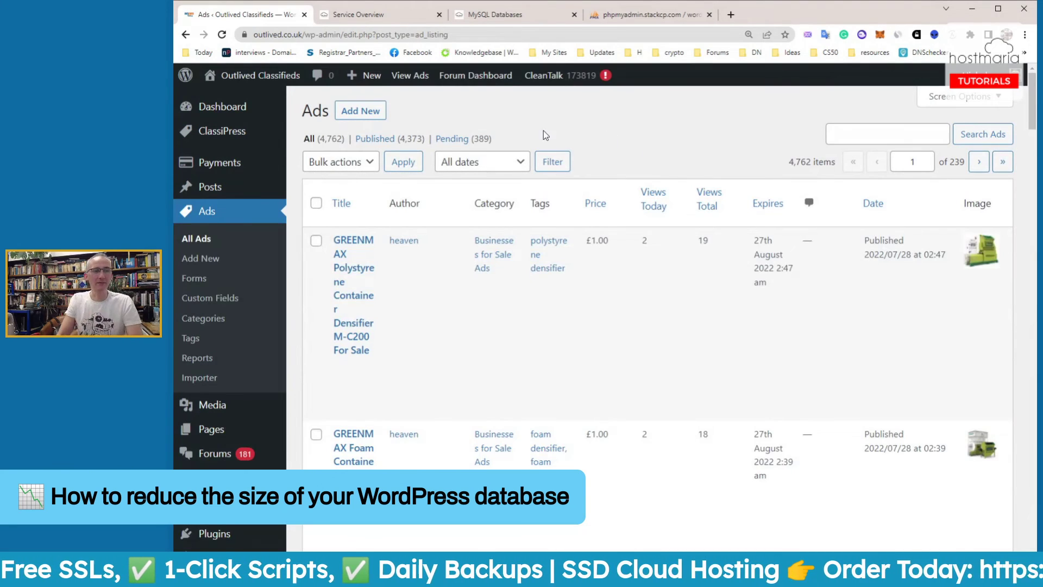
{"action": "scroll", "coordinate": [654, 135], "scroll_direction": "down", "scroll_amount": 2}
{"action": "scroll", "coordinate": [654, 135], "scroll_direction": "up", "scroll_amount": 2}
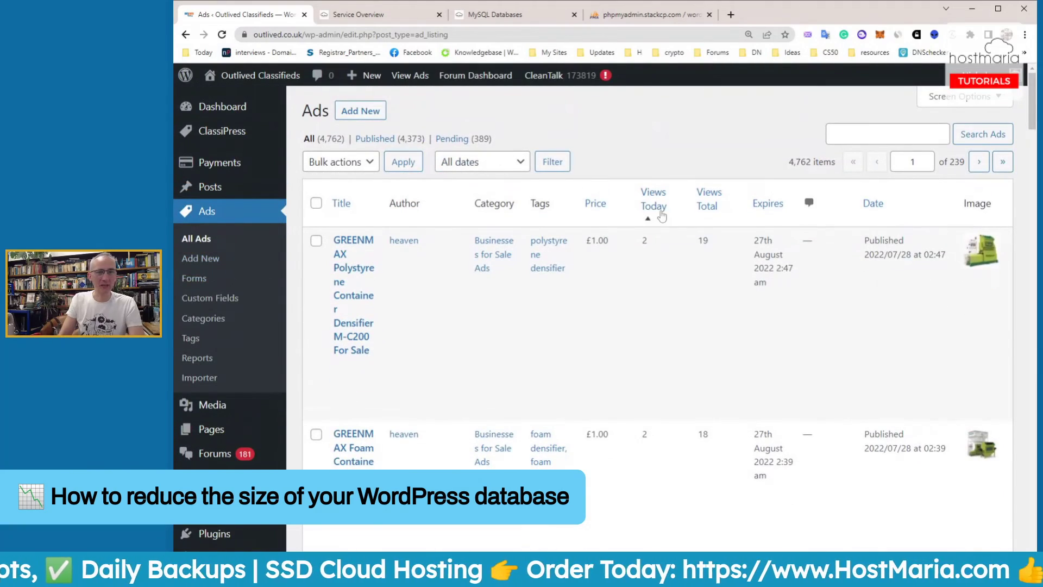
{"action": "scroll", "coordinate": [657, 217], "scroll_direction": "down", "scroll_amount": 3}
{"action": "scroll", "coordinate": [657, 217], "scroll_direction": "up", "scroll_amount": 1}
{"action": "scroll", "coordinate": [657, 217], "scroll_direction": "up", "scroll_amount": 2}
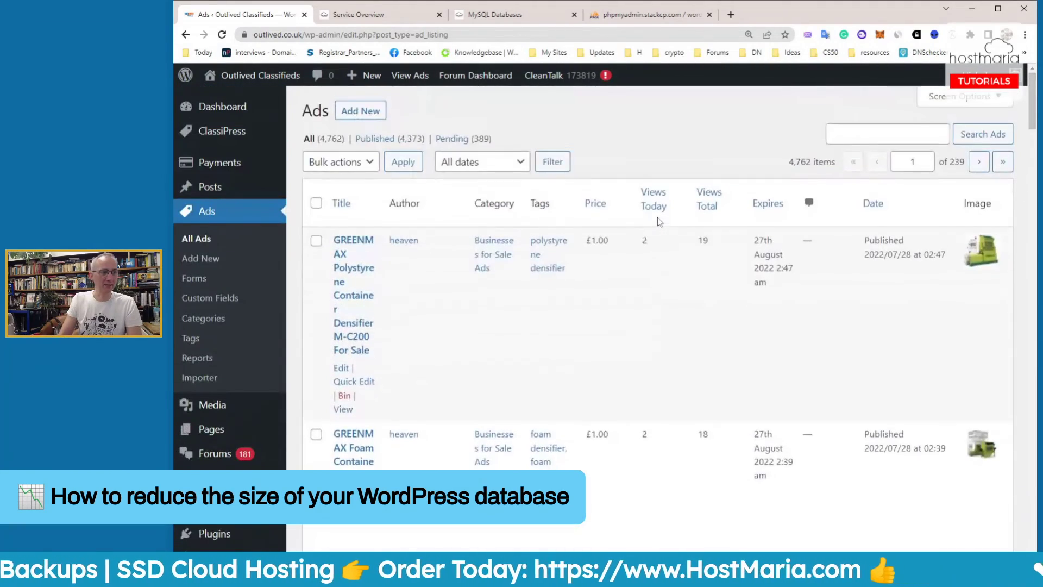
{"action": "scroll", "coordinate": [657, 218], "scroll_direction": "down", "scroll_amount": 4}
Cycle through Service Overview and MySQL Databases back to phpMyAdmin's 50-table, 817.1 MiB listing
{"action": "left_click", "coordinate": [358, 15]}
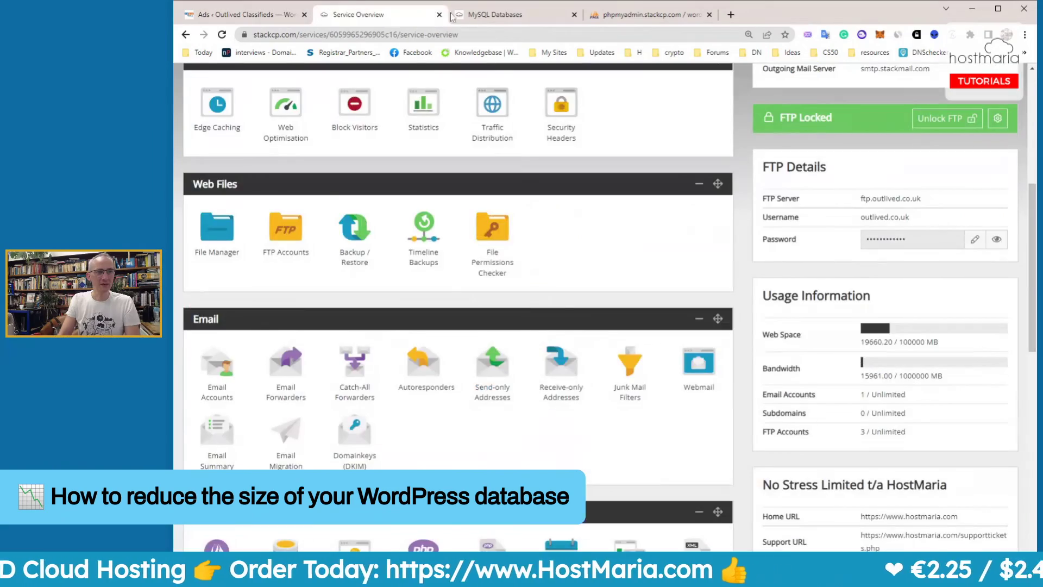
{"action": "left_click", "coordinate": [494, 15]}
{"action": "left_click", "coordinate": [630, 15]}
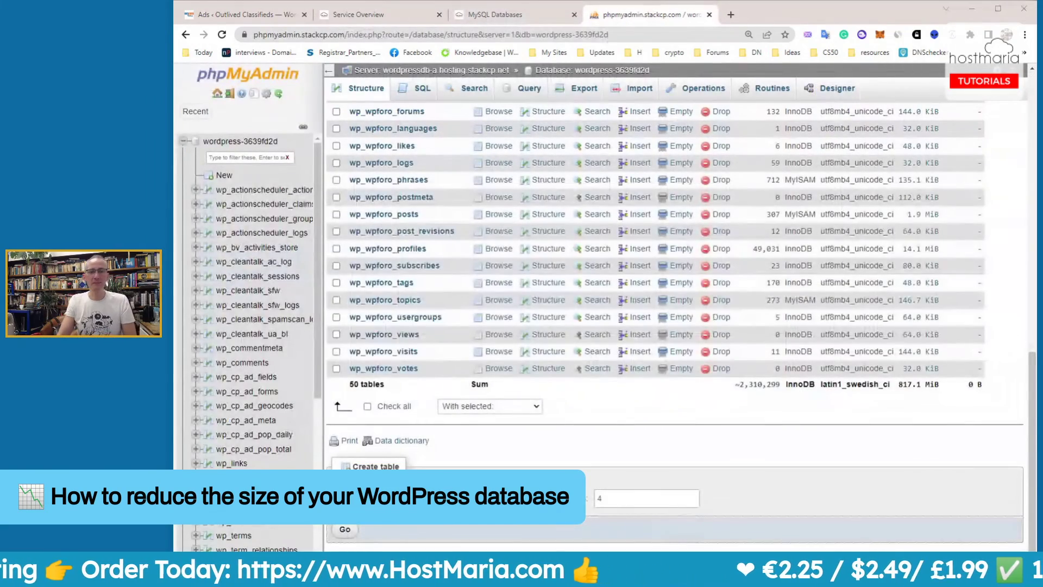